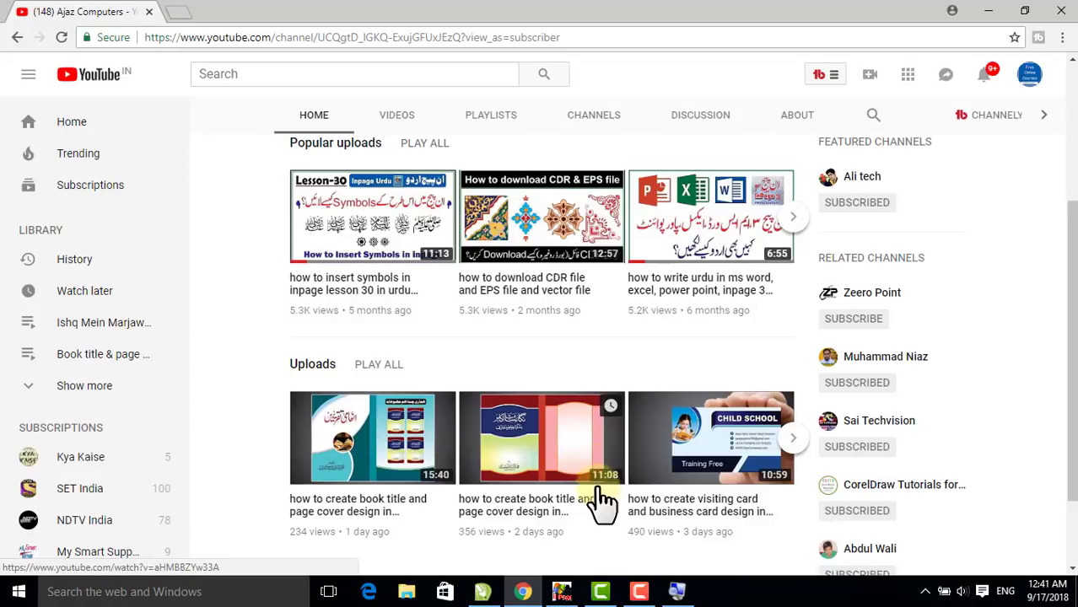
Switch to InPage and examine the staggered verse layout on both pages of the JAZBAT-E-RAUNAQ spread
{"action": "left_click", "coordinate": [562, 591]}
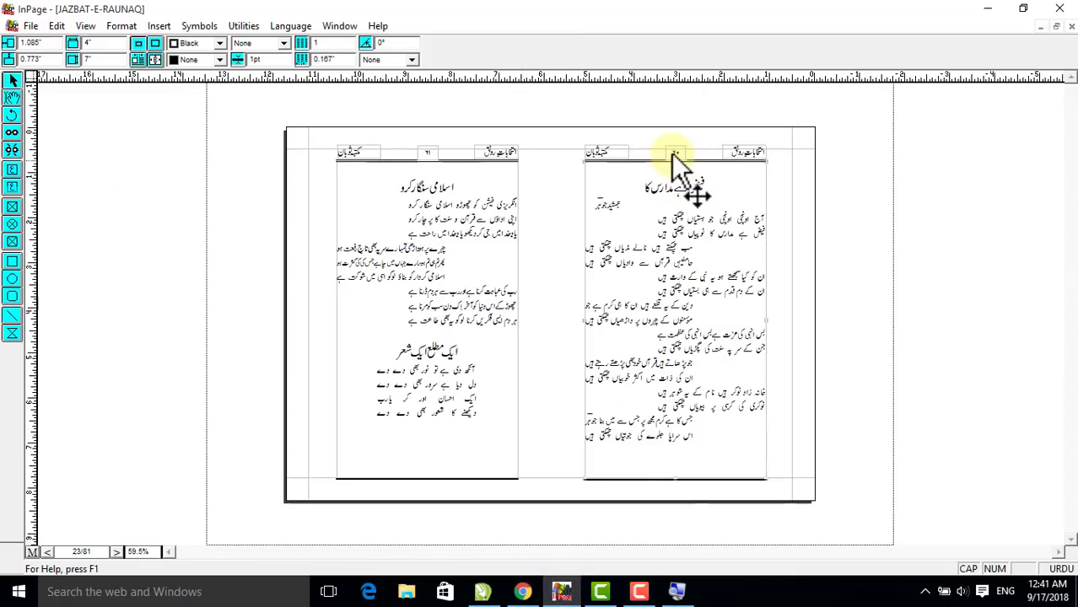
{"action": "right_click", "coordinate": [627, 184]}
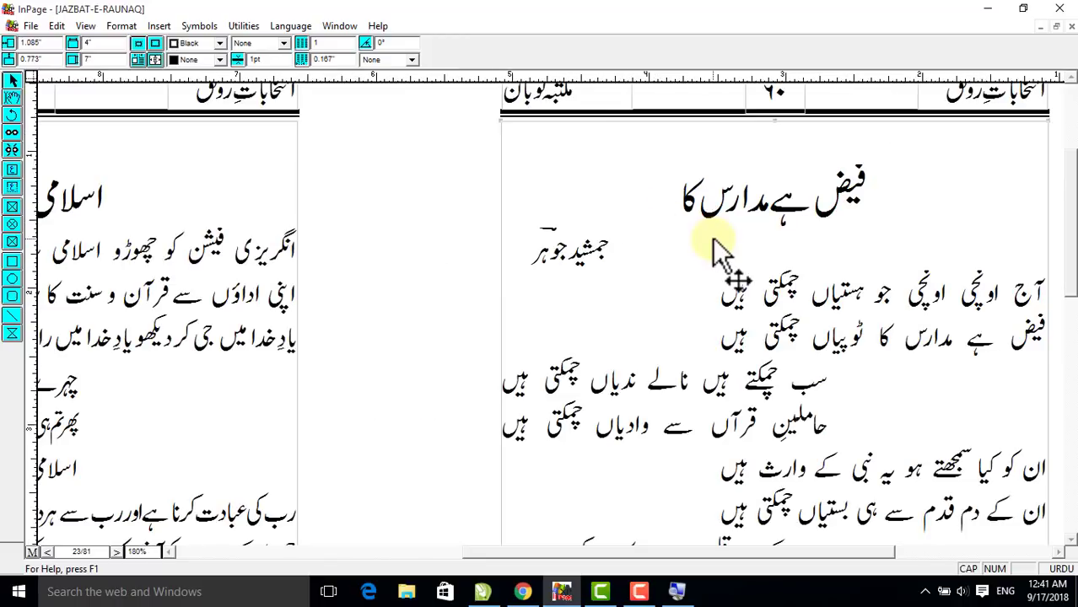
{"action": "right_click", "coordinate": [718, 199]}
{"action": "right_click", "coordinate": [707, 166]}
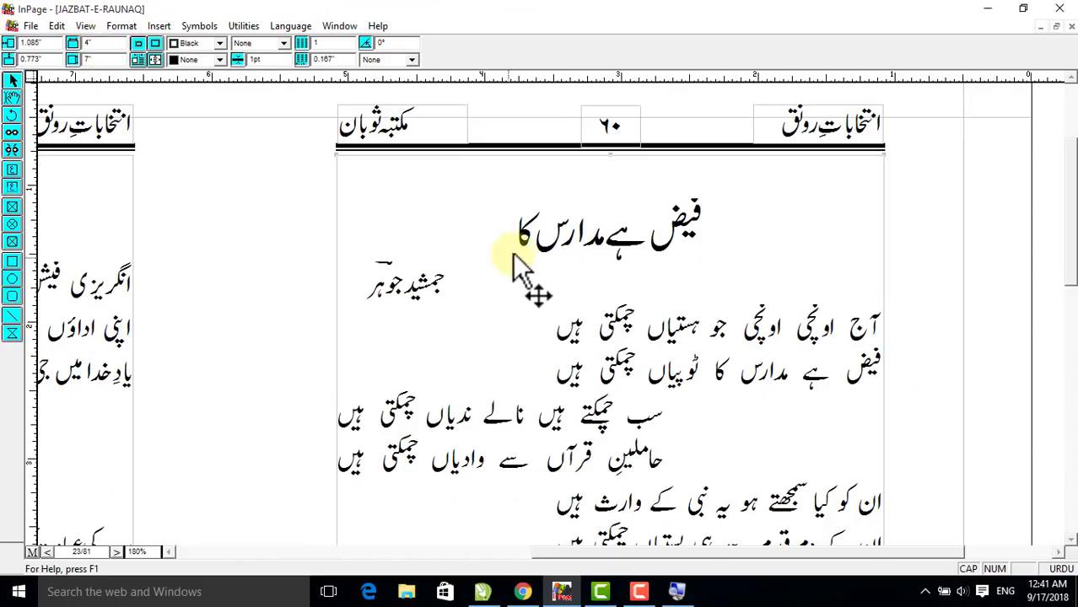
{"action": "key", "text": "ctrl+0"}
{"action": "left_click", "coordinate": [696, 243], "text": "ctrl"}
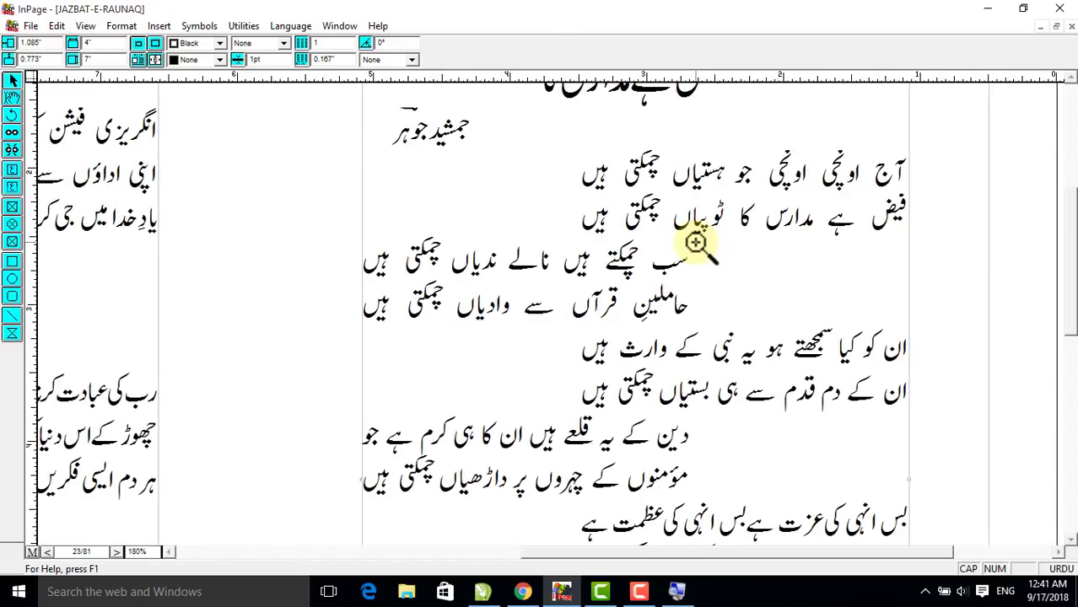
{"action": "key", "text": "ctrl+0"}
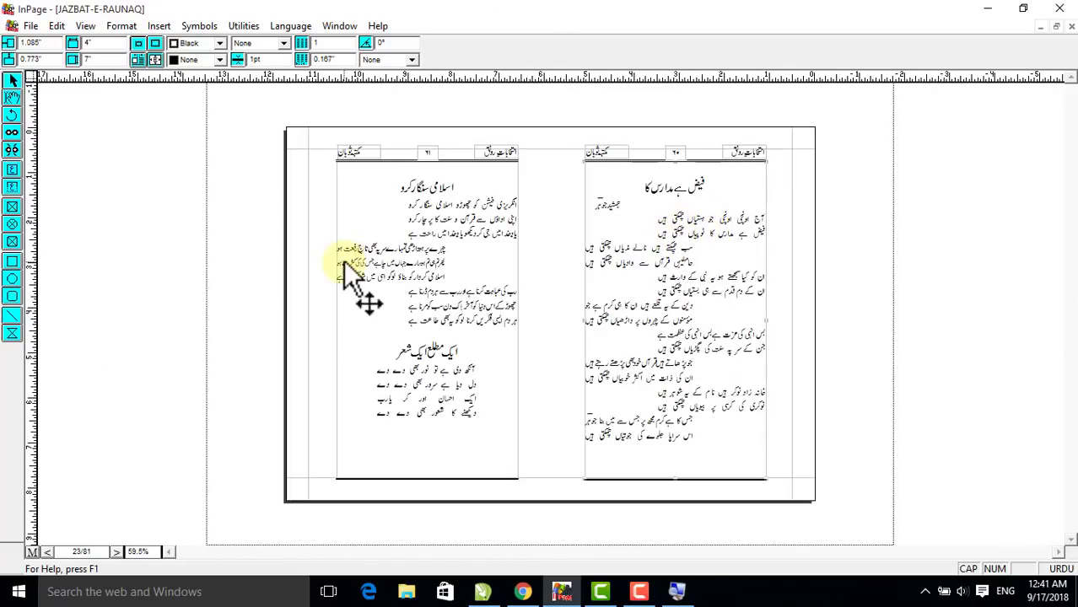
{"action": "left_click", "coordinate": [673, 221], "text": "ctrl"}
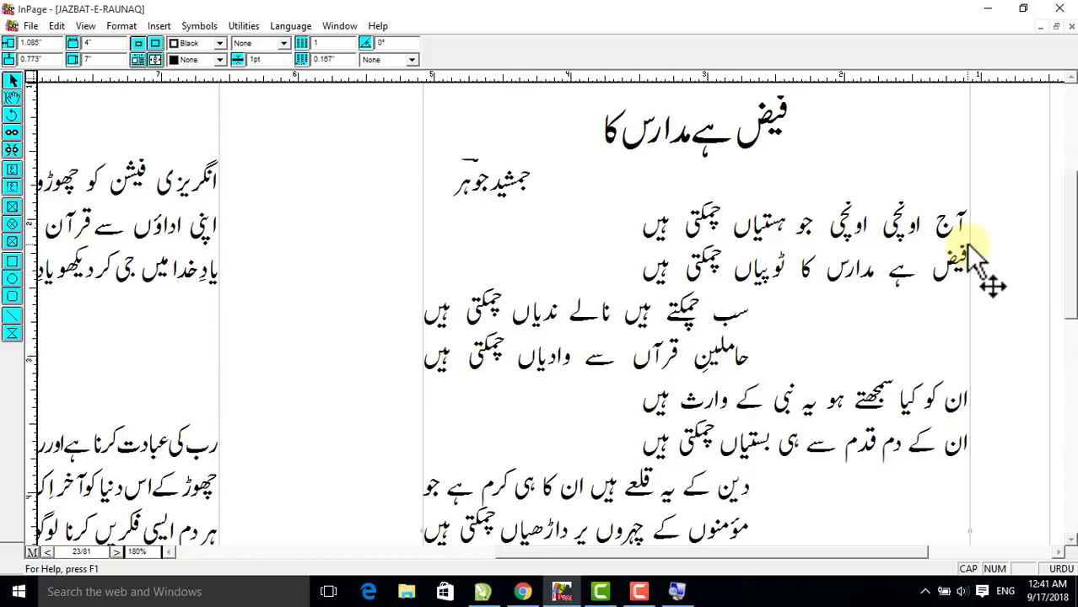
{"action": "right_click", "coordinate": [740, 245]}
{"action": "right_click", "coordinate": [453, 369]}
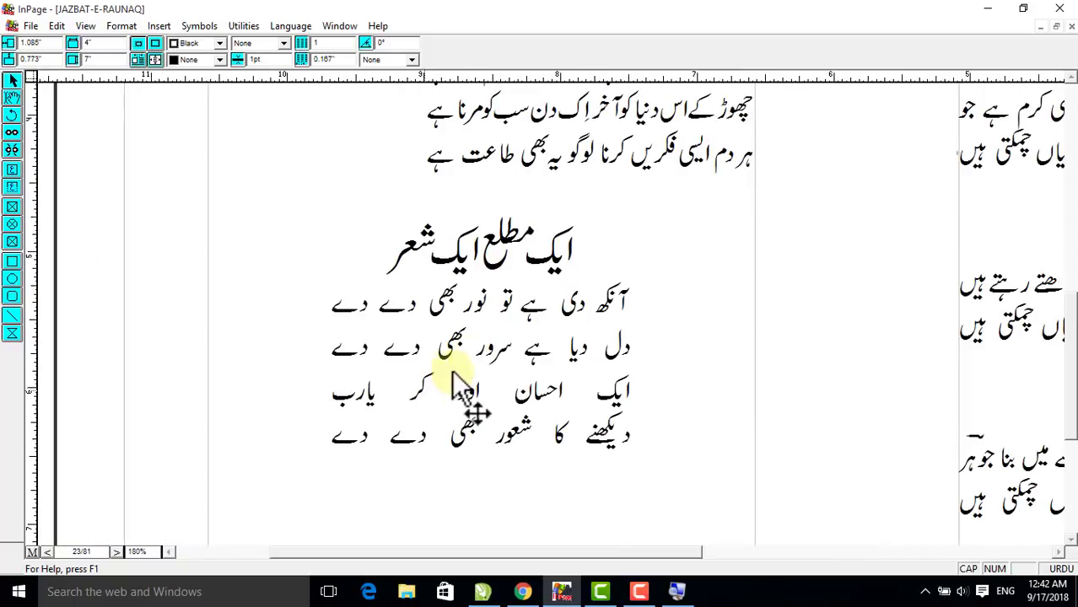
{"action": "right_click", "coordinate": [515, 373]}
{"action": "right_click", "coordinate": [688, 180]}
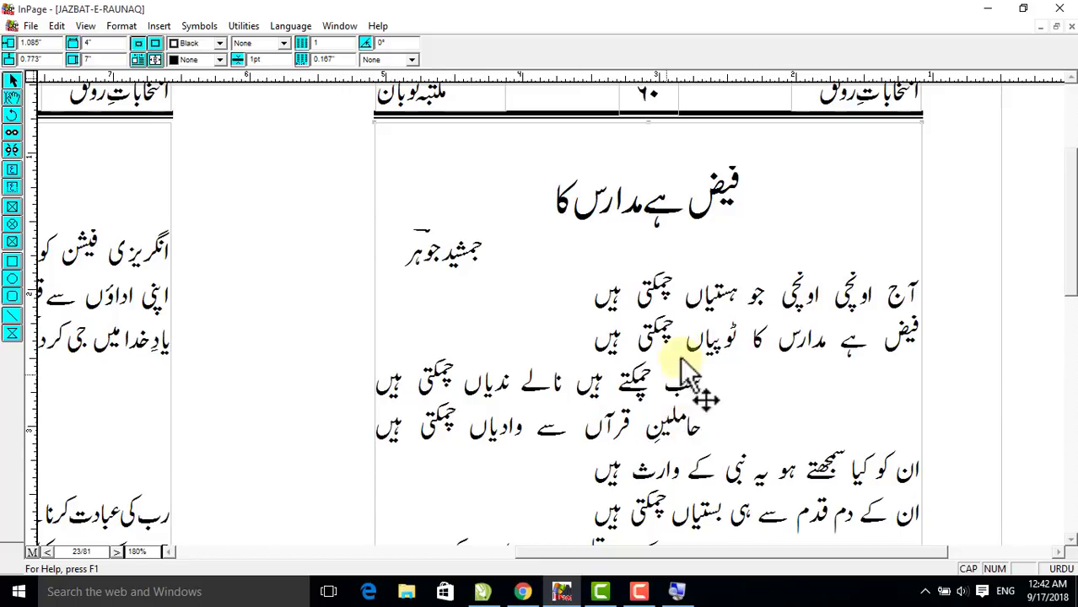
Draw a text box about 2.4 in wide over the poem's first verse line and set its width to 2.5 in
{"action": "left_click", "coordinate": [12, 169]}
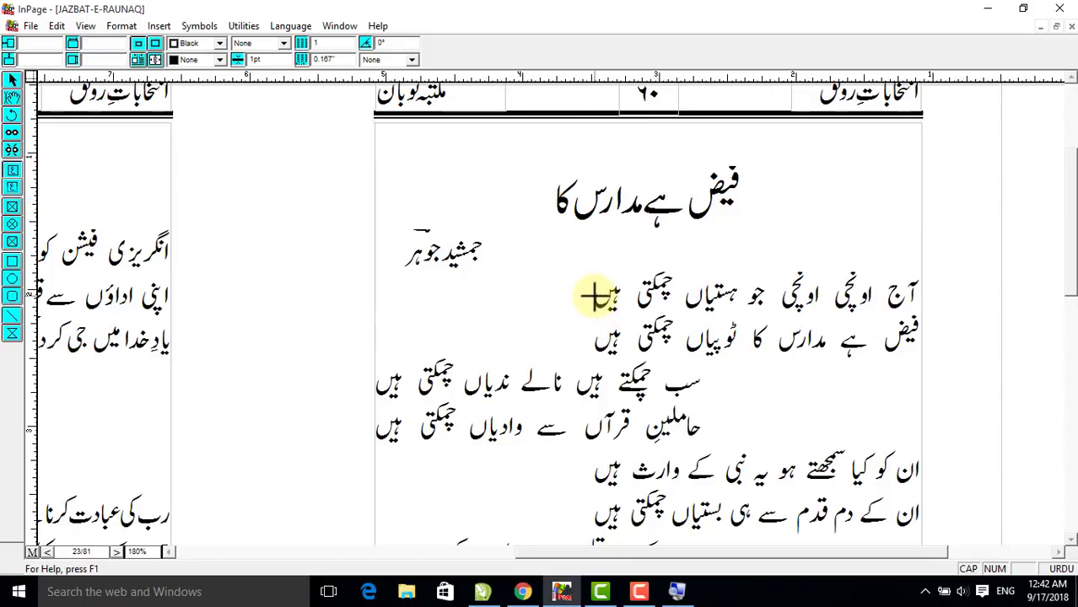
{"action": "left_click_drag", "start_coordinate": [594, 279], "coordinate": [922, 306]}
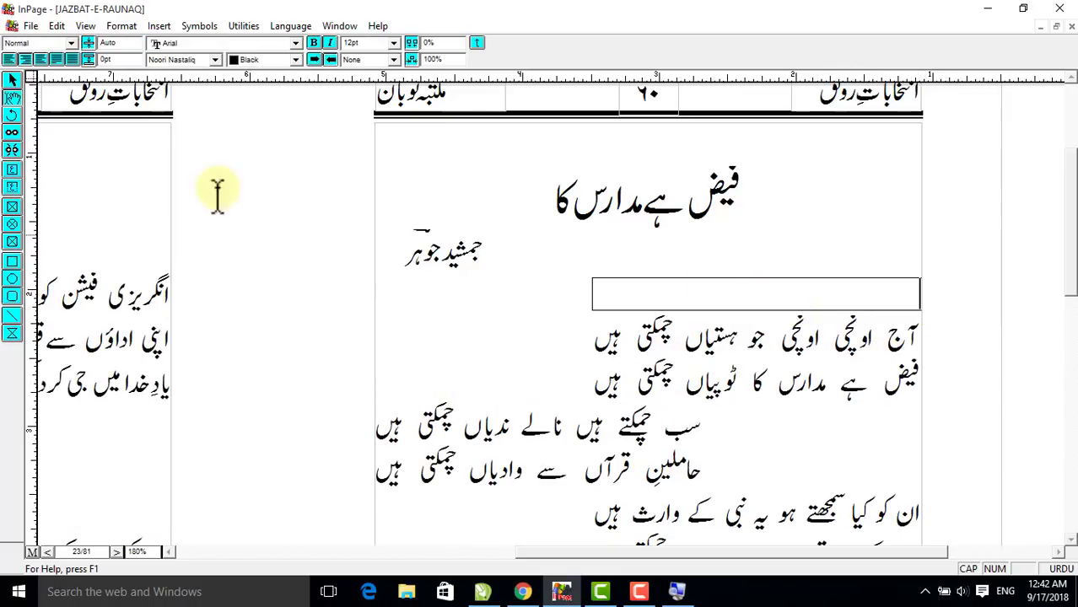
{"action": "left_click", "coordinate": [13, 80]}
{"action": "left_click", "coordinate": [633, 283]}
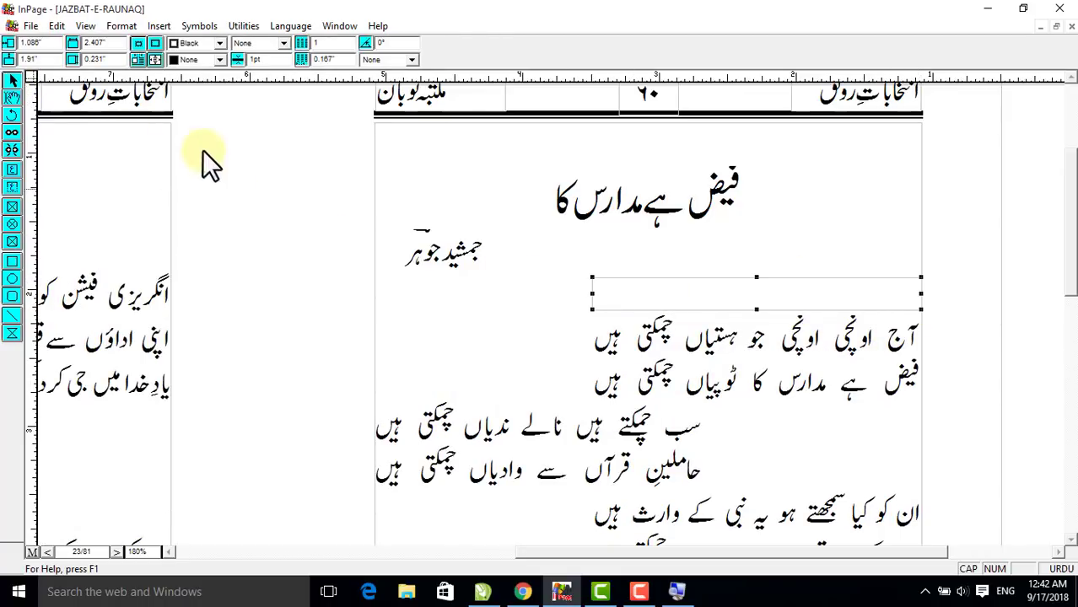
{"action": "left_click_drag", "start_coordinate": [102, 42], "coordinate": [54, 43]}
{"action": "type", "text": "2"}
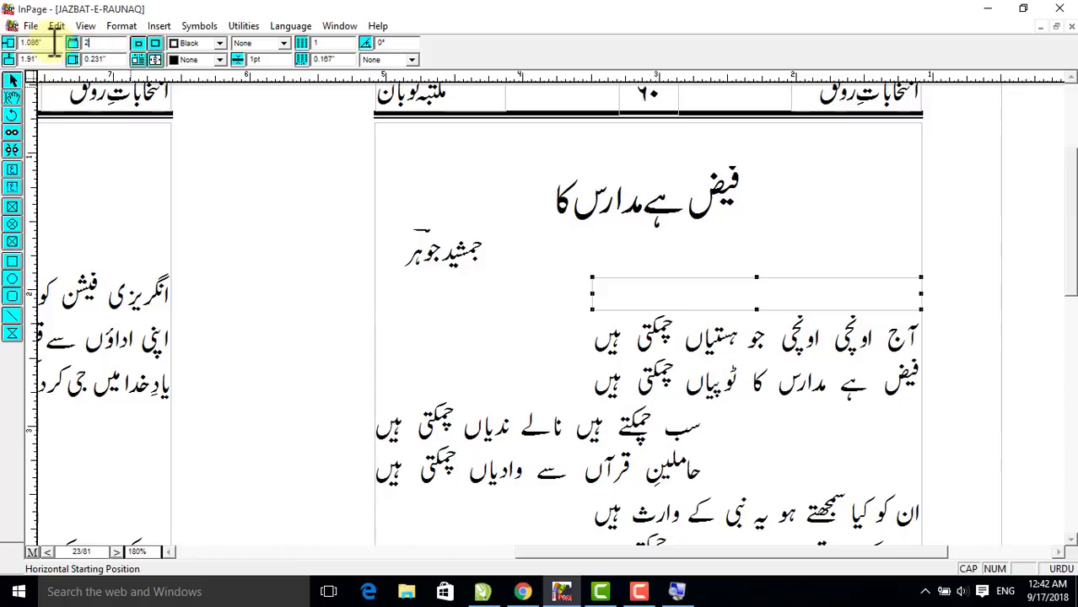
{"action": "type", "text": ".5"}
{"action": "key", "text": "Return"}
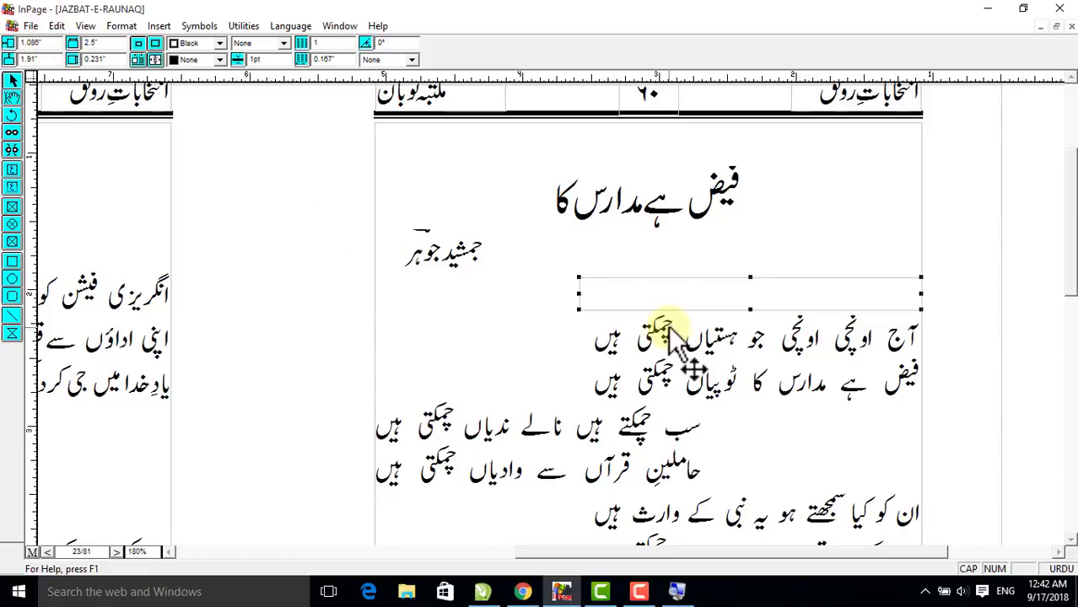
Try the empty text box below the first verse line and above the poet's name, and delete it
{"action": "key", "text": "ctrl+0"}
{"action": "right_click", "coordinate": [720, 218]}
{"action": "left_click_drag", "start_coordinate": [737, 225], "coordinate": [737, 280]}
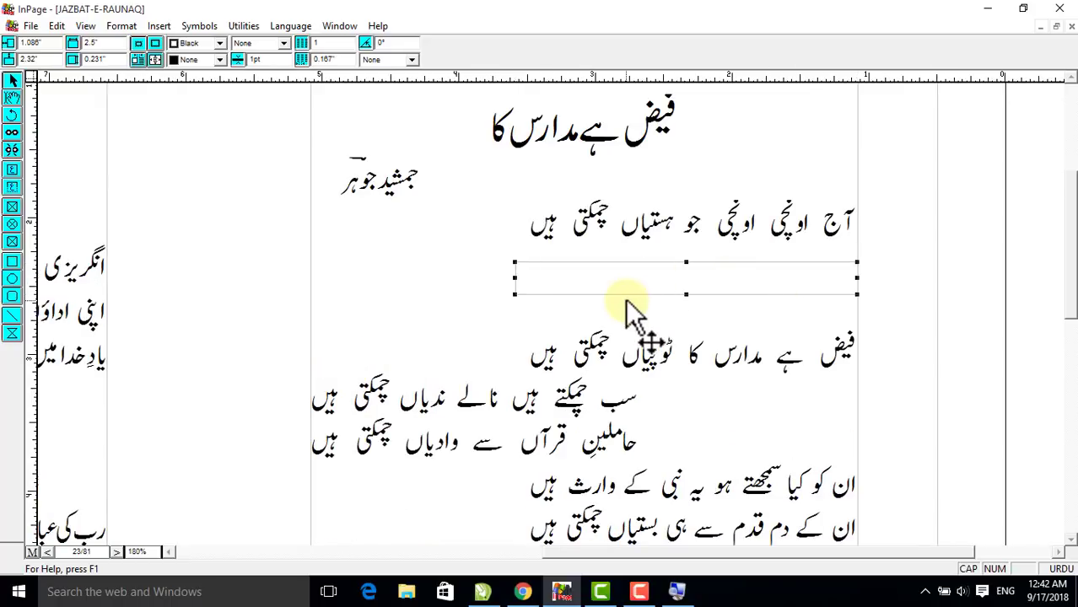
{"action": "left_click_drag", "start_coordinate": [638, 240], "coordinate": [632, 187]}
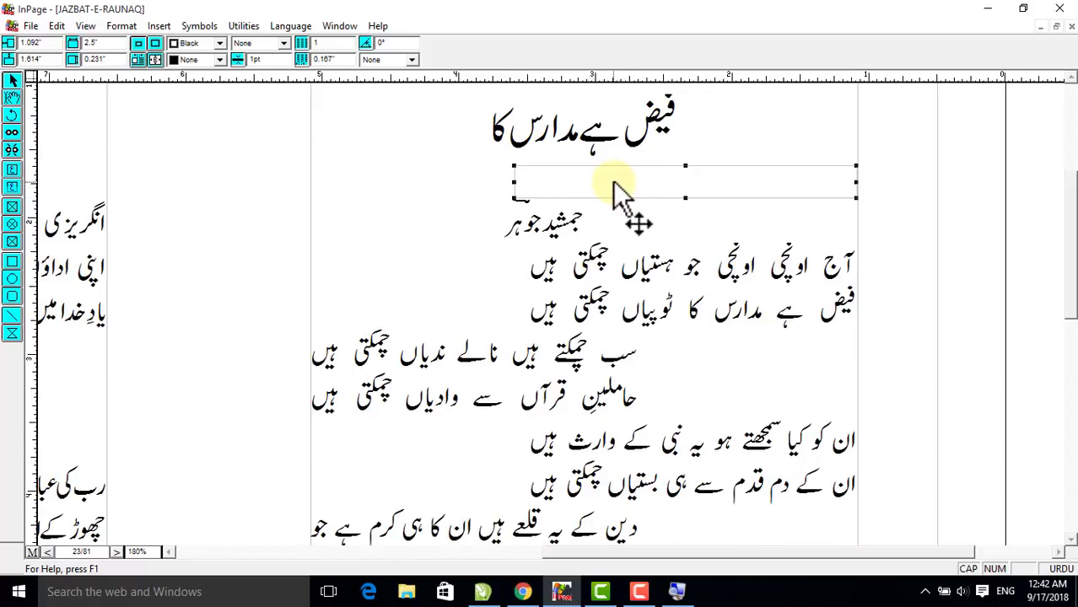
{"action": "key", "text": "Delete"}
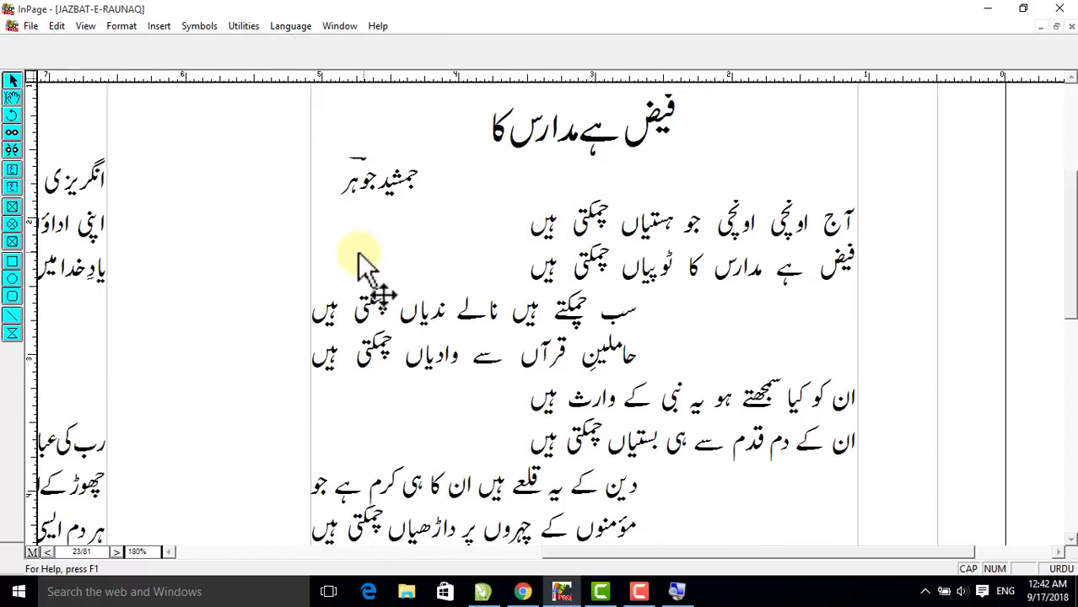
Examine how the opening lines and couplets of the first poem are positioned within the page's text frame
{"action": "key", "text": "ctrl+0"}
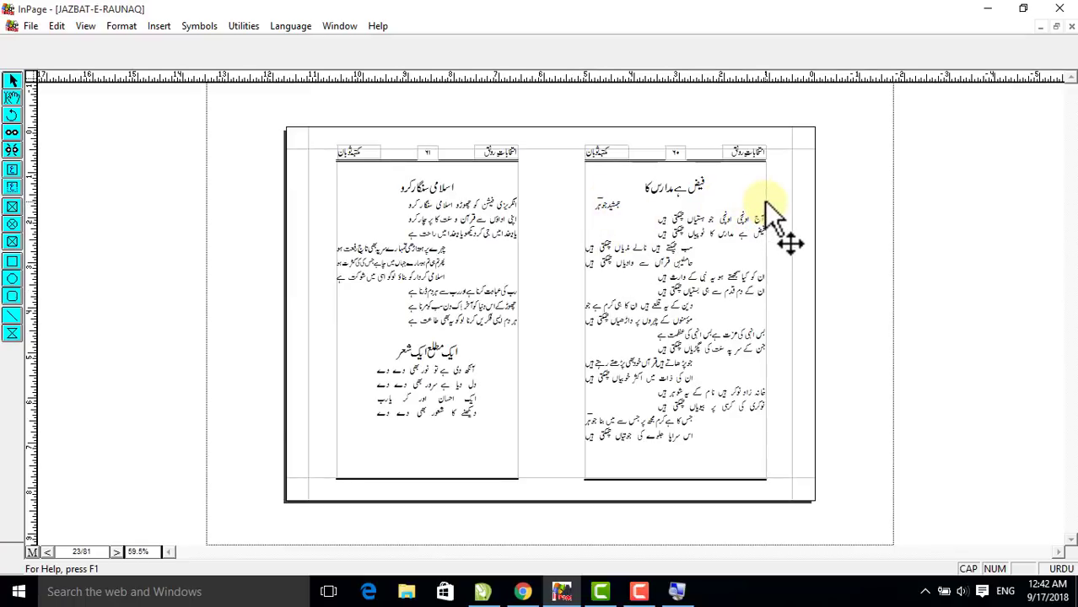
{"action": "right_click", "coordinate": [691, 200]}
{"action": "key", "text": "ctrl+0"}
{"action": "key", "text": "ctrl+shift+d"}
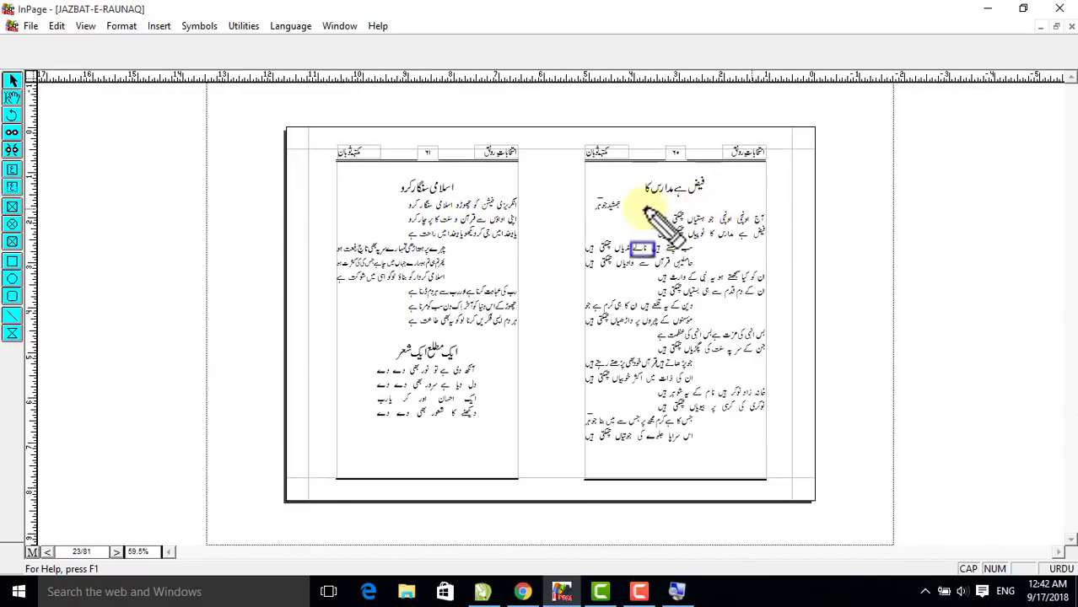
{"action": "left_click_drag", "start_coordinate": [584, 196], "coordinate": [767, 228]}
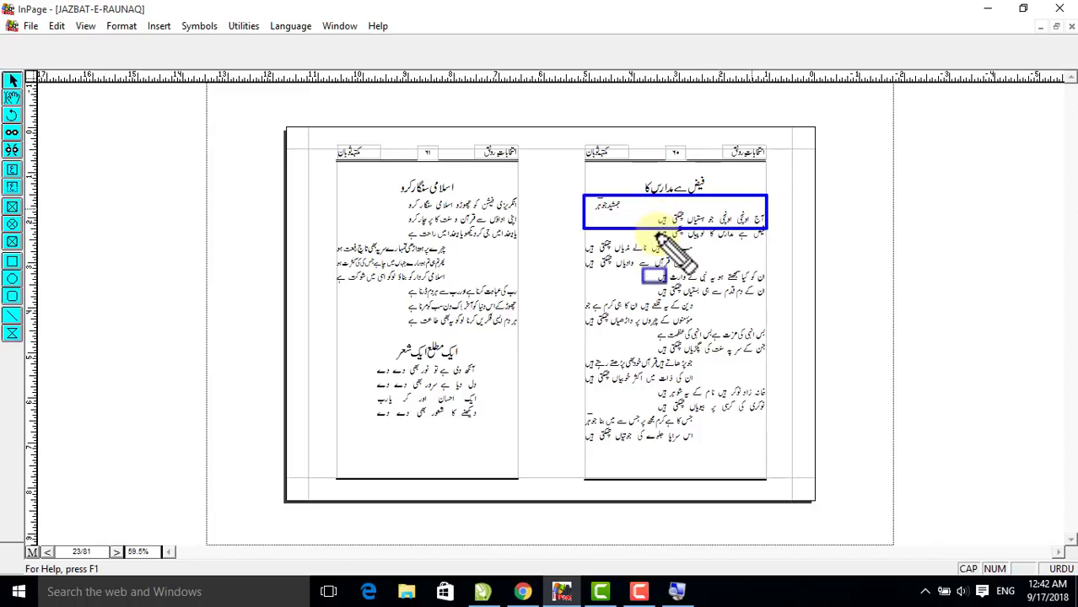
{"action": "key", "text": "Escape"}
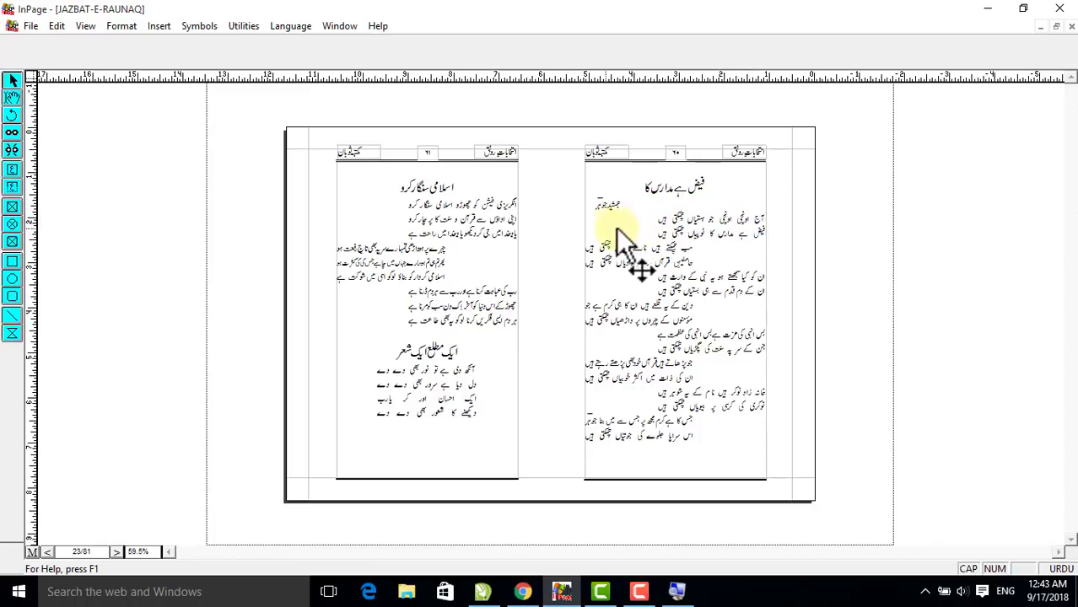
{"action": "right_click", "coordinate": [685, 226]}
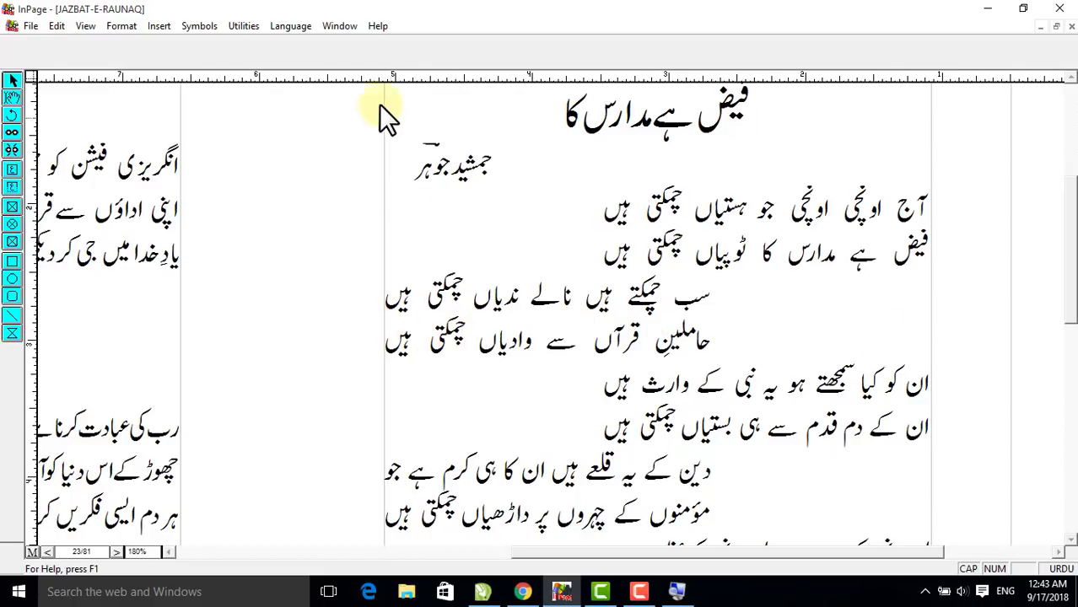
{"action": "right_click", "coordinate": [638, 192]}
{"action": "right_click", "coordinate": [675, 186]}
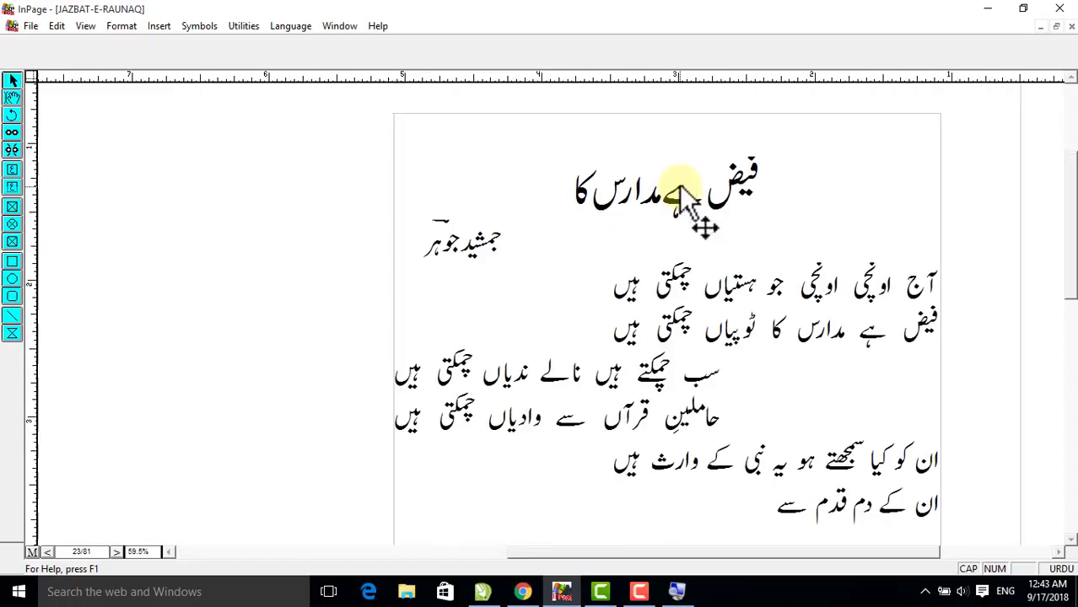
Switch to the open NNAT PAK document and show its first spread in full
{"action": "left_click", "coordinate": [340, 27]}
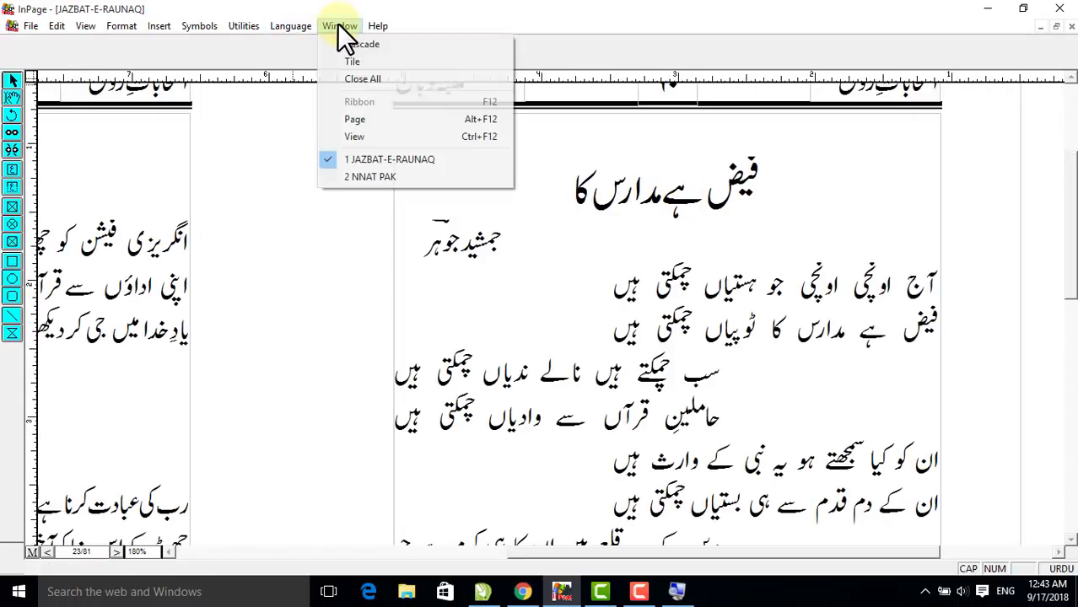
{"action": "left_click", "coordinate": [363, 180]}
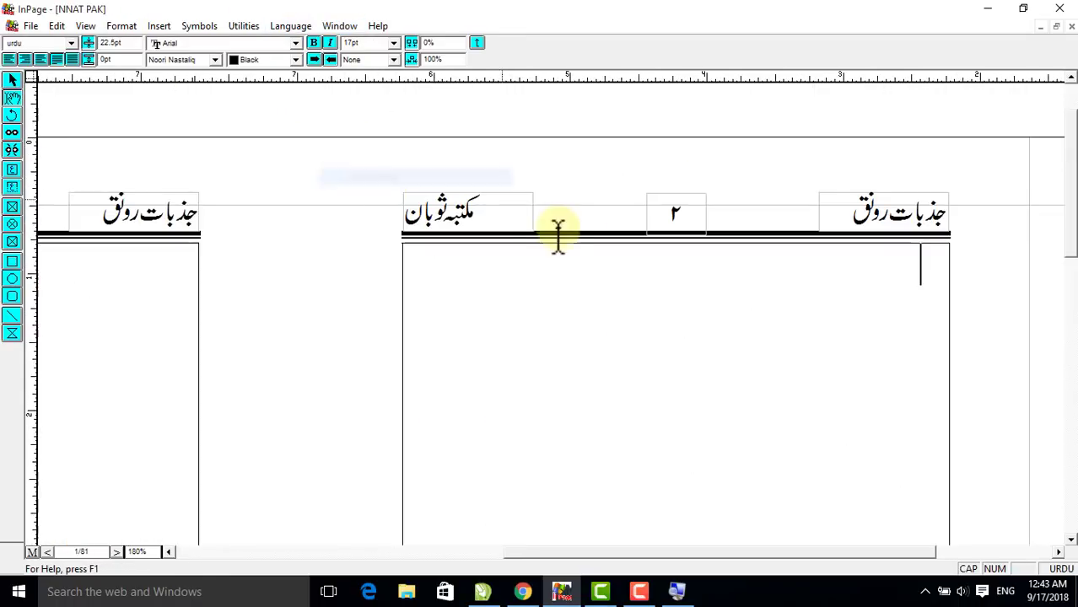
{"action": "right_click", "coordinate": [626, 240]}
{"action": "right_click", "coordinate": [641, 148]}
{"action": "right_click", "coordinate": [641, 145]}
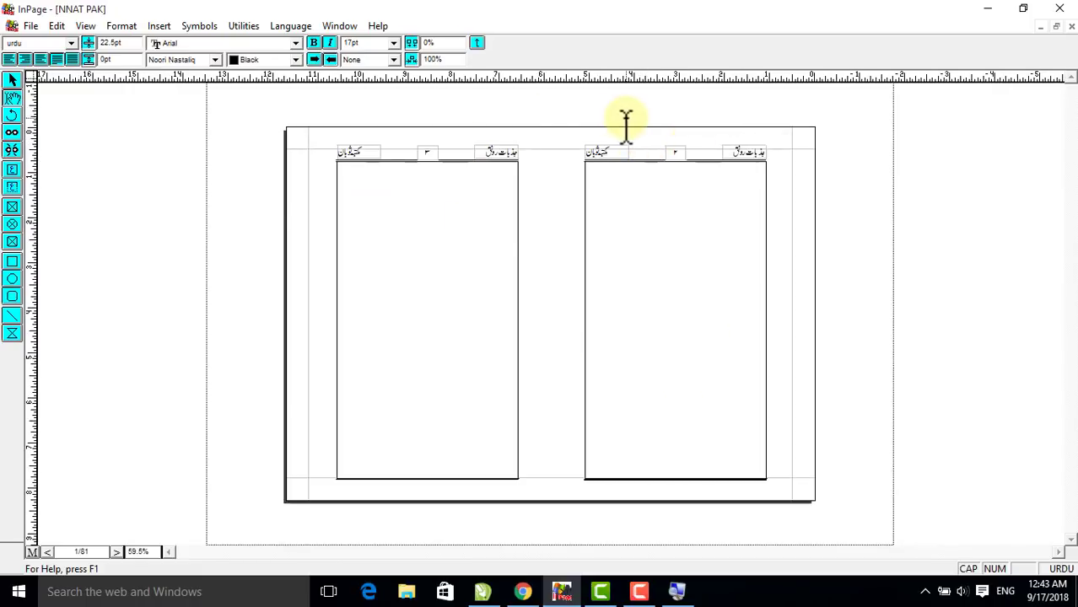
{"action": "right_click", "coordinate": [626, 120]}
{"action": "right_click", "coordinate": [620, 238]}
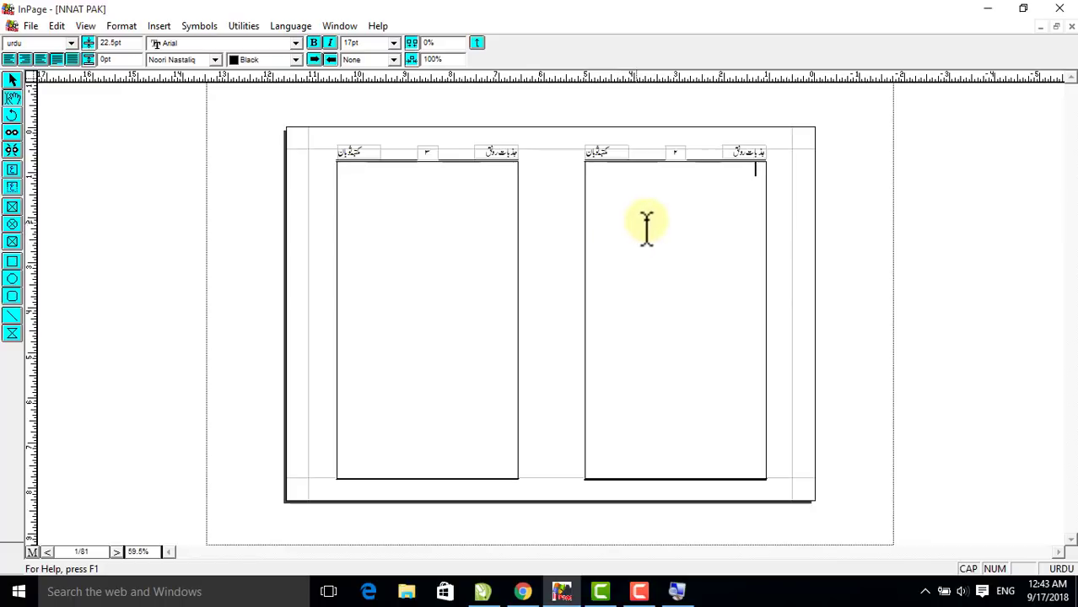
{"action": "right_click", "coordinate": [686, 173]}
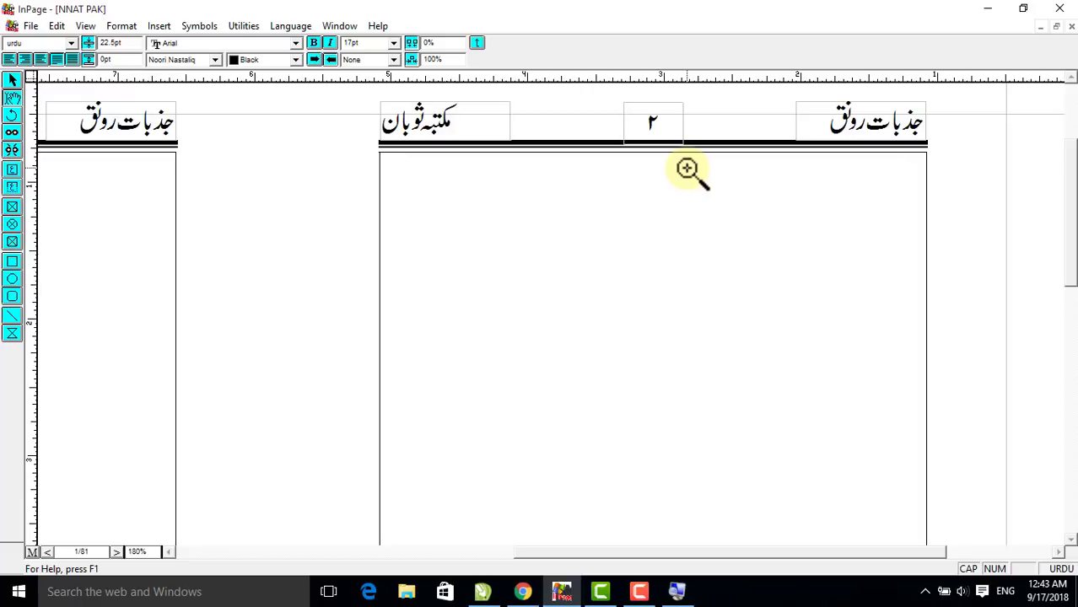
{"action": "key", "text": "ctrl+0"}
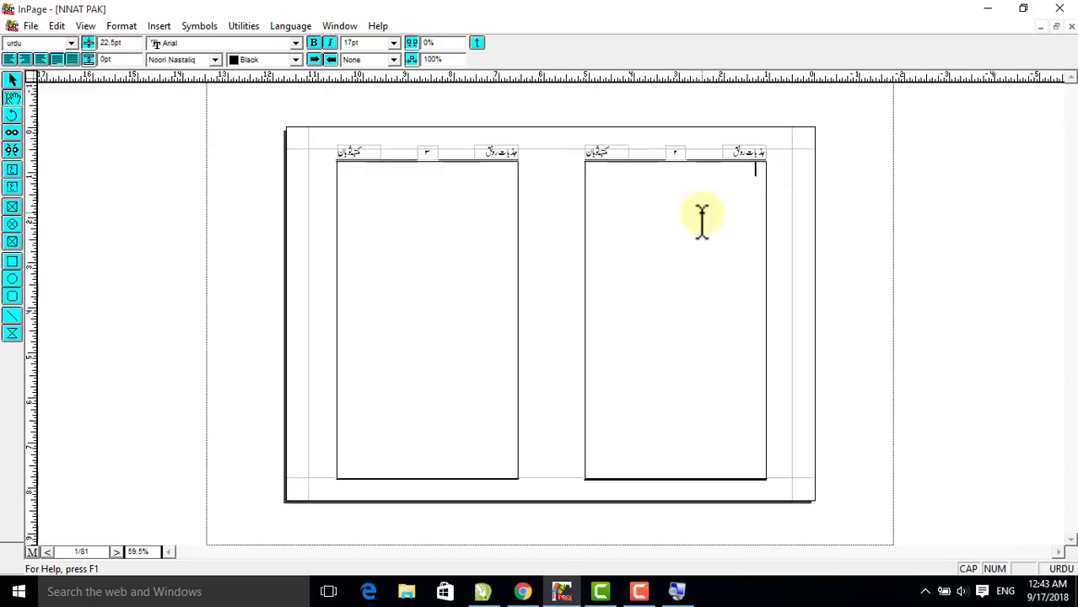
{"action": "right_click", "coordinate": [624, 218]}
{"action": "right_click", "coordinate": [648, 202]}
{"action": "right_click", "coordinate": [667, 117]}
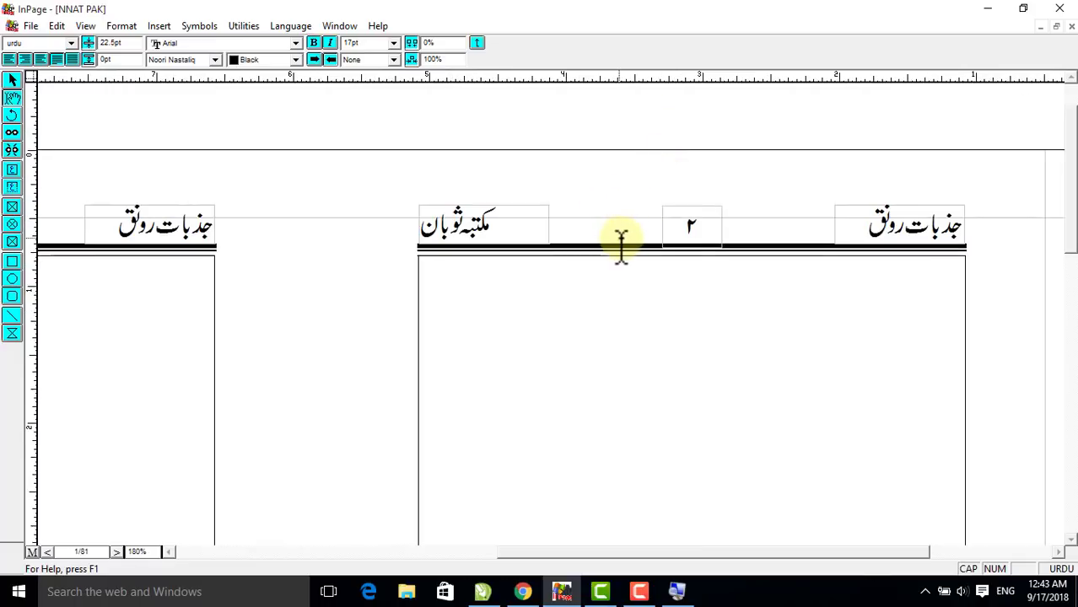
{"action": "right_click", "coordinate": [694, 220]}
{"action": "right_click", "coordinate": [695, 152]}
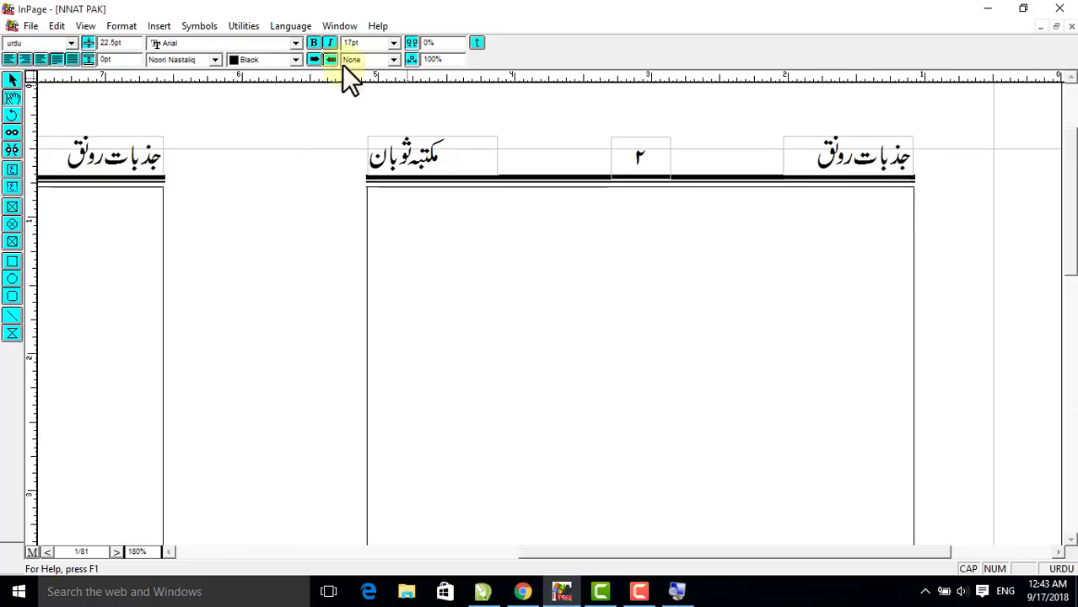
Create a new style sheet named RIGHT and assign it the key equivalent Control + Shift + r
{"action": "left_click", "coordinate": [121, 26]}
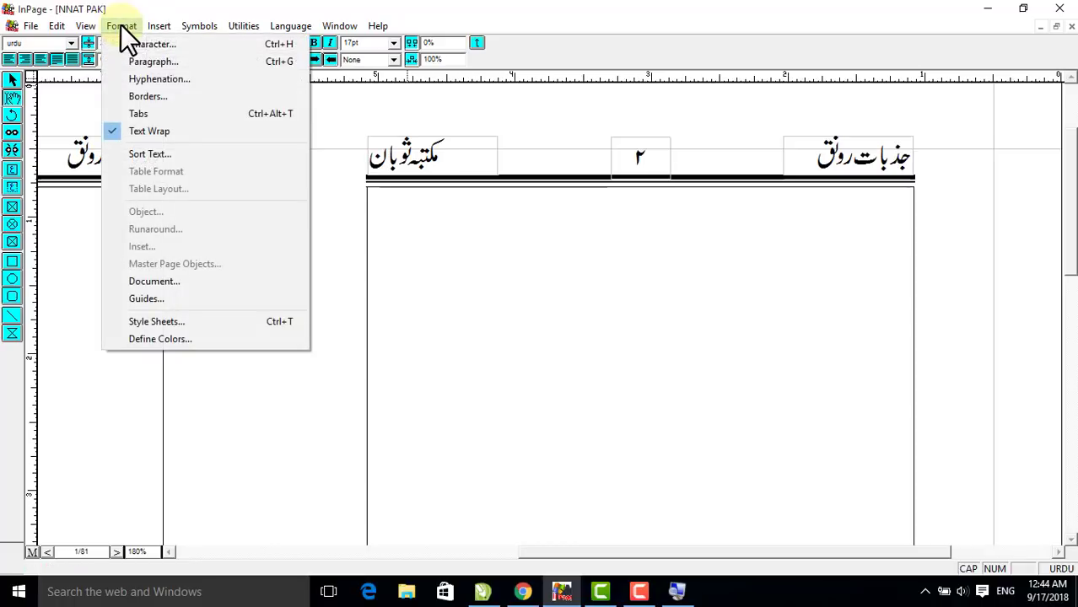
{"action": "left_click", "coordinate": [174, 322]}
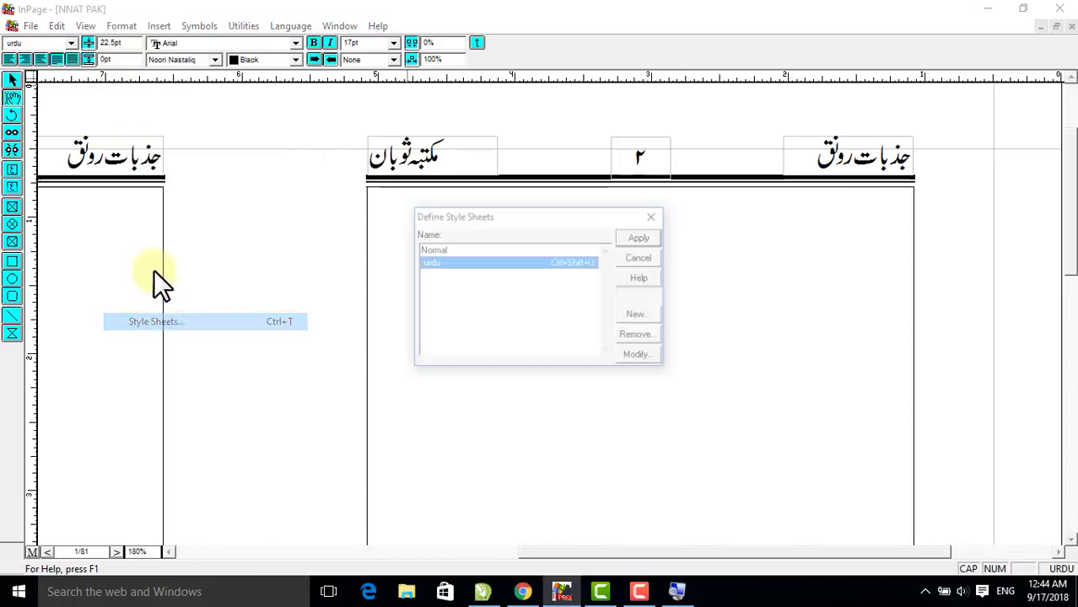
{"action": "left_click", "coordinate": [639, 315]}
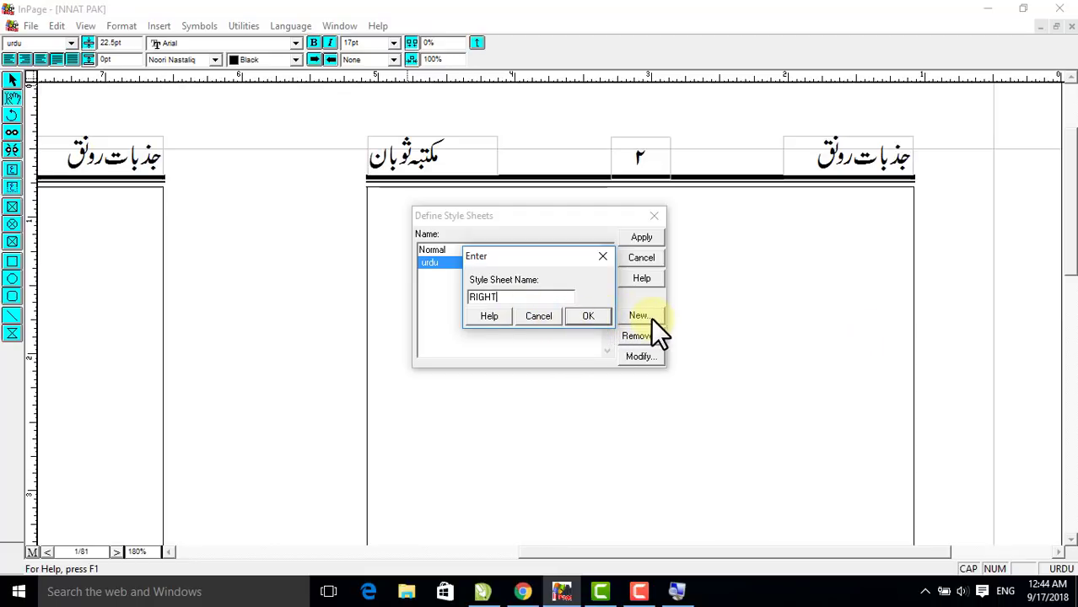
{"action": "left_click", "coordinate": [582, 317]}
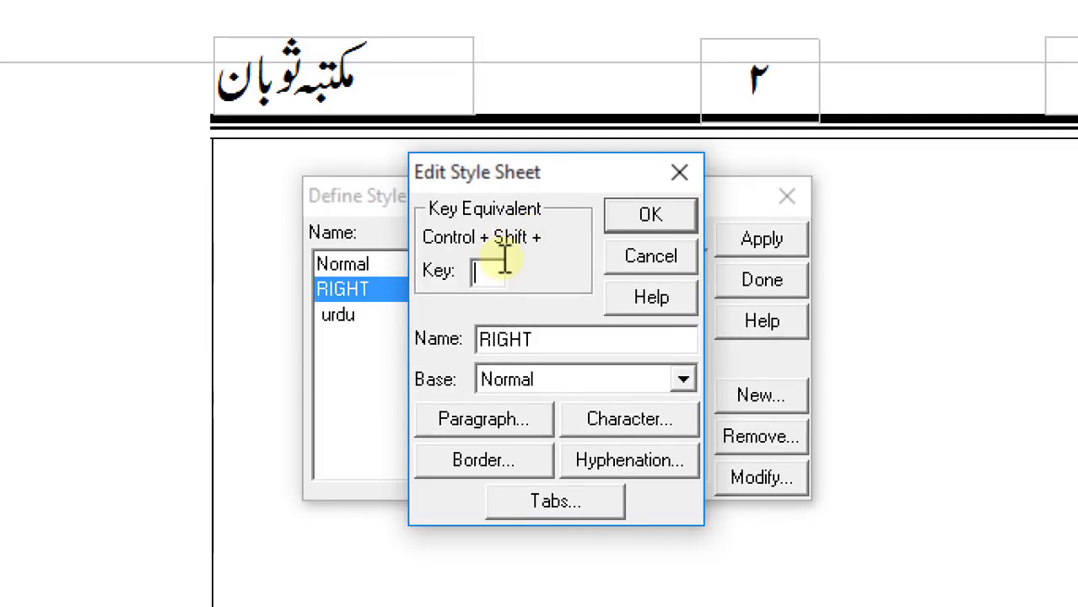
{"action": "type", "text": "r"}
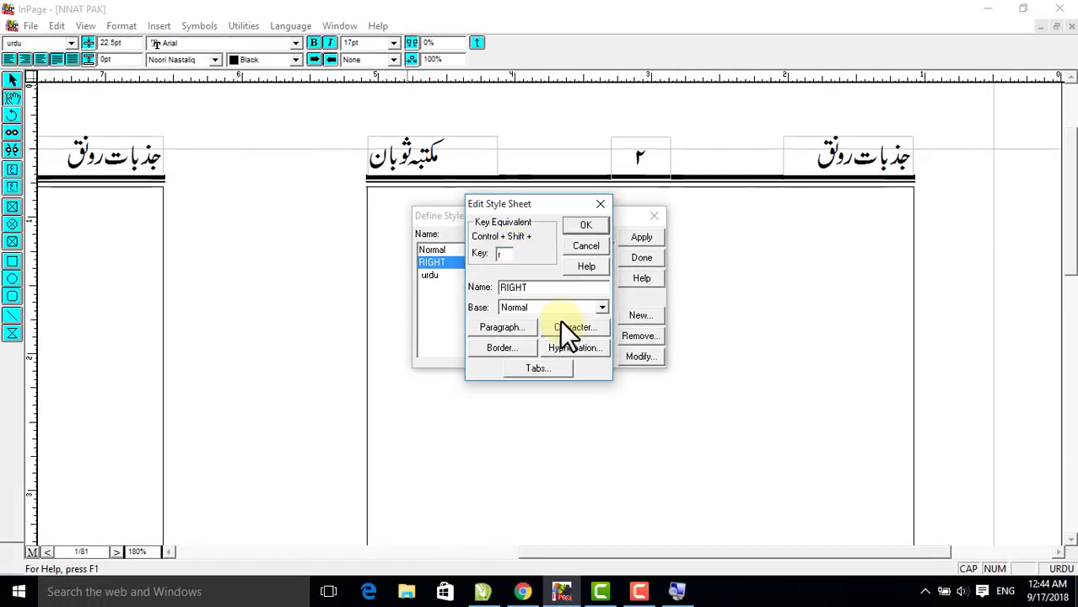
Set the RIGHT style sheet's character size to 17 with Noori Nastaliq as its Urdu font
{"action": "left_click", "coordinate": [629, 419]}
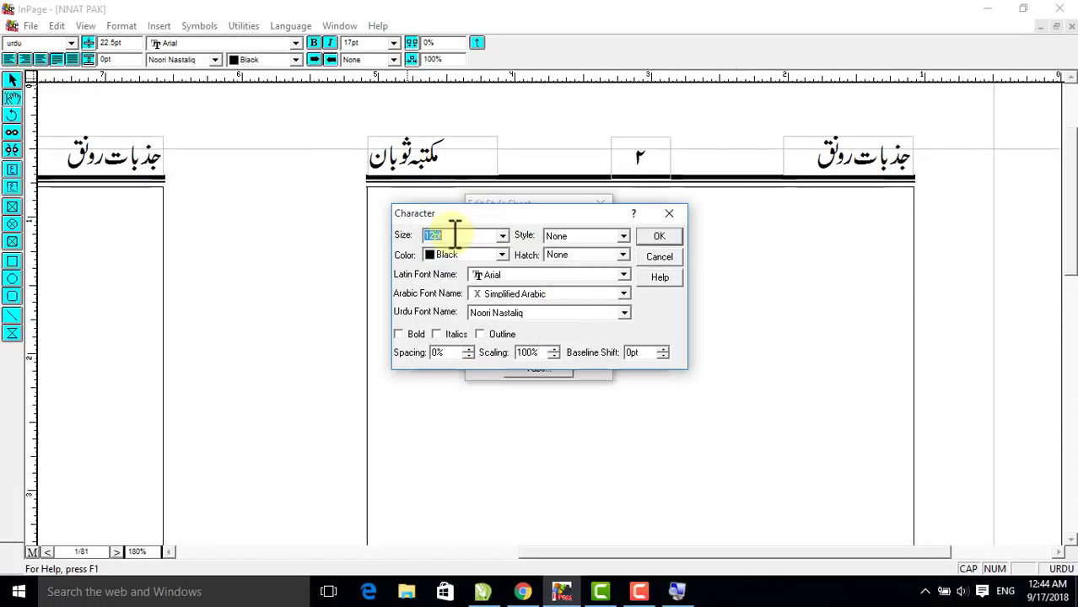
{"action": "type", "text": "17"}
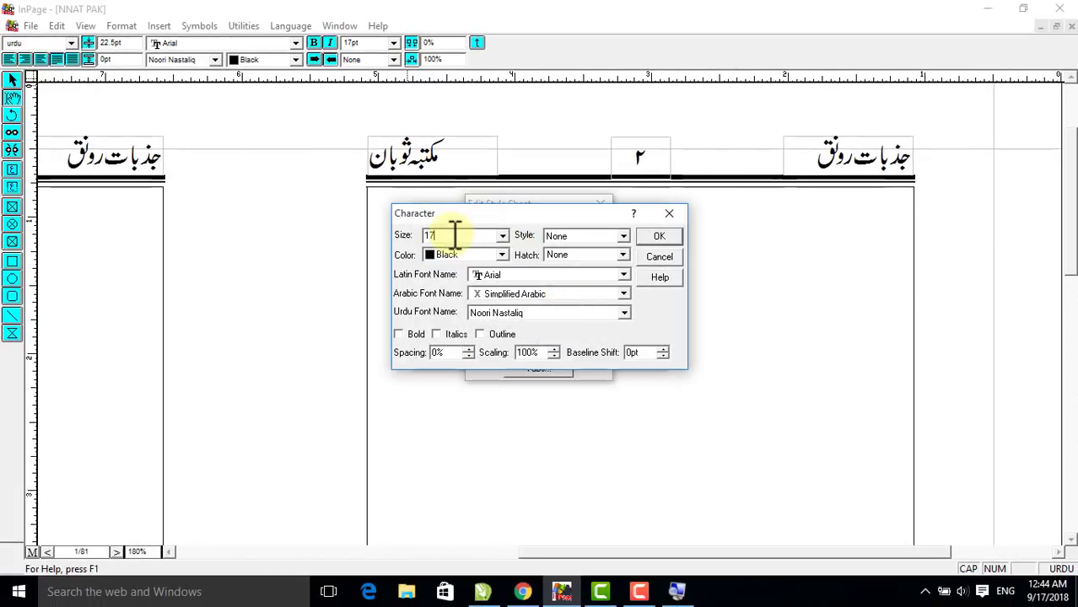
{"action": "left_click", "coordinate": [538, 315]}
{"action": "left_click", "coordinate": [520, 318]}
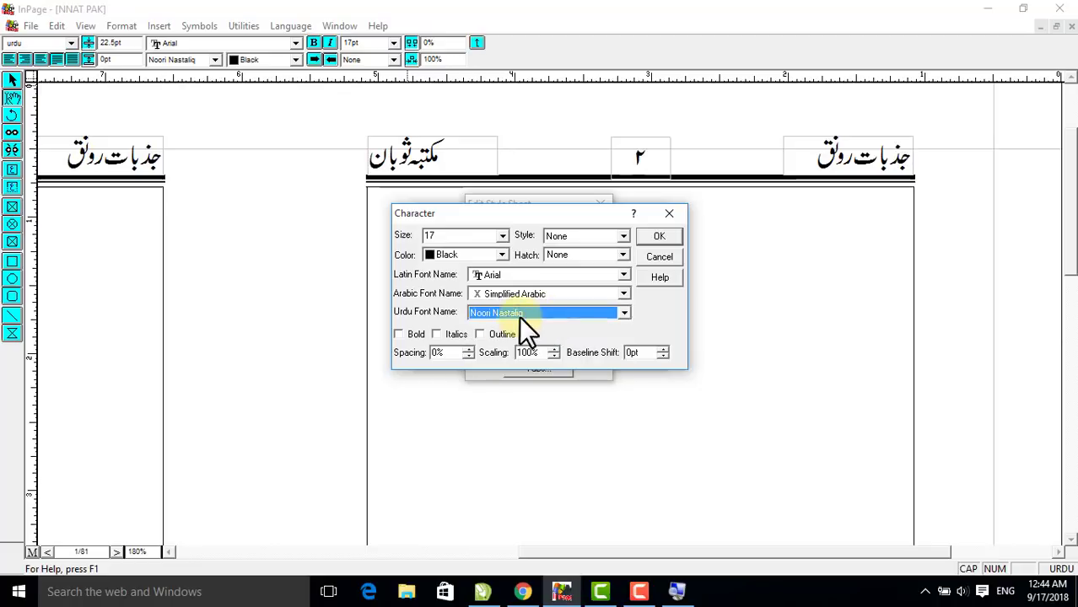
{"action": "left_click", "coordinate": [660, 236]}
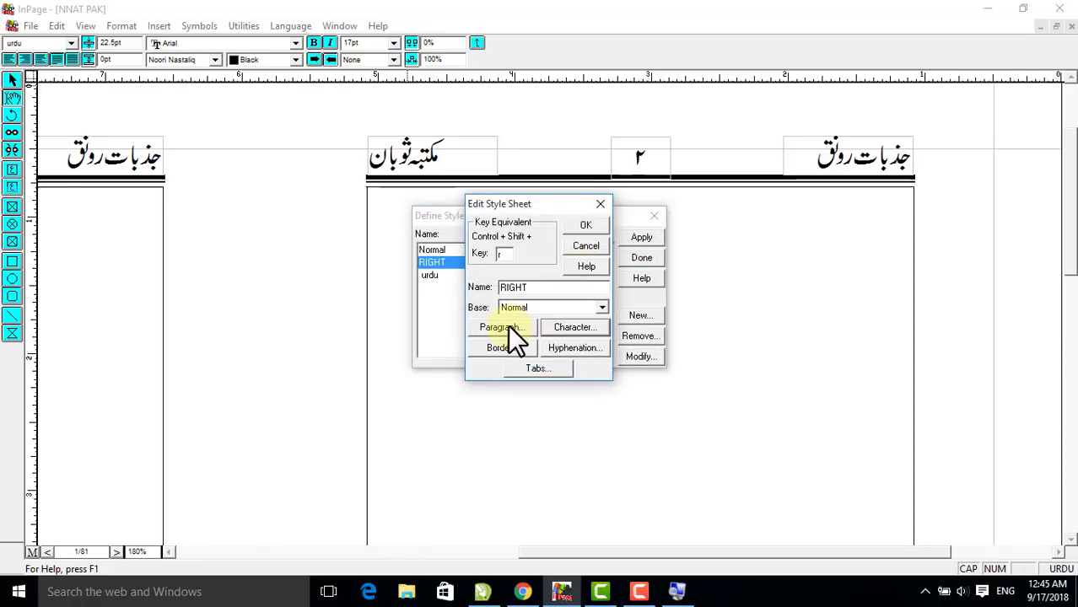
Give the RIGHT style Forced Justified alignment, an end indent of 1.5 and a line height of 23, and save the style sheet
{"action": "left_click", "coordinate": [507, 325]}
{"action": "left_click", "coordinate": [505, 213]}
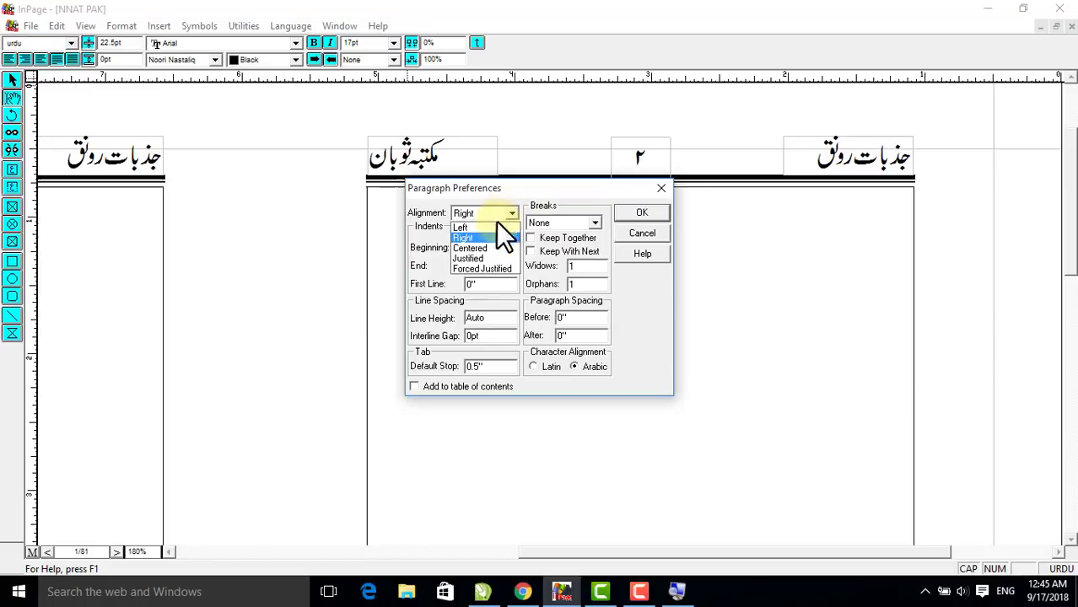
{"action": "left_click", "coordinate": [470, 267]}
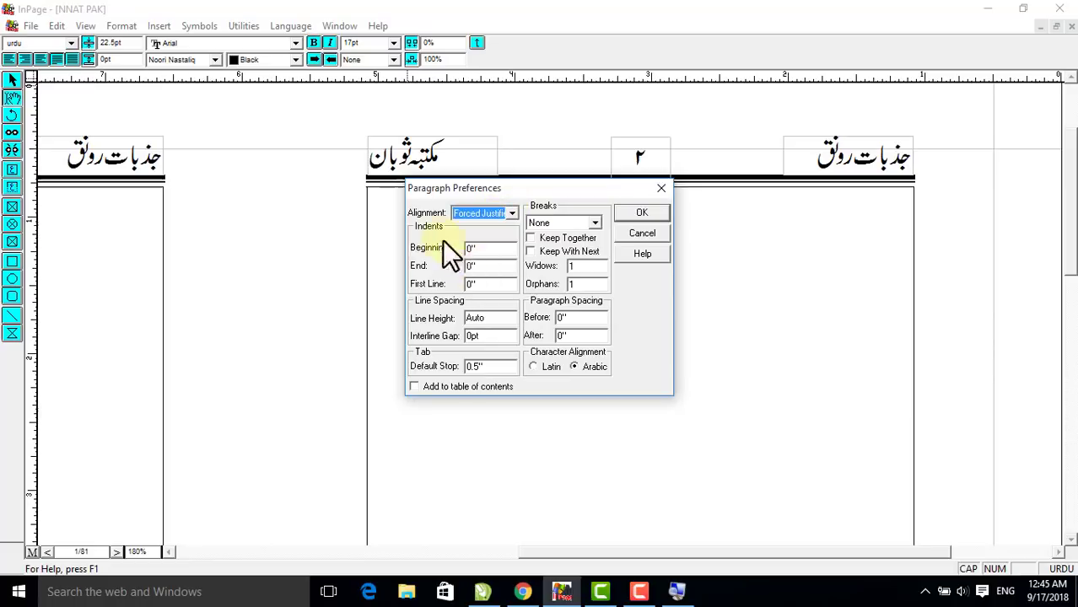
{"action": "double_click", "coordinate": [490, 267]}
{"action": "type", "text": "1."}
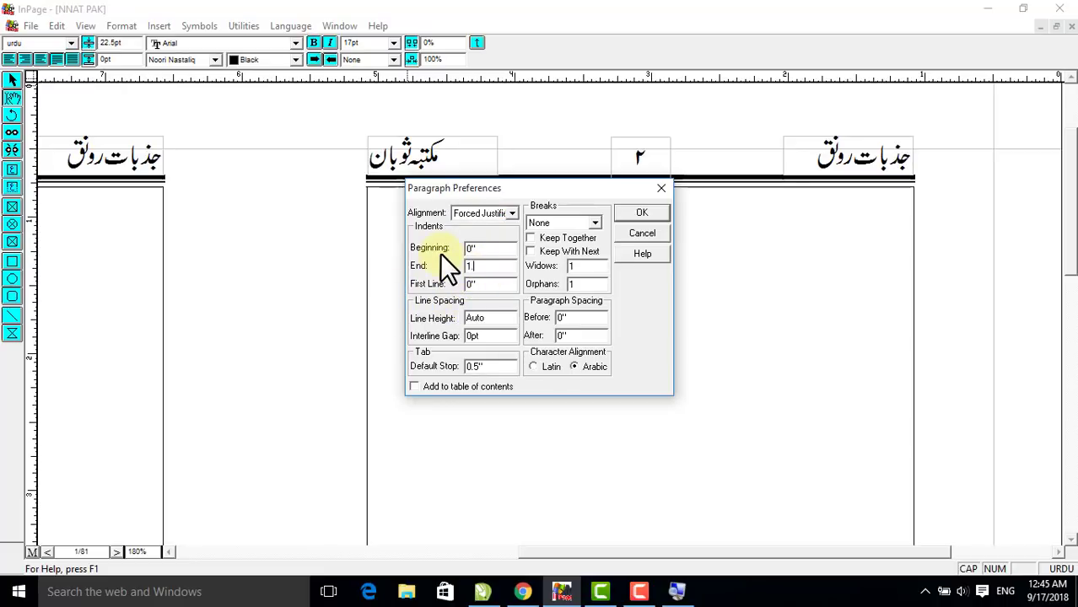
{"action": "type", "text": "5"}
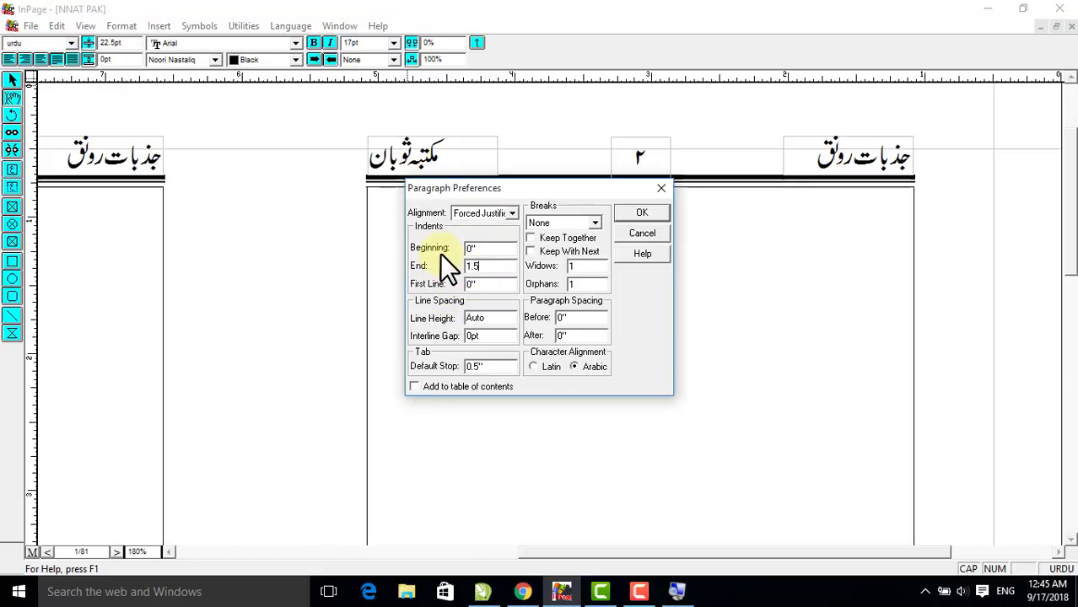
{"action": "double_click", "coordinate": [491, 318]}
{"action": "type", "text": "23"}
{"action": "left_click", "coordinate": [643, 212]}
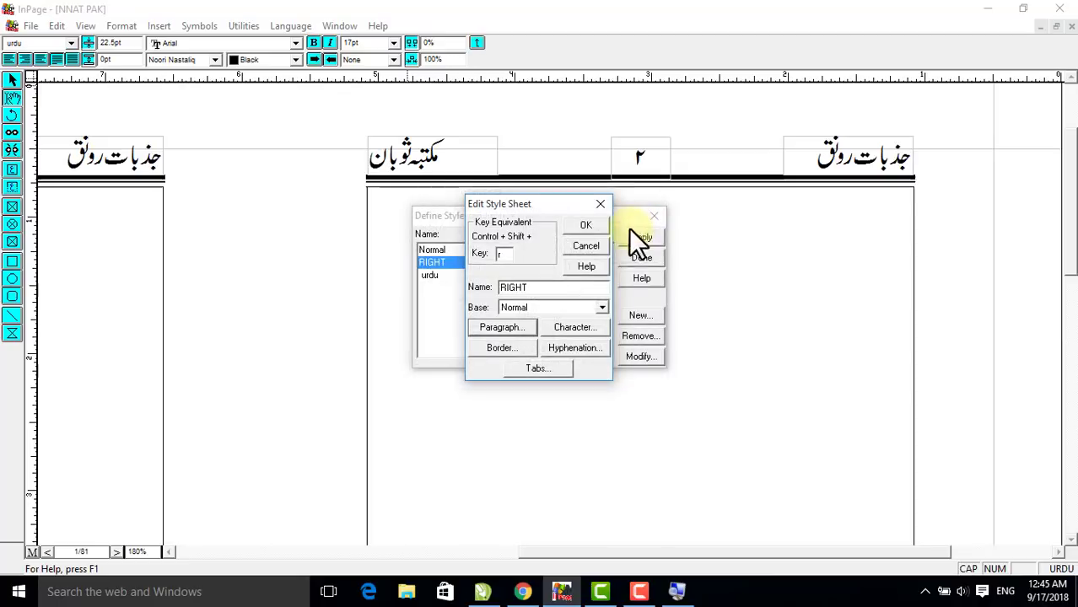
{"action": "left_click", "coordinate": [585, 227]}
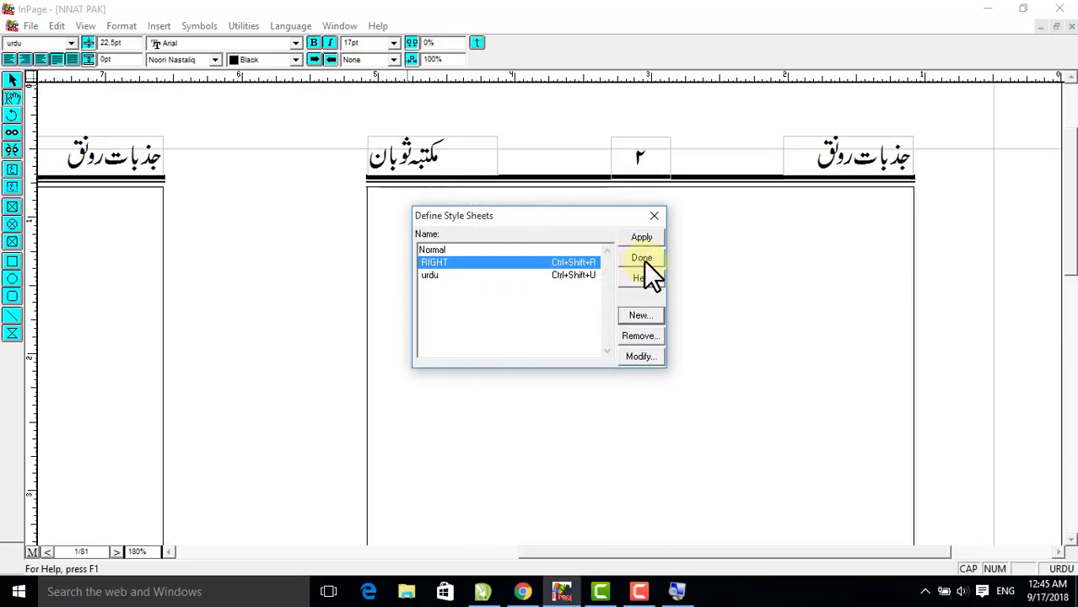
{"action": "left_click", "coordinate": [641, 258]}
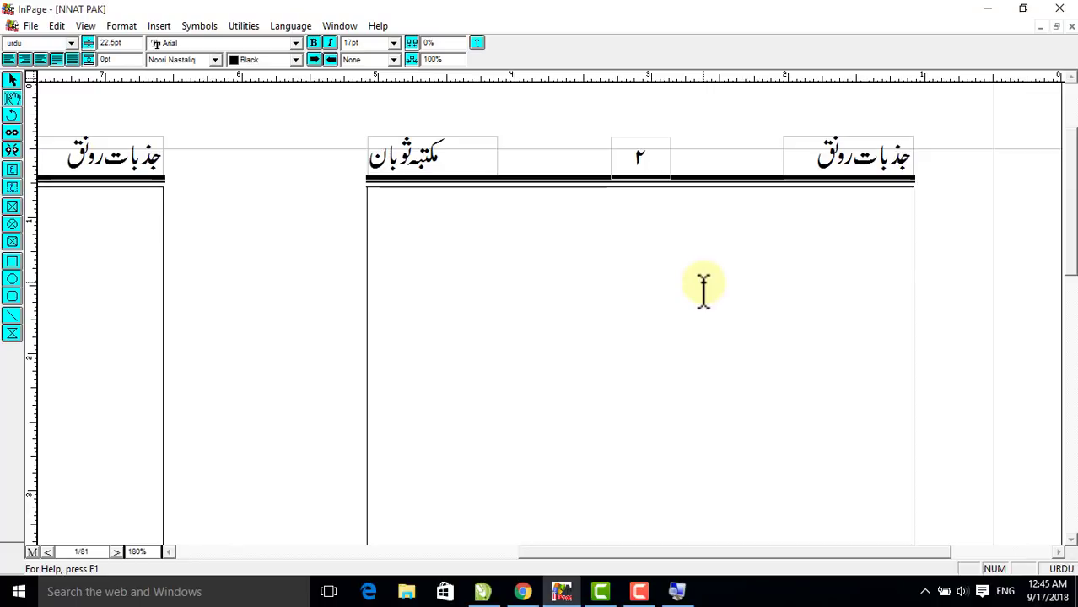
Apply the RIGHT style in the page's text frame and enter the verse line "رشک کرتا ہے فلک اس زمیں پہ" followed by the poet's pen name
{"action": "key", "text": "ctrl+shift+r"}
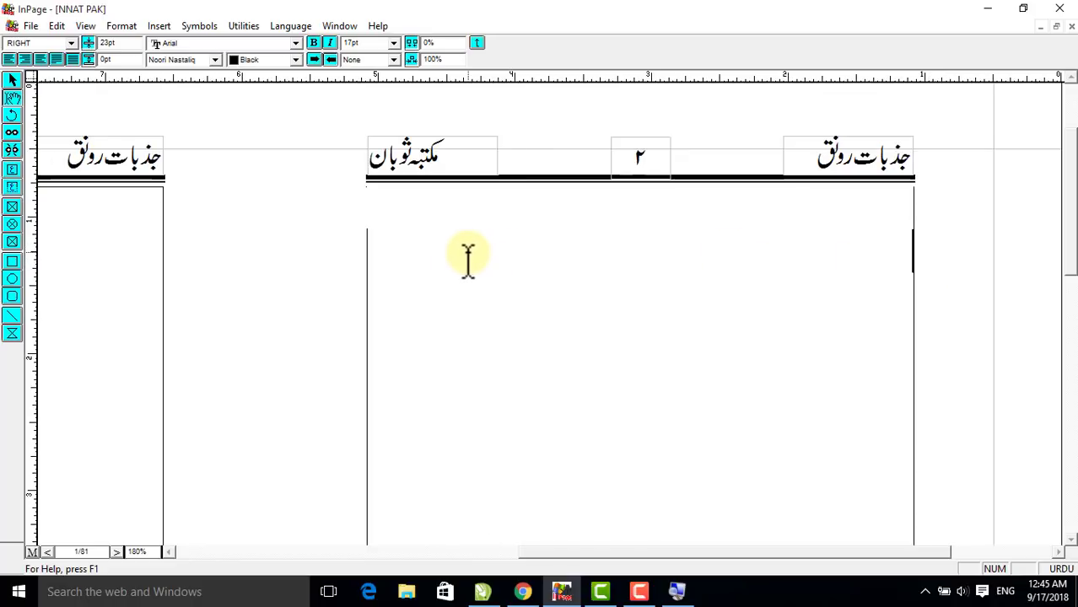
{"action": "type", "text": "رشک کرتا ہے"}
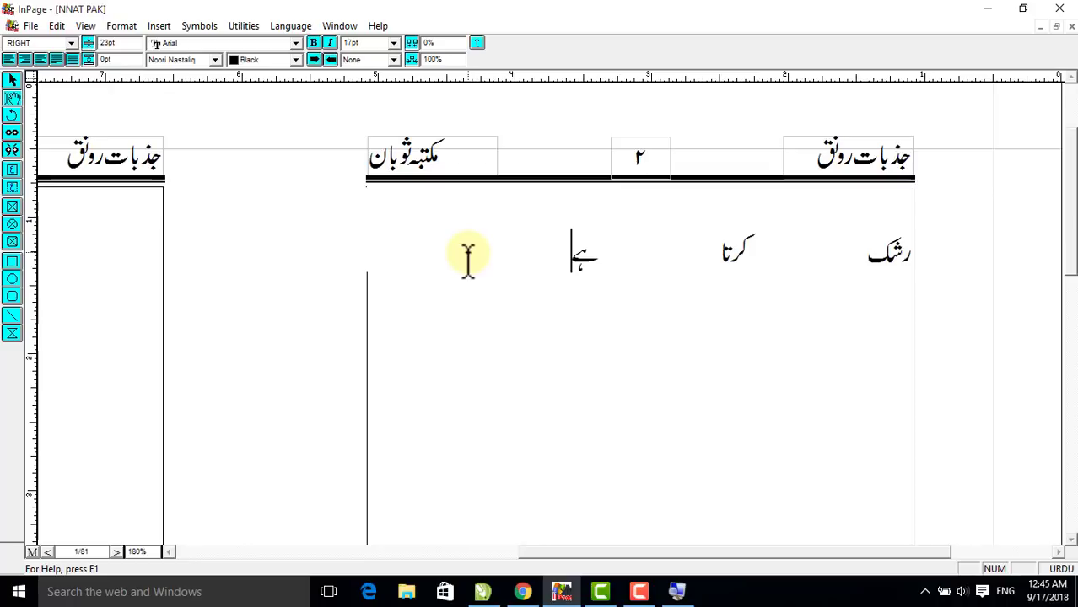
{"action": "type", "text": " فلک اس زمیں"}
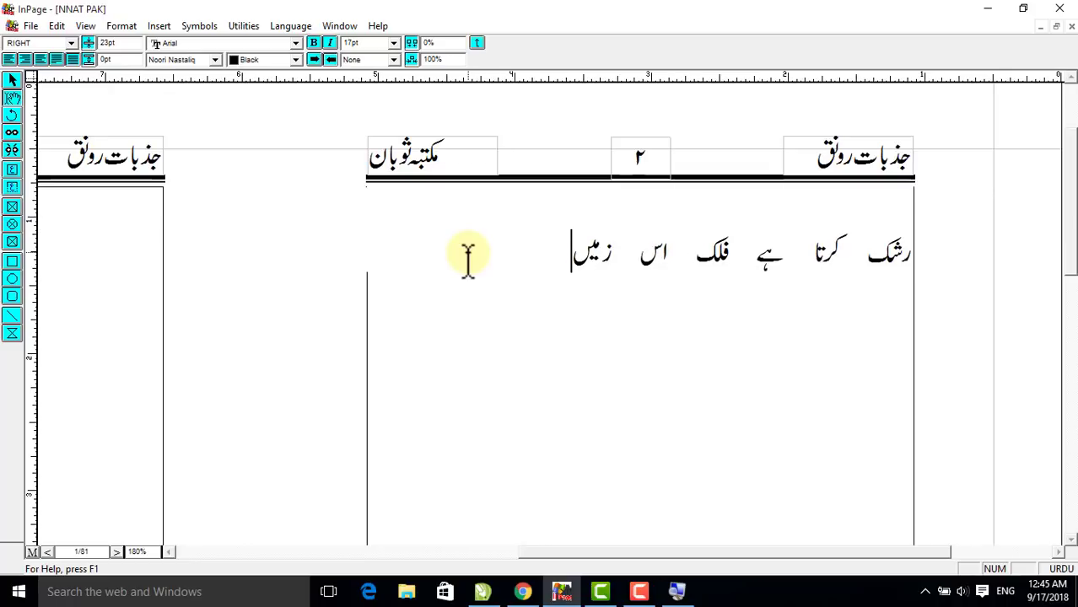
{"action": "type", "text": " پہ اسعد"}
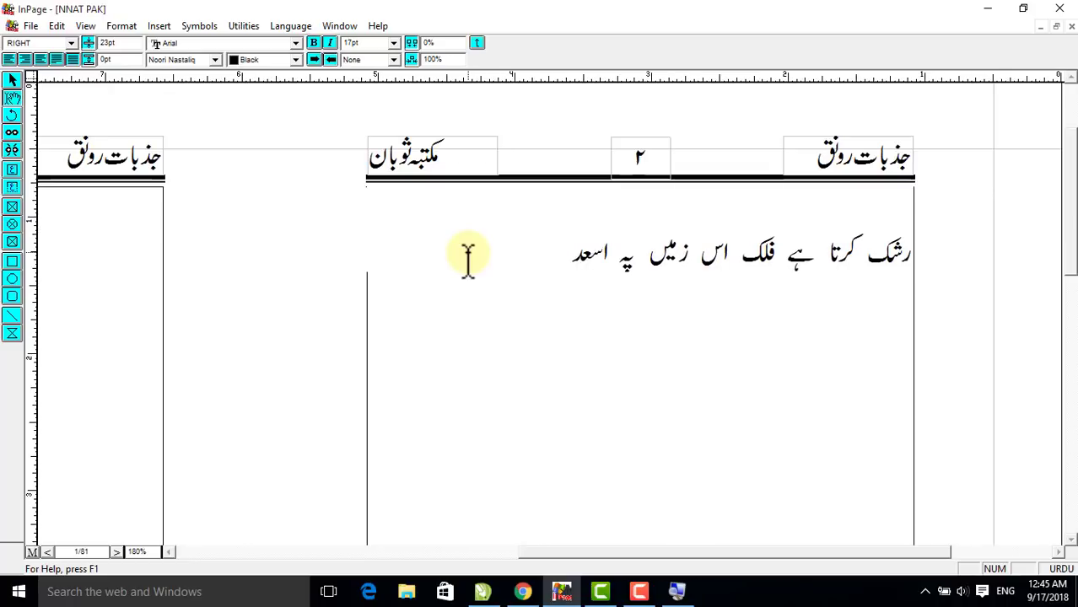
Enter the second verse line "جس پر دو چار گھڑی ذکر خدا ہوتا ہے" below the first and start a new paragraph
{"action": "type", "text": " جس پر"}
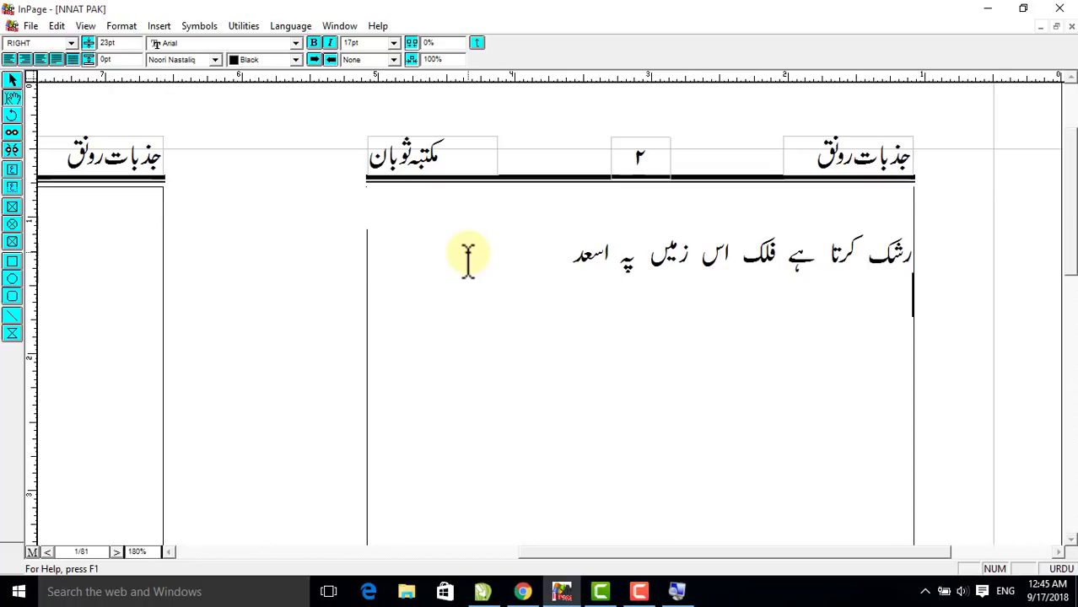
{"action": "type", "text": " دو چ"}
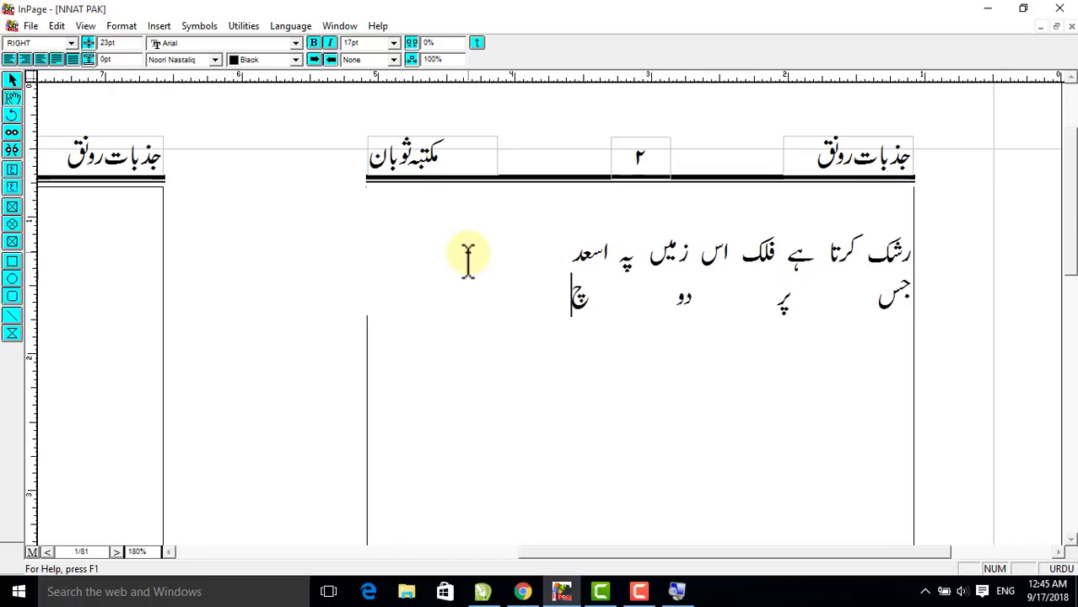
{"action": "type", "text": "ار گھڑی ذ"}
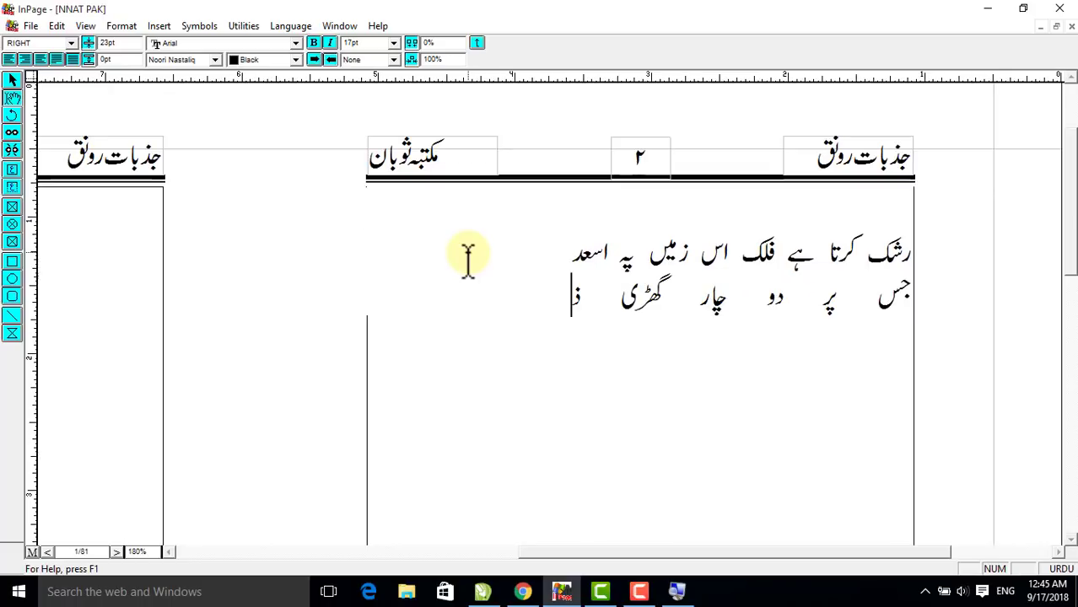
{"action": "type", "text": "کر خدا ہوتا ہے"}
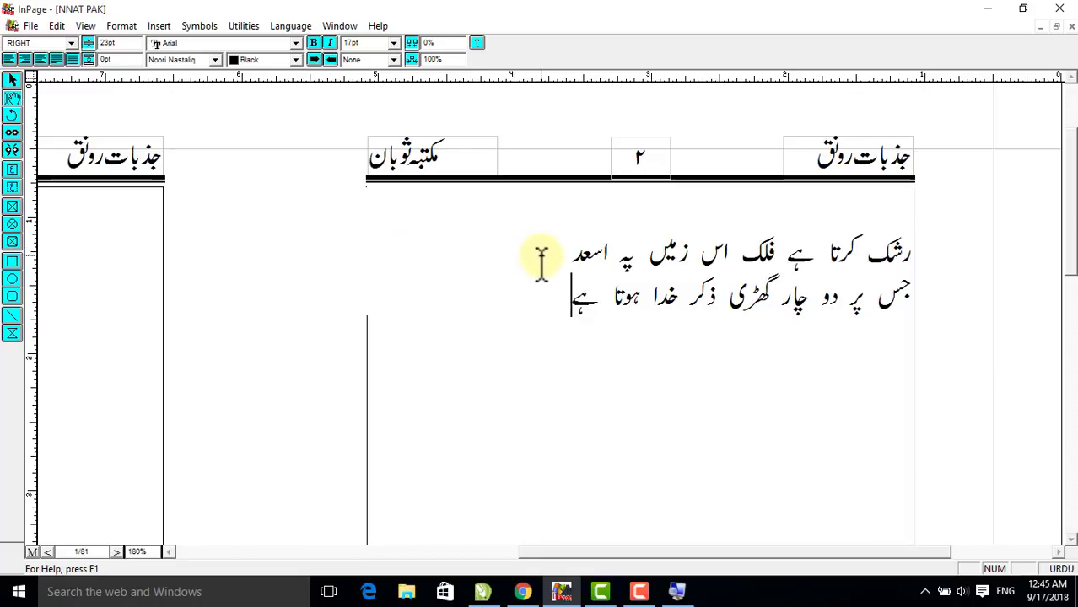
{"action": "key", "text": "Return"}
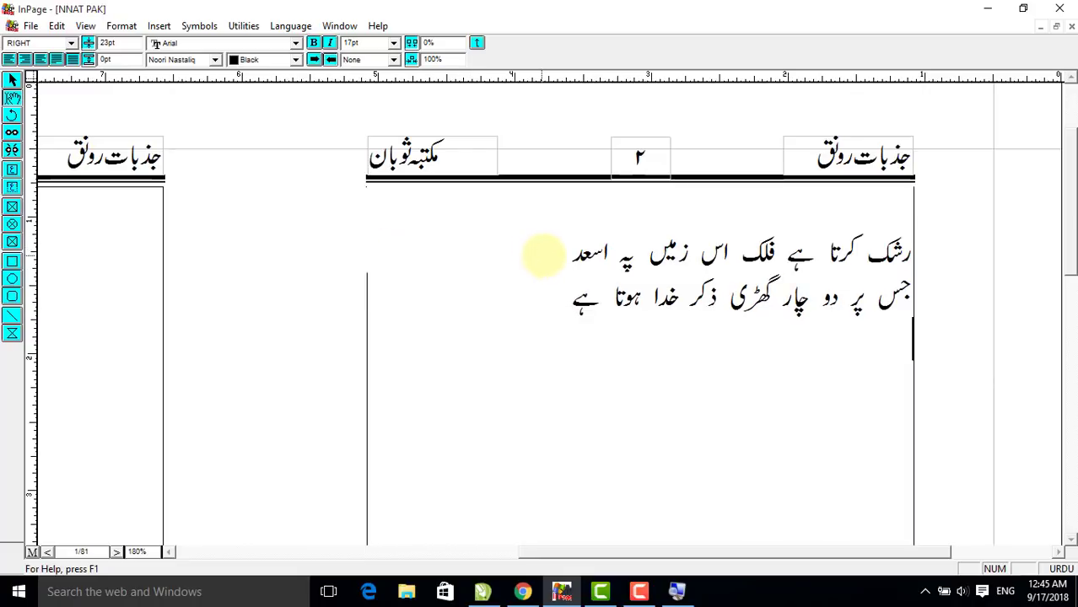
Create a new style sheet named left and assign it the key equivalent Control + Shift + l
{"action": "left_click", "coordinate": [122, 25]}
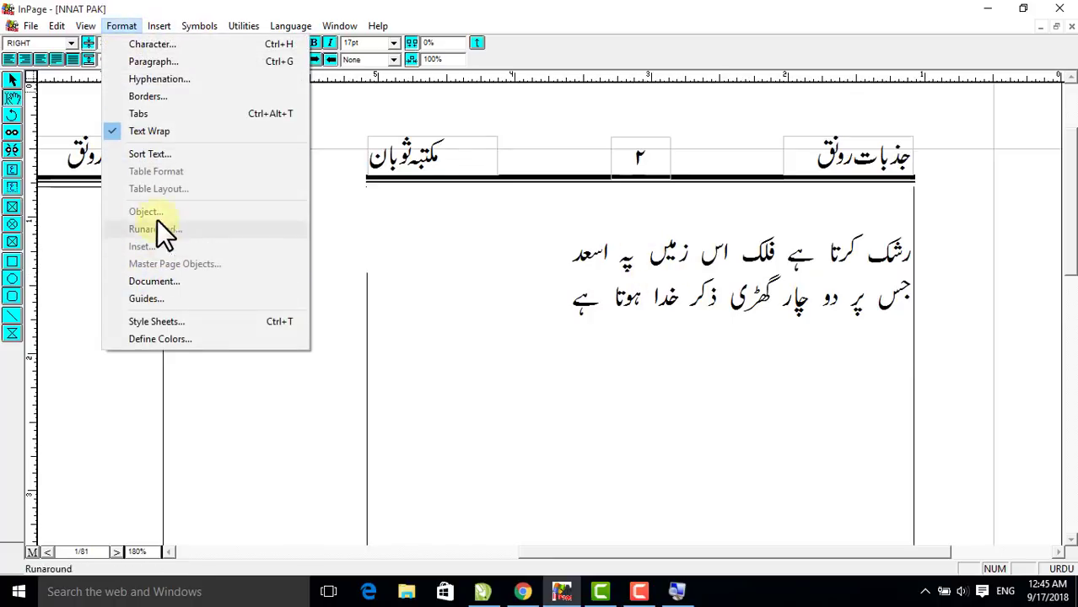
{"action": "left_click", "coordinate": [147, 318]}
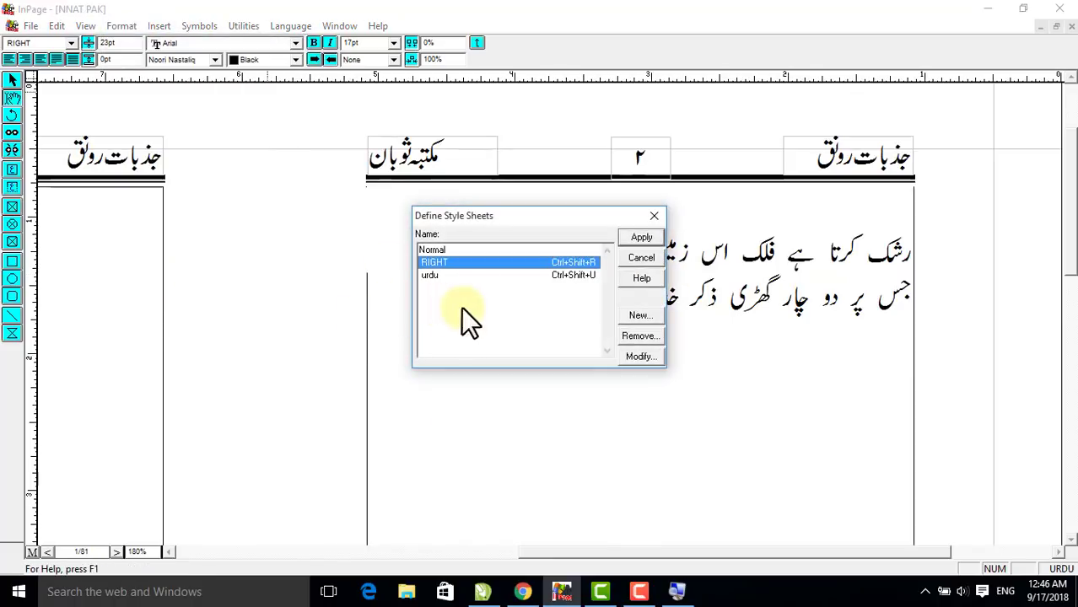
{"action": "left_click", "coordinate": [640, 317]}
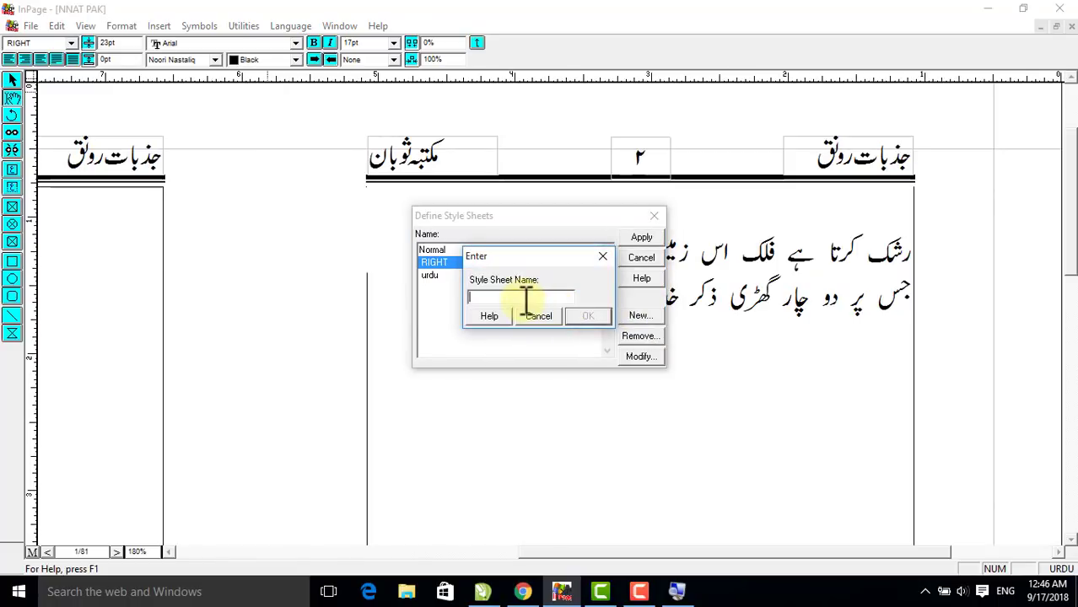
{"action": "type", "text": "left"}
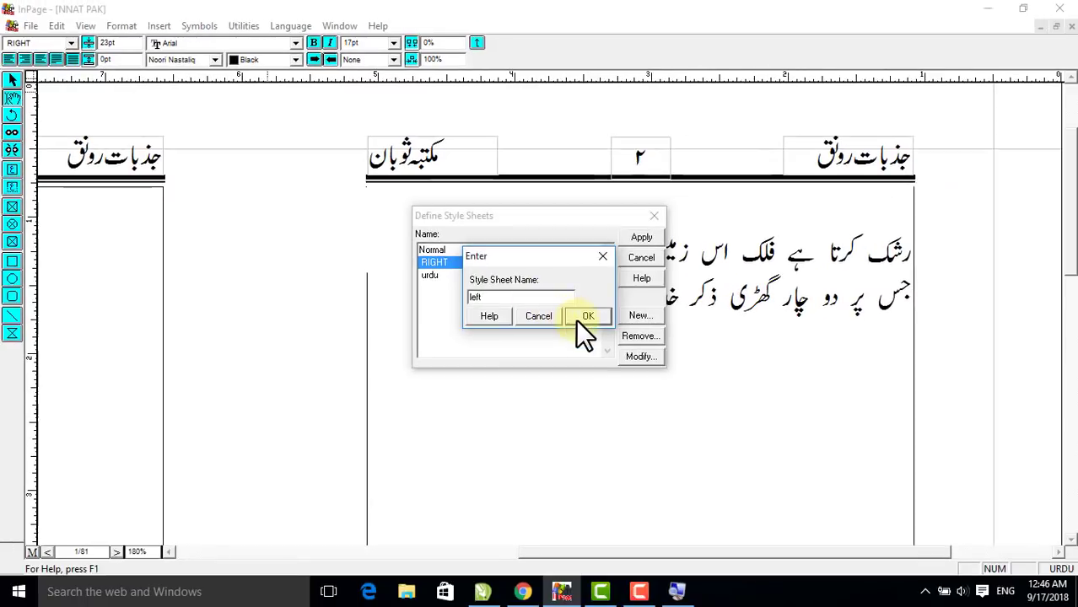
{"action": "left_click", "coordinate": [580, 318]}
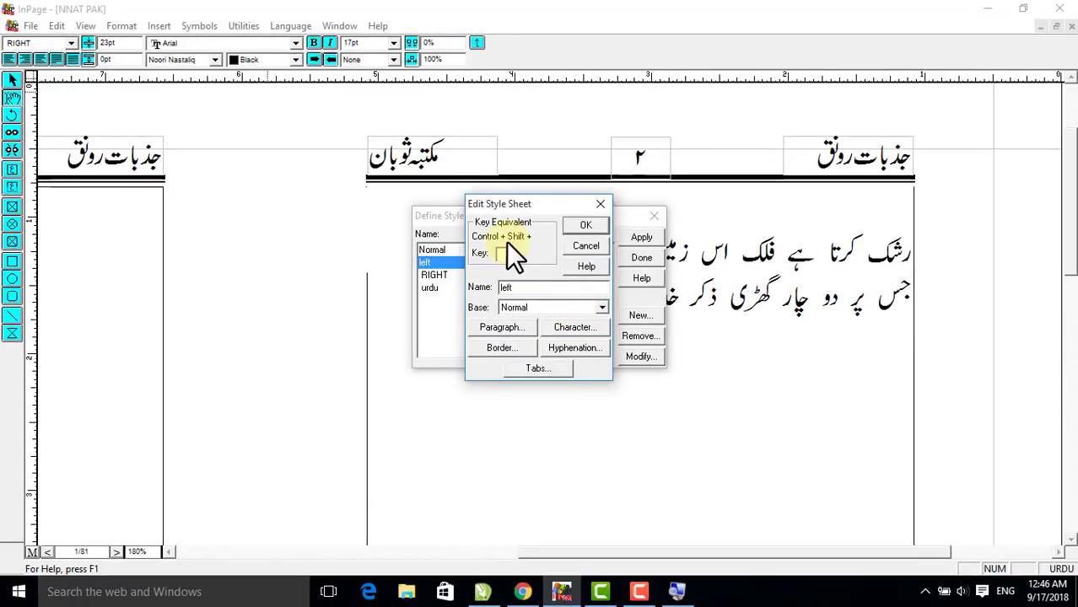
Set the left style sheet's character size to 17
{"action": "left_click", "coordinate": [567, 327]}
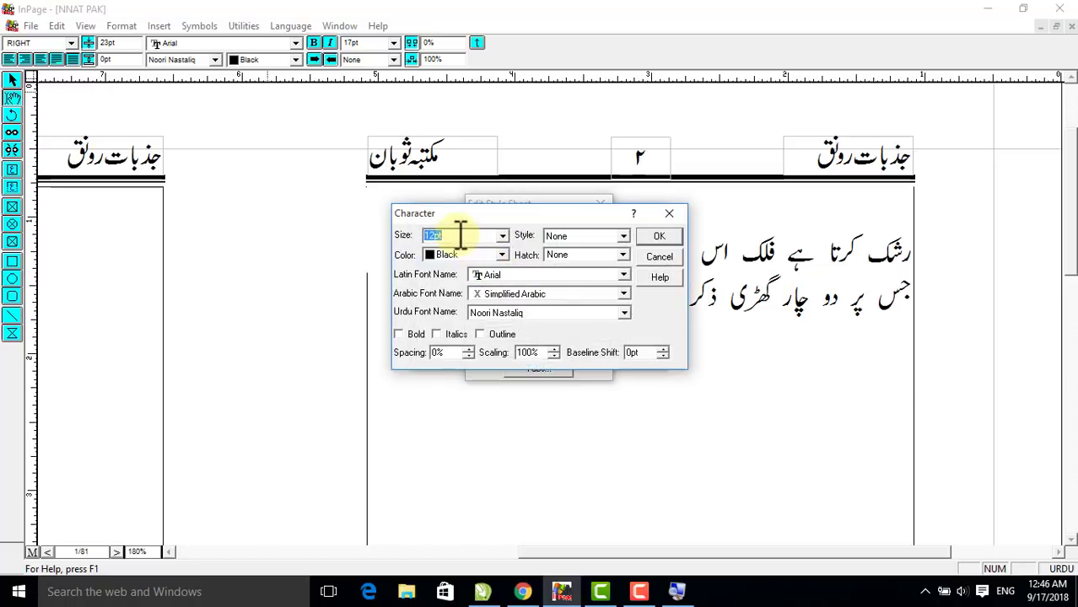
{"action": "type", "text": "17"}
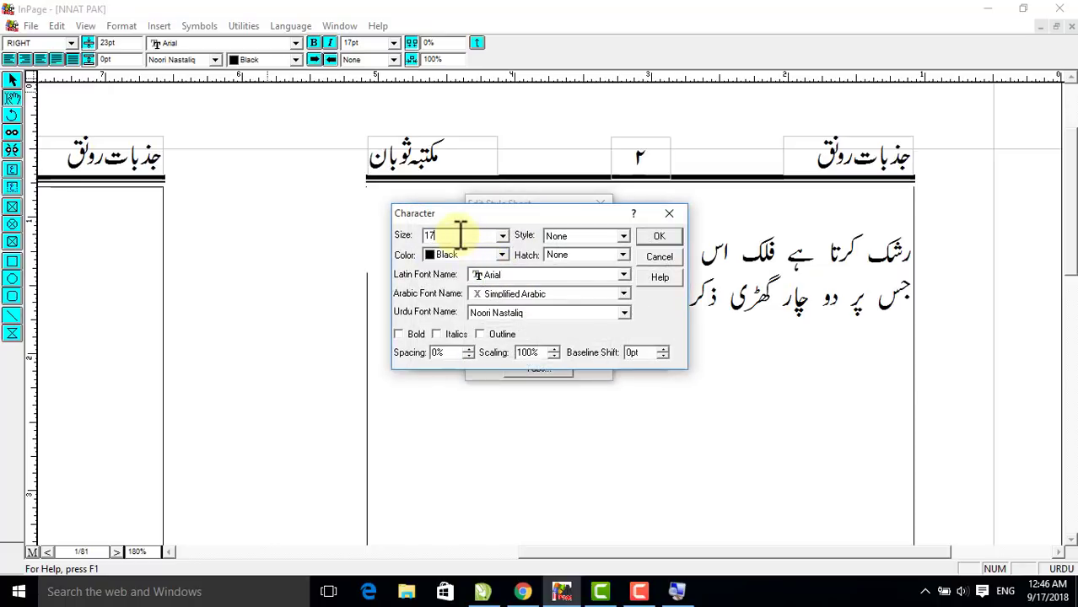
{"action": "left_click", "coordinate": [666, 234]}
Give the left style Forced Justified alignment, a beginning indent of 1.5 and a line height of 23, and save the style sheet
{"action": "left_click", "coordinate": [486, 323]}
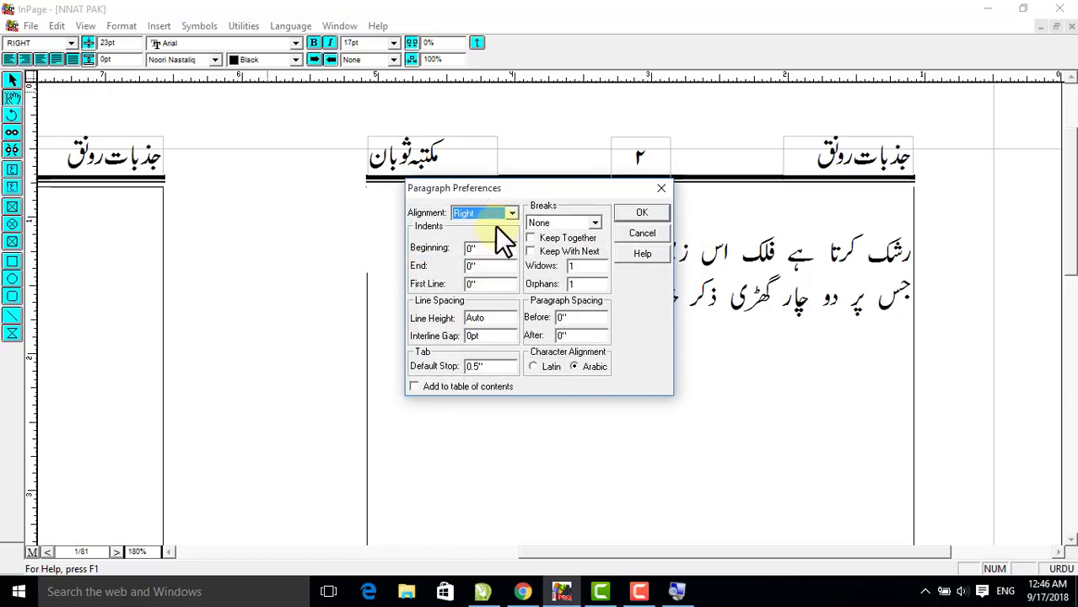
{"action": "left_click", "coordinate": [496, 215]}
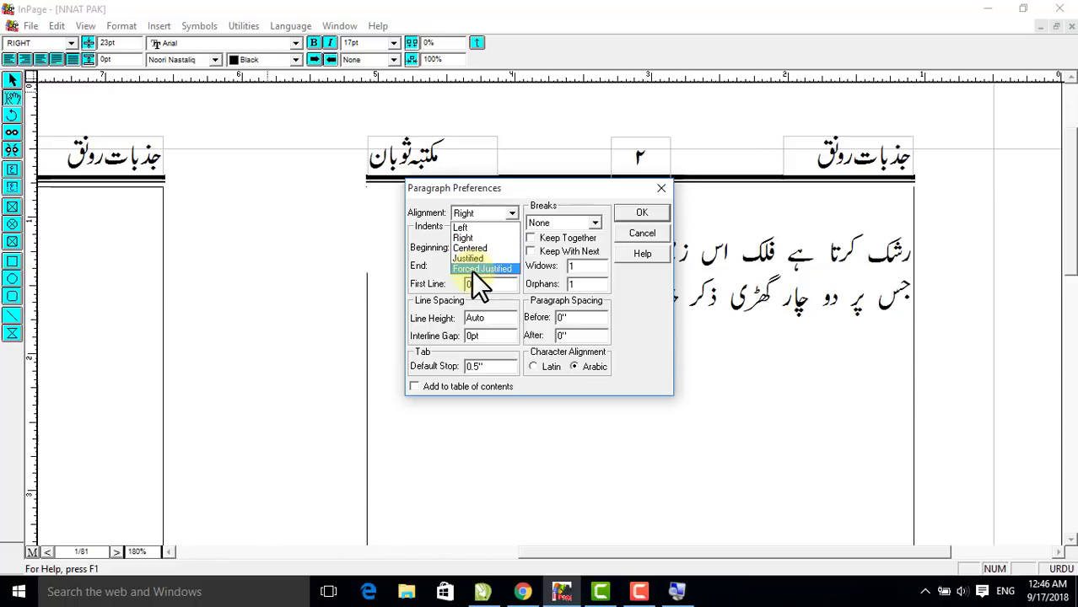
{"action": "left_click", "coordinate": [475, 270]}
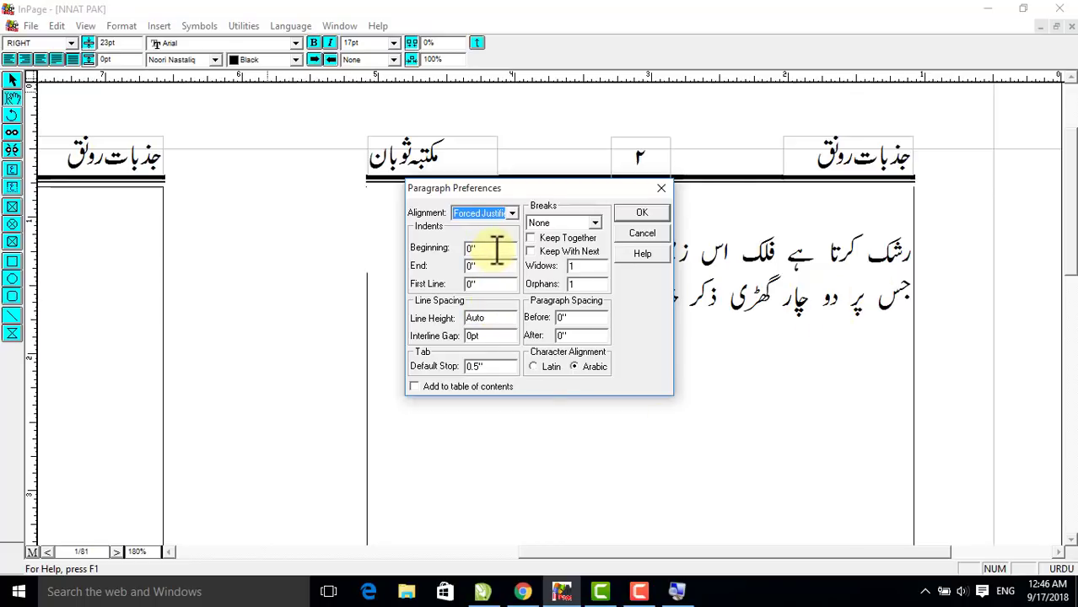
{"action": "key", "text": "Tab"}
{"action": "type", "text": "1.5"}
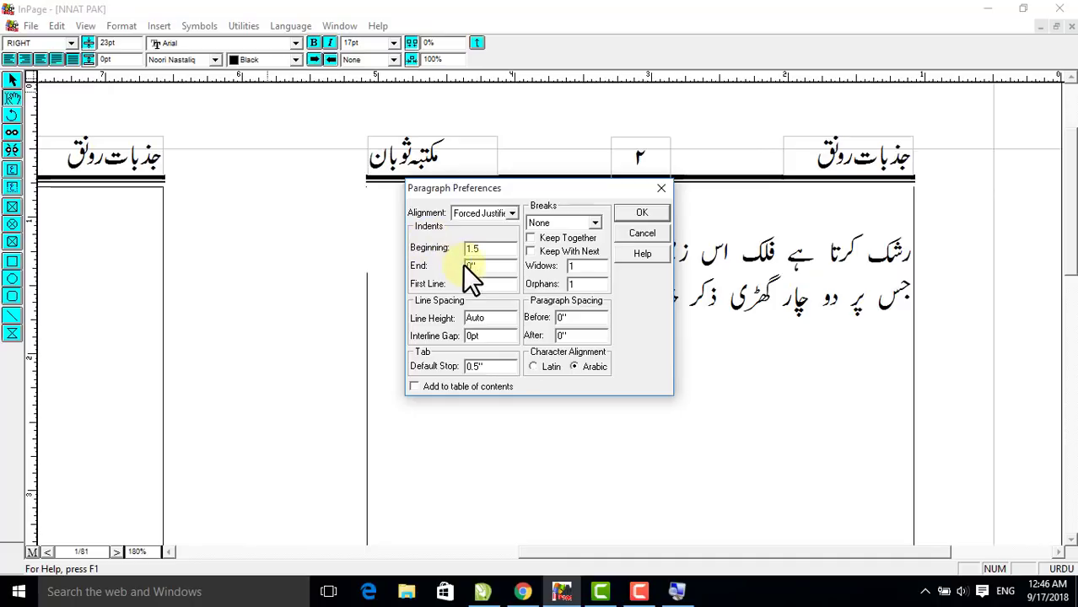
{"action": "key", "text": "Tab"}
{"action": "key", "text": "Tab"}
{"action": "key", "text": "Tab"}
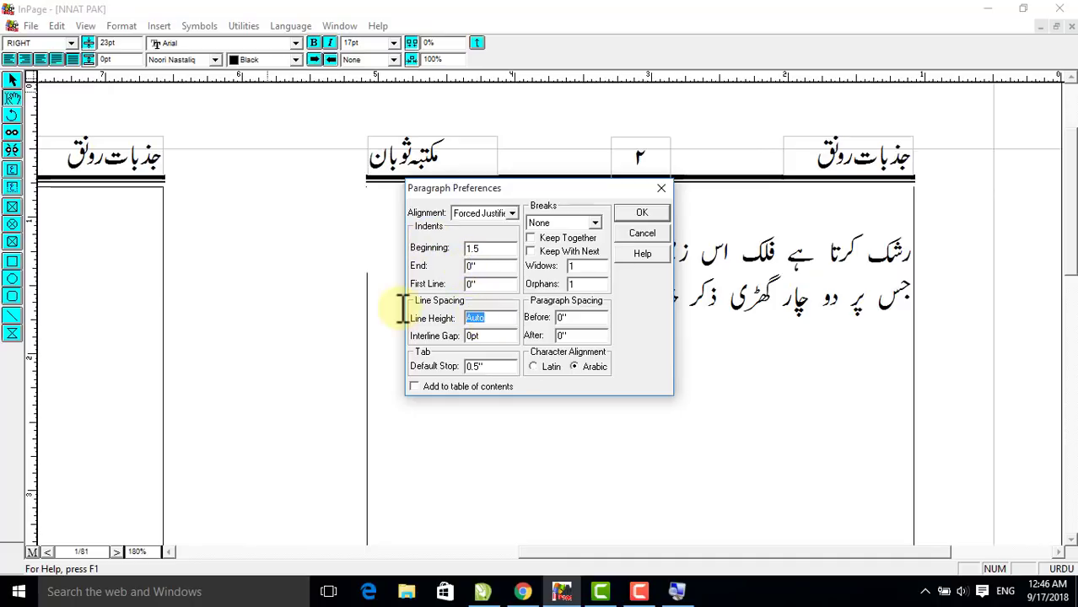
{"action": "type", "text": "23"}
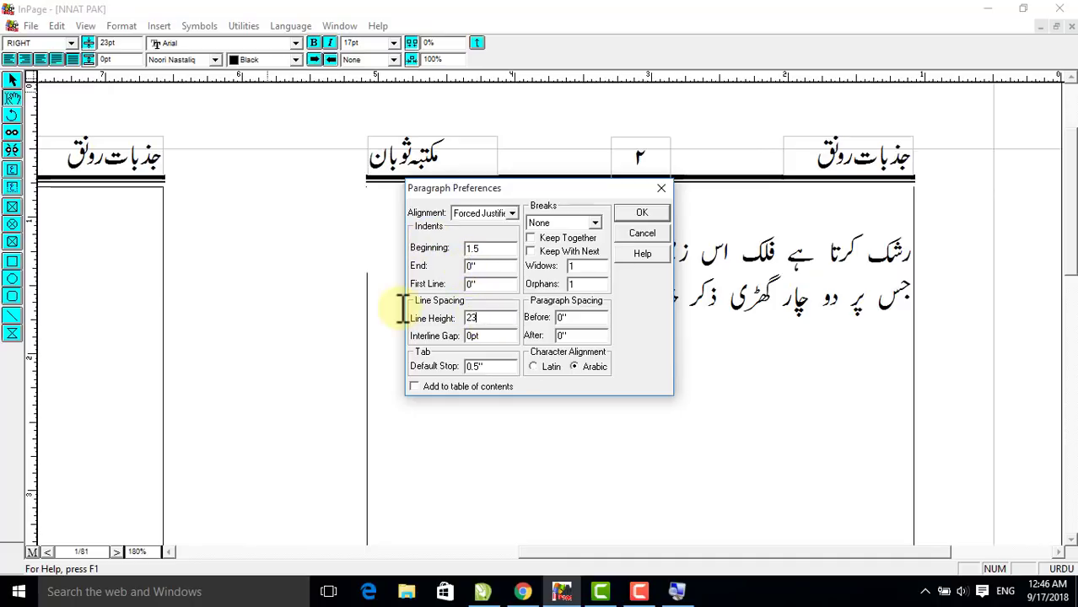
{"action": "left_click", "coordinate": [639, 214]}
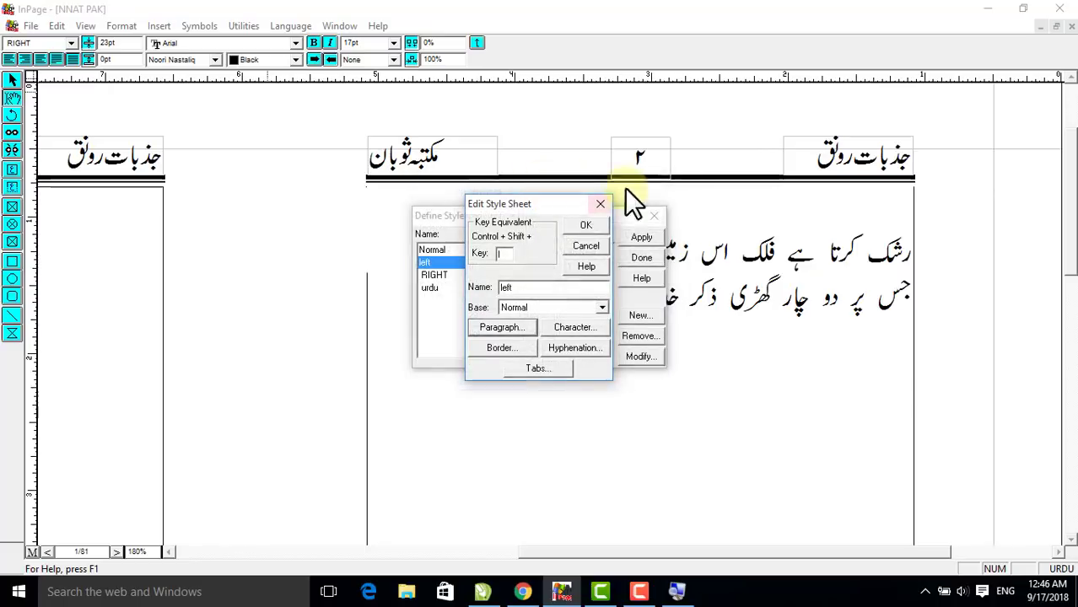
{"action": "left_click", "coordinate": [586, 225]}
{"action": "left_click", "coordinate": [639, 259]}
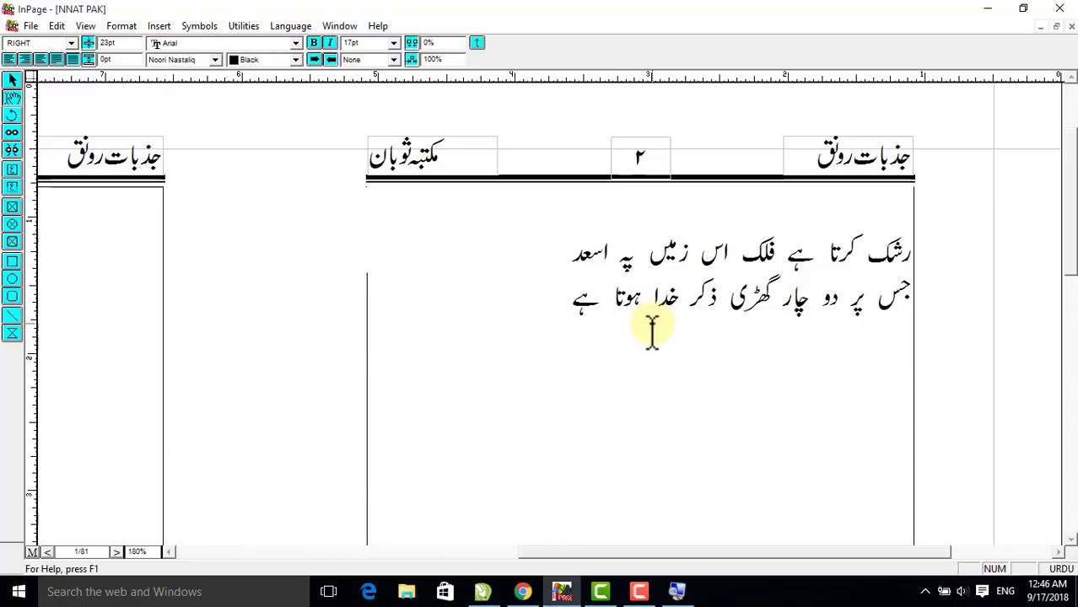
Apply the left style to the new paragraph and enter the verse line "رشک کرتا ہے فلک اس زمیں پہ اسعد"
{"action": "key", "text": "F3"}
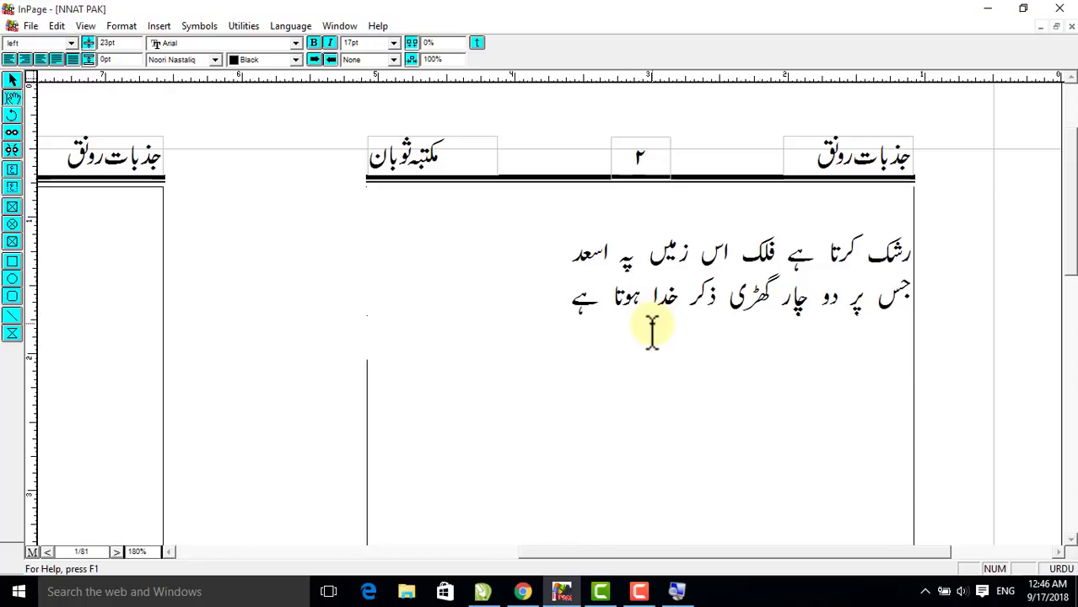
{"action": "type", "text": "رشک کرتا"}
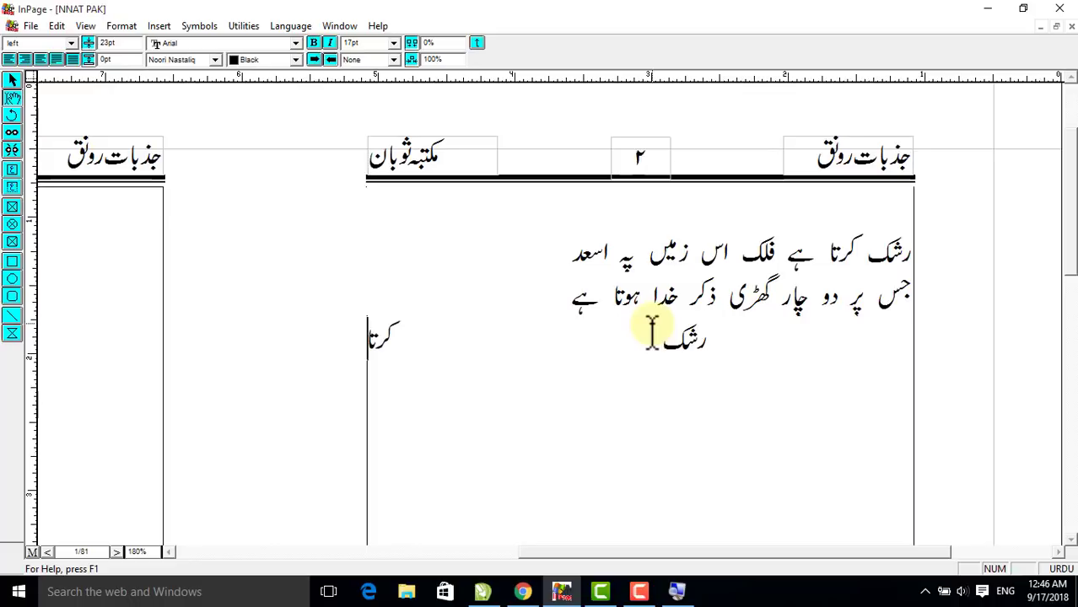
{"action": "type", "text": " ہے فلک"}
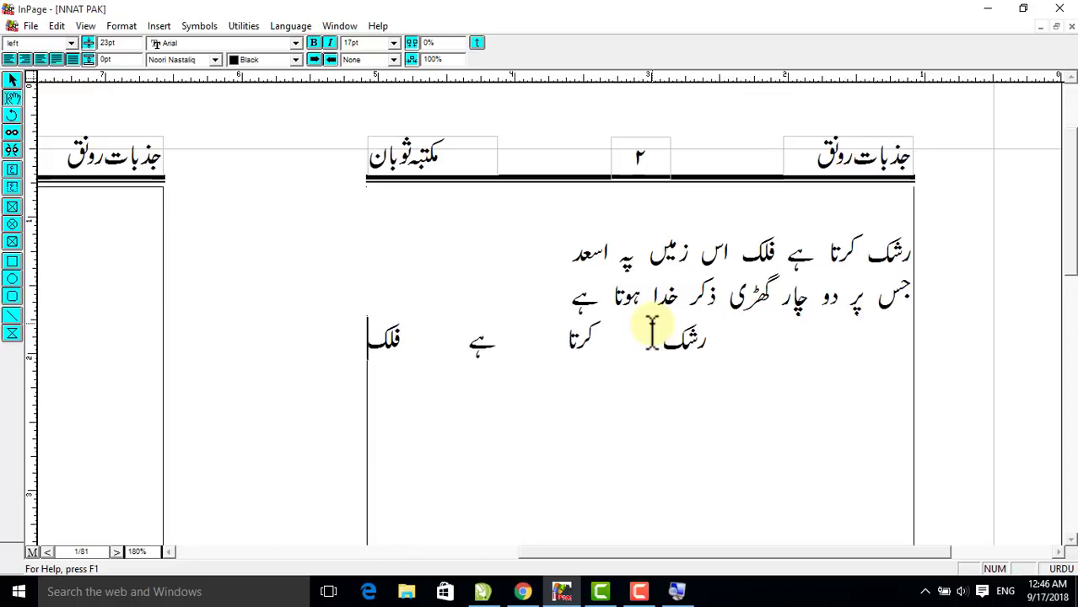
{"action": "type", "text": " اس زمیں پہ"}
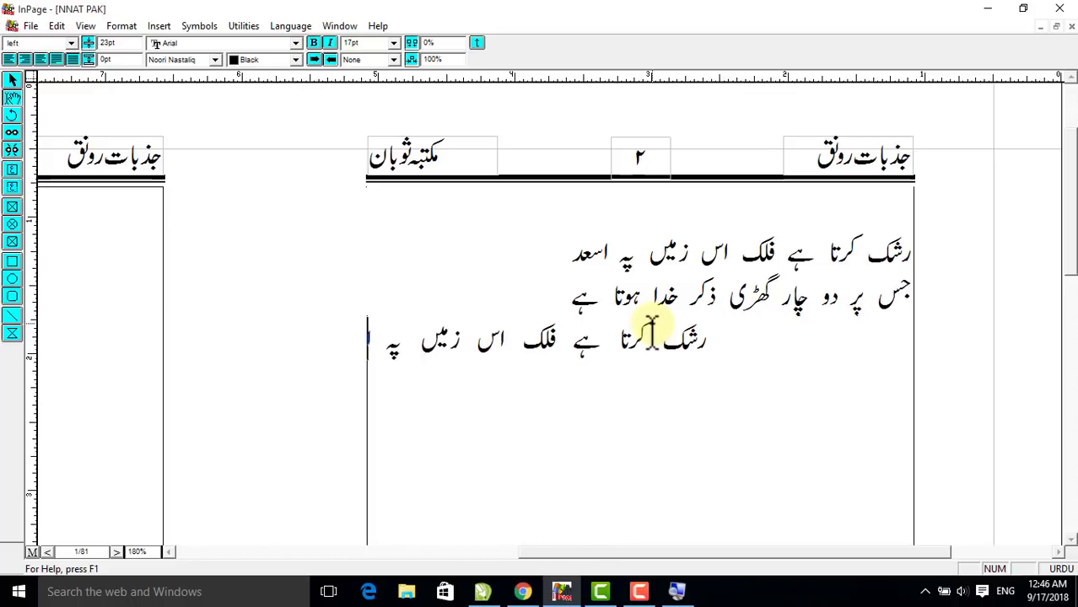
{"action": "type", "text": " اسعد"}
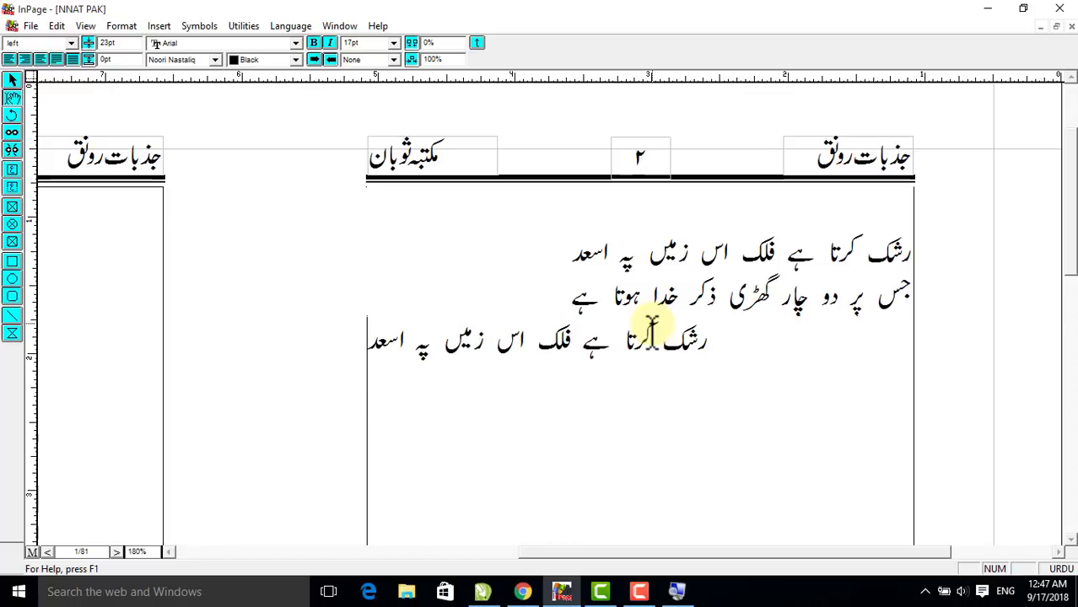
Add the verse line "جس پر دو چار گھڑی ذکر خدا ہوتا ہے" as a new paragraph in the left style
{"action": "key", "text": "Return"}
{"action": "type", "text": "جس پر دو"}
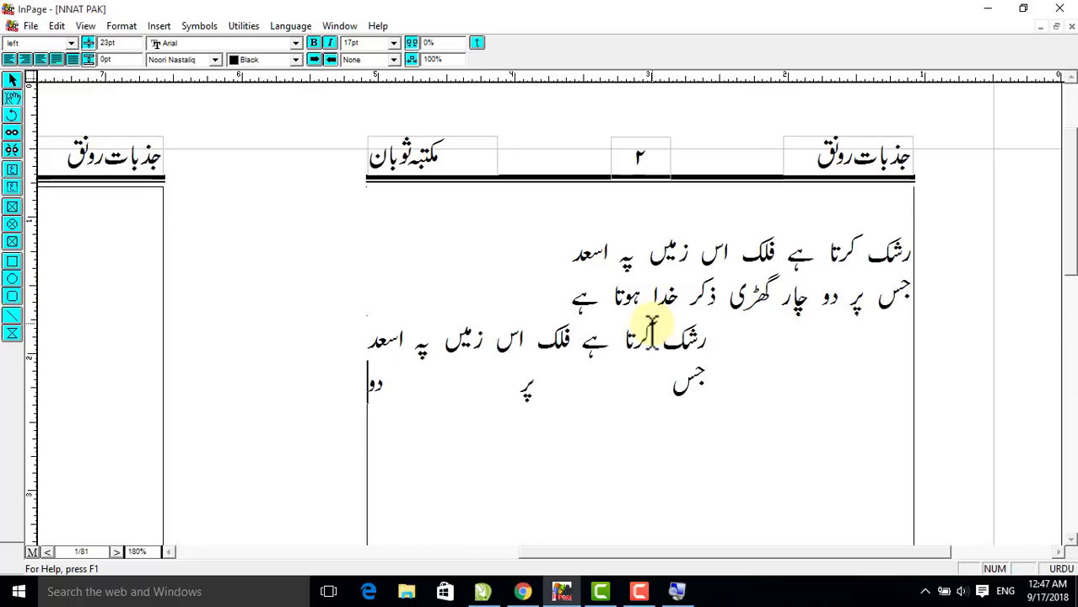
{"action": "type", "text": " چار گھڑی ذک"}
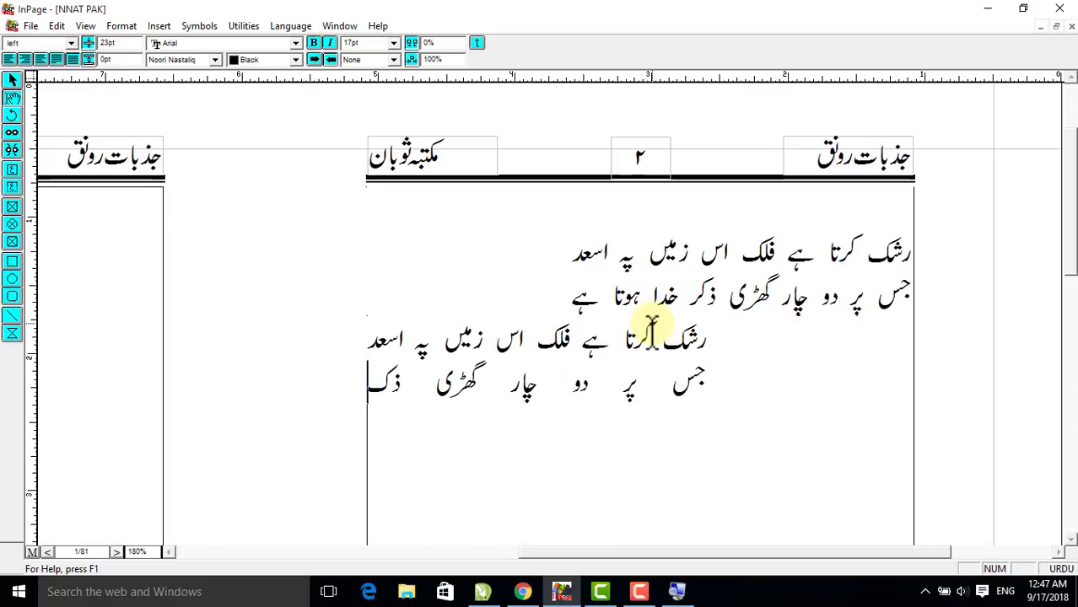
{"action": "type", "text": "ر خدا ہوتا ہے"}
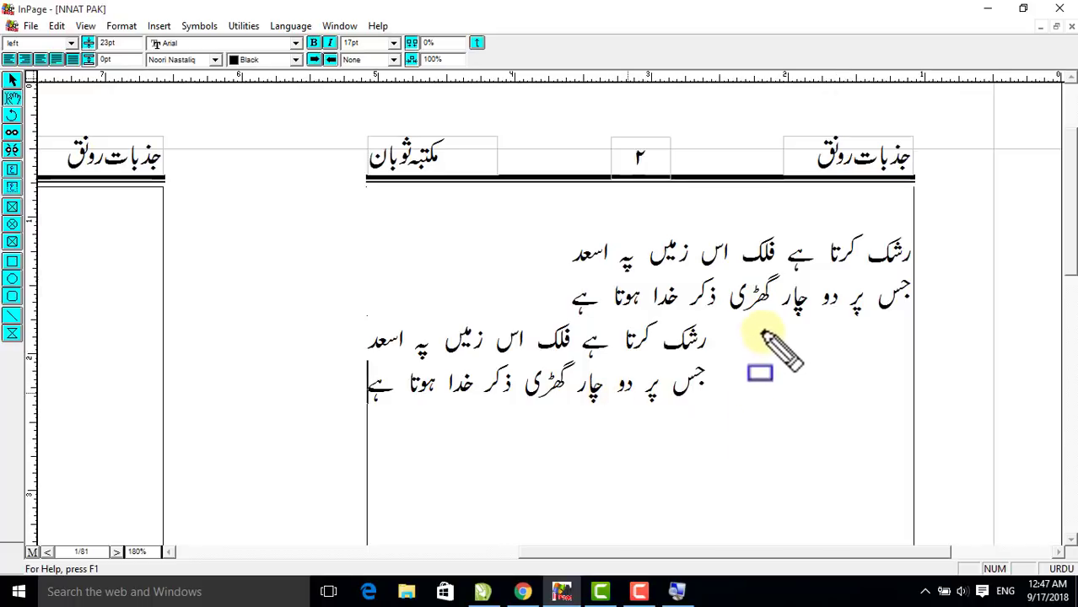
{"action": "mouse_move", "coordinate": [718, 342]}
{"action": "left_mouse_down"}
{"action": "mouse_move", "coordinate": [843, 390]}
{"action": "mouse_move", "coordinate": [906, 389]}
{"action": "left_mouse_up"}
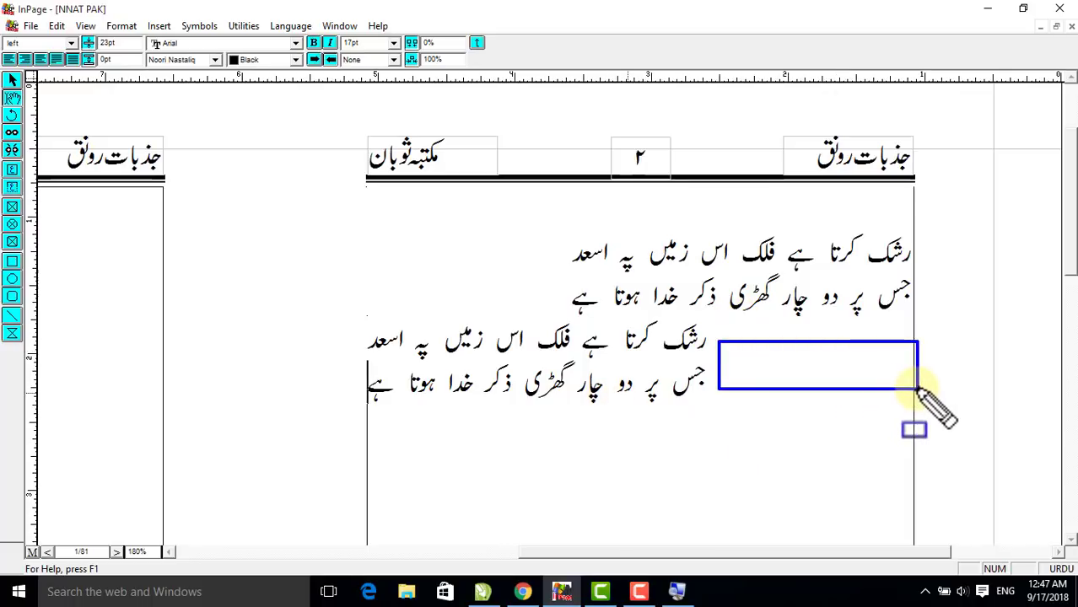
{"action": "left_click_drag", "start_coordinate": [391, 246], "coordinate": [550, 305]}
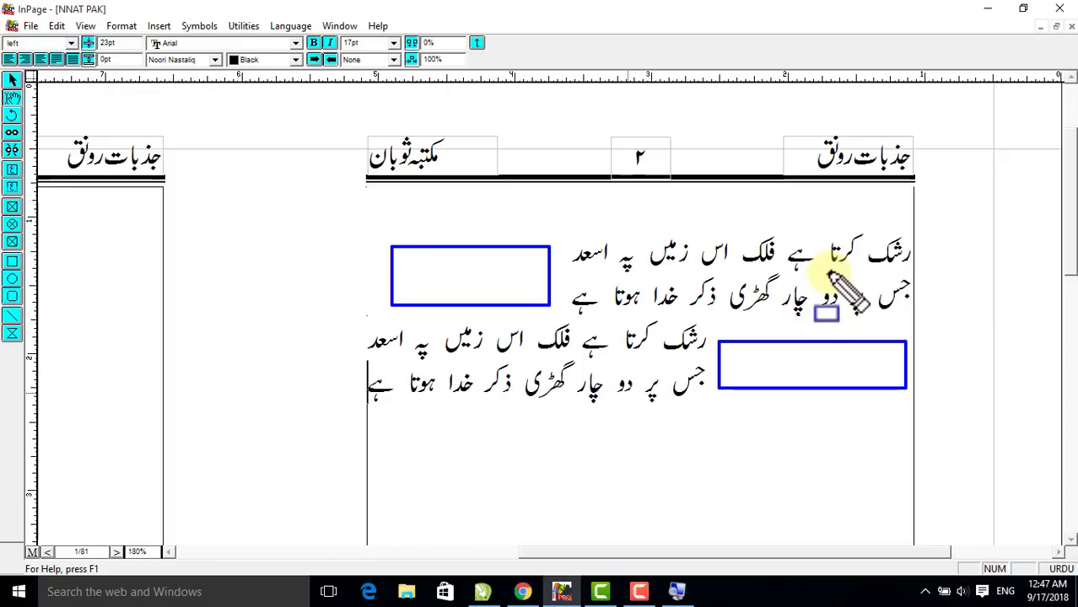
{"action": "key", "text": "Escape"}
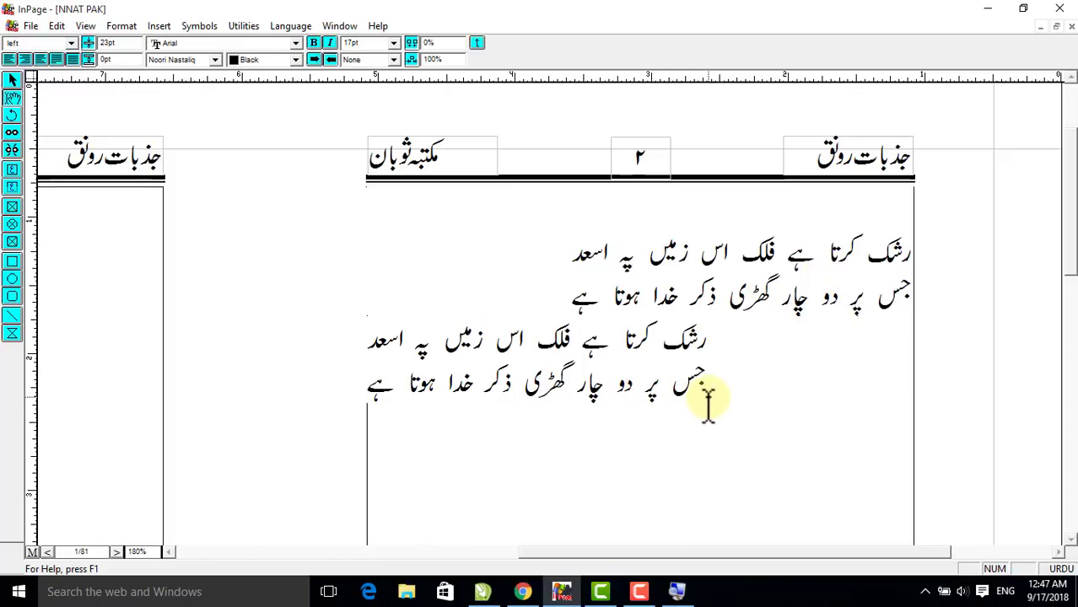
Examine the centred four-line verse layout in the JAZBAT-E-RAUNAQ document, then return to the NNAT PAK document
{"action": "key", "text": "ctrl+0"}
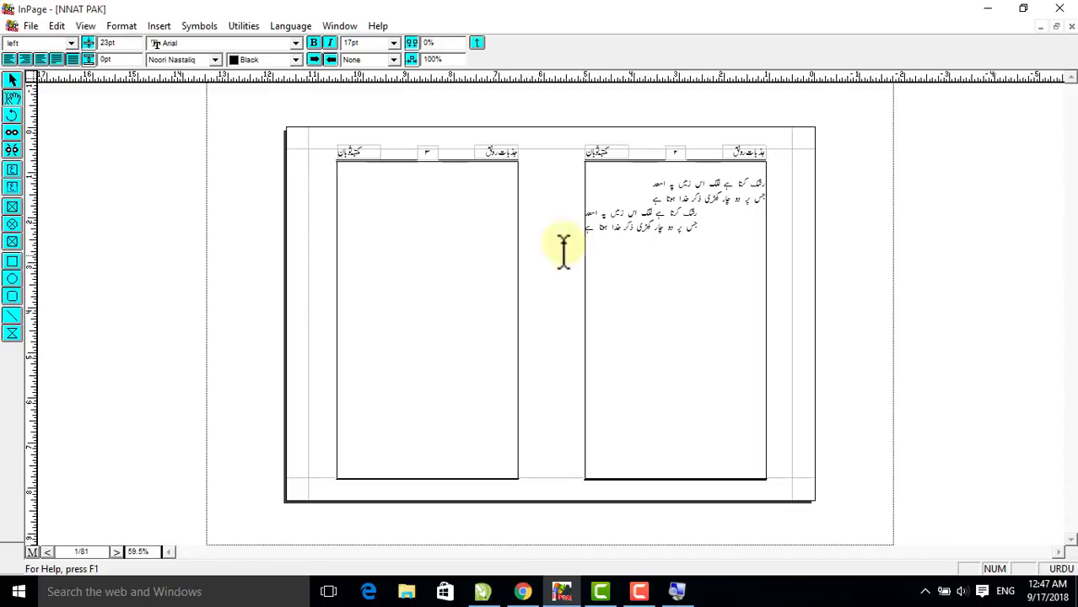
{"action": "left_click", "coordinate": [341, 26]}
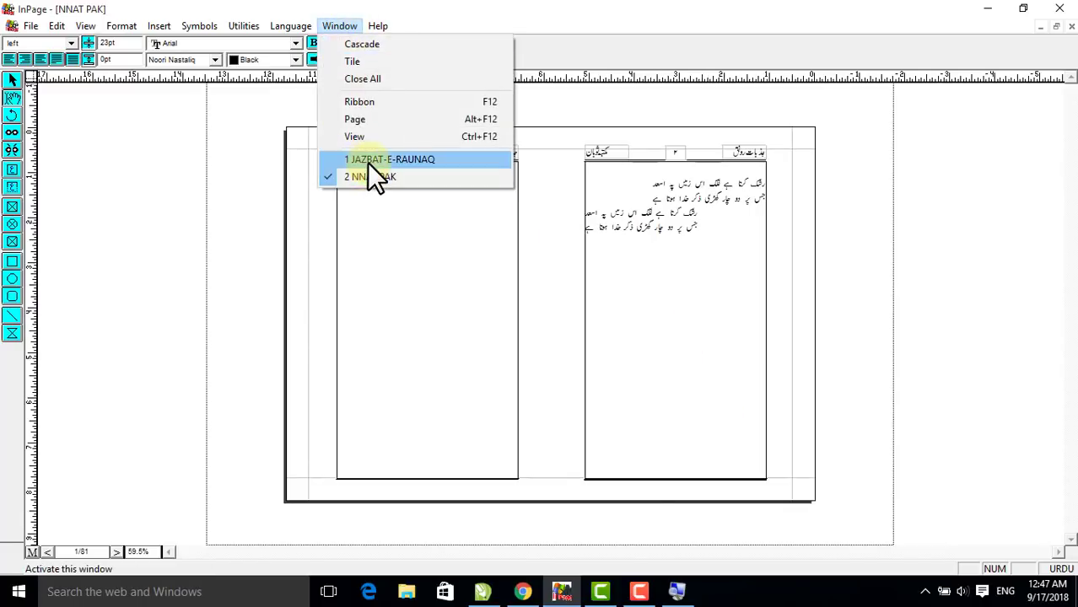
{"action": "left_click", "coordinate": [367, 162]}
{"action": "right_click", "coordinate": [442, 391]}
{"action": "right_click", "coordinate": [410, 409]}
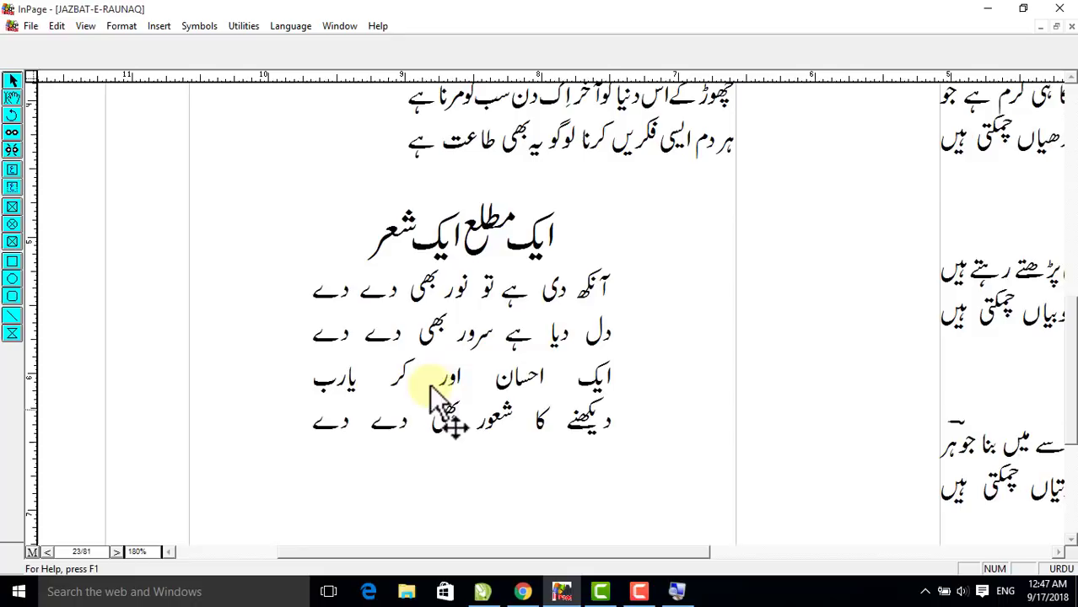
{"action": "left_click", "coordinate": [447, 346]}
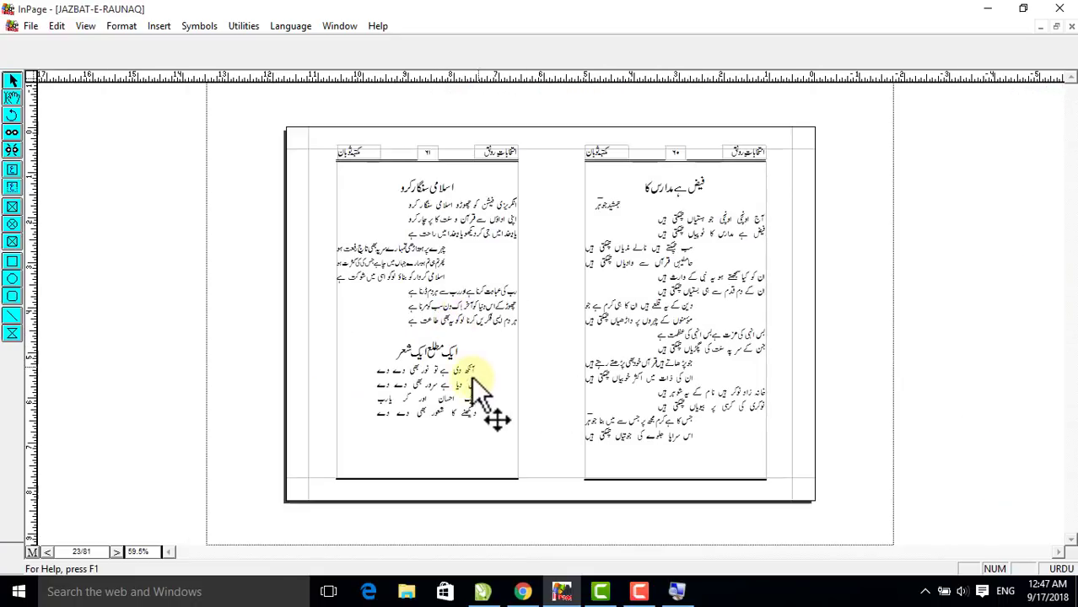
{"action": "left_click", "coordinate": [340, 25]}
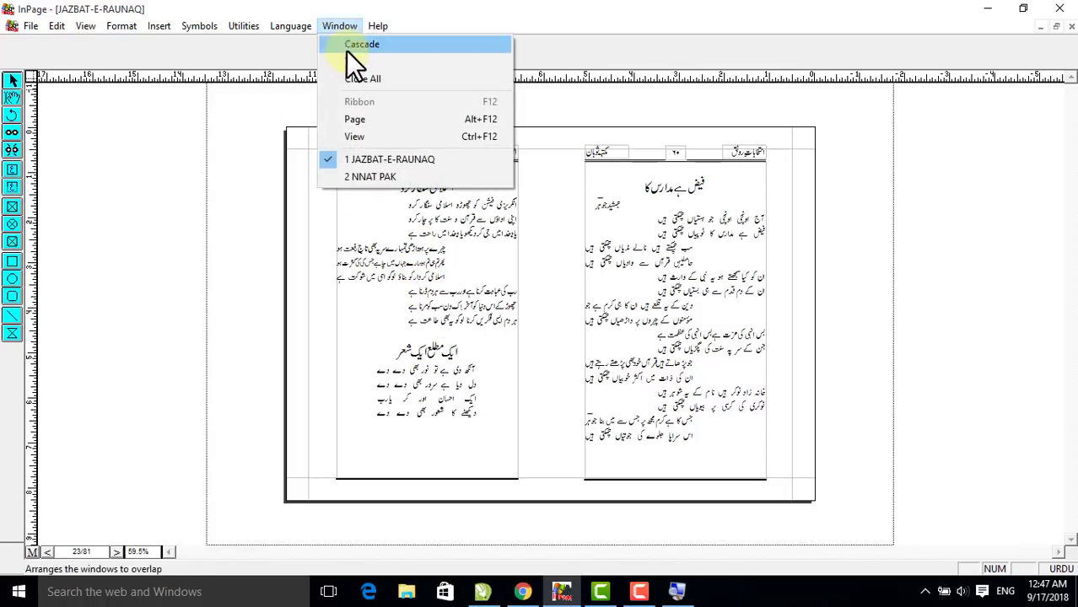
{"action": "left_click", "coordinate": [371, 178]}
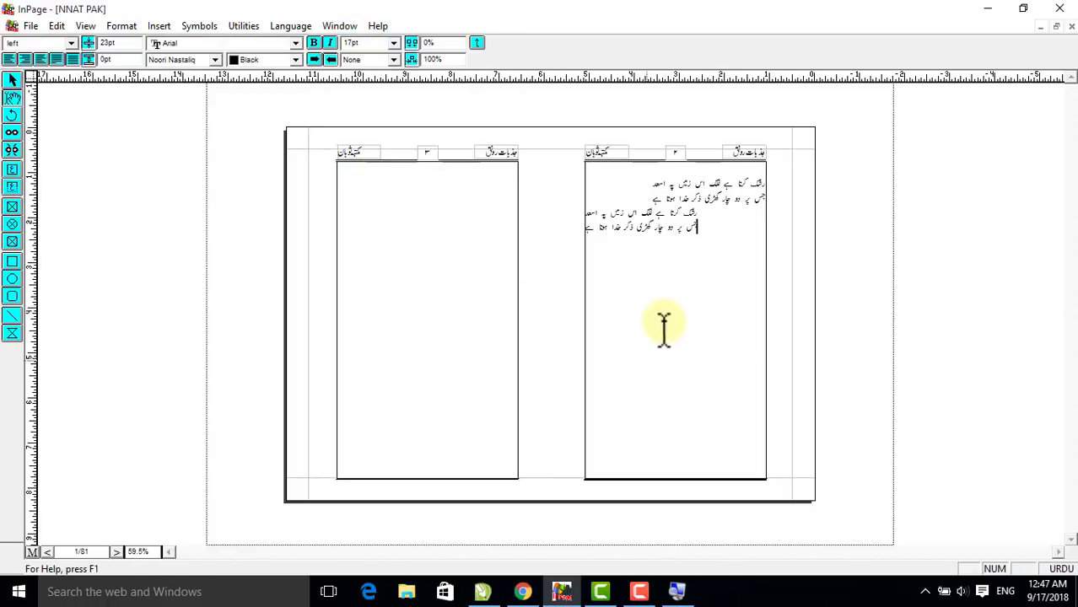
Start two new paragraphs below the left-styled verse lines
{"action": "left_click", "coordinate": [667, 234], "text": "ctrl"}
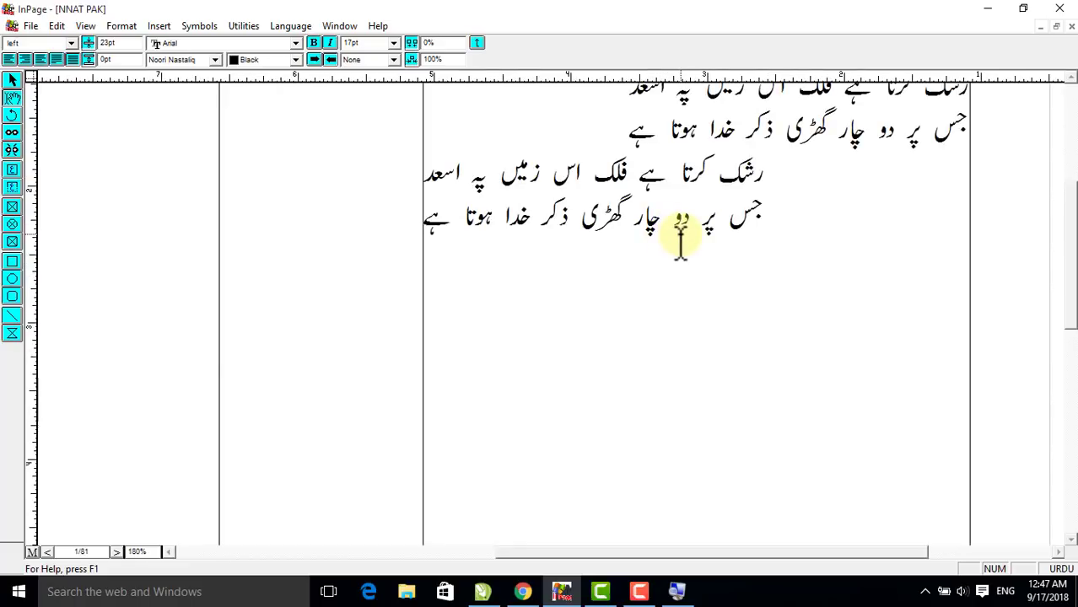
{"action": "key", "text": "Return"}
{"action": "key", "text": "Return"}
Create a new style sheet named center and assign it the key equivalent Control + Shift + c
{"action": "key", "text": "F12"}
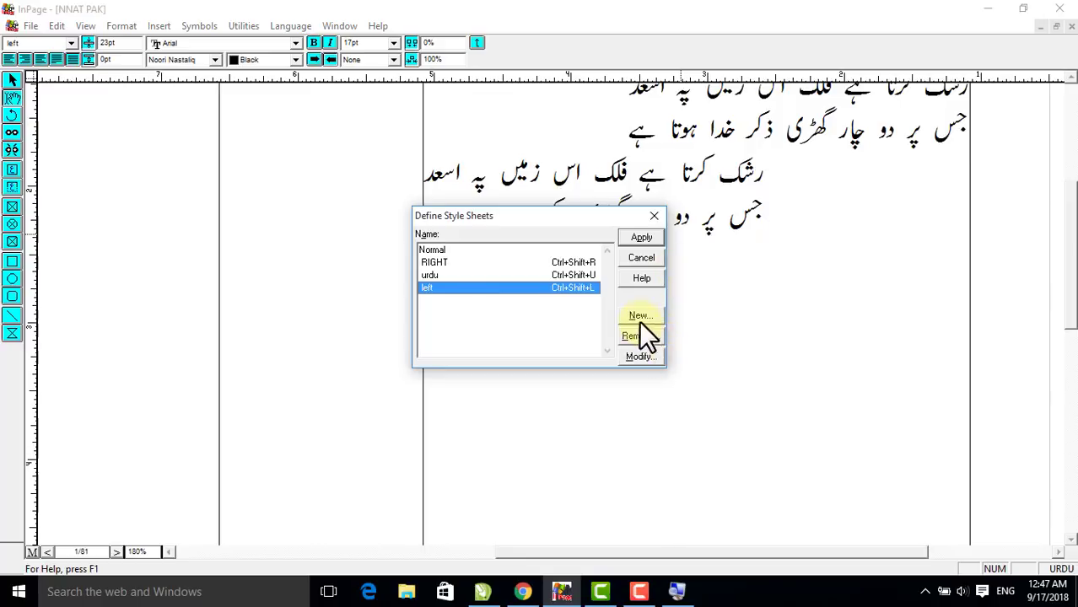
{"action": "left_click", "coordinate": [640, 317]}
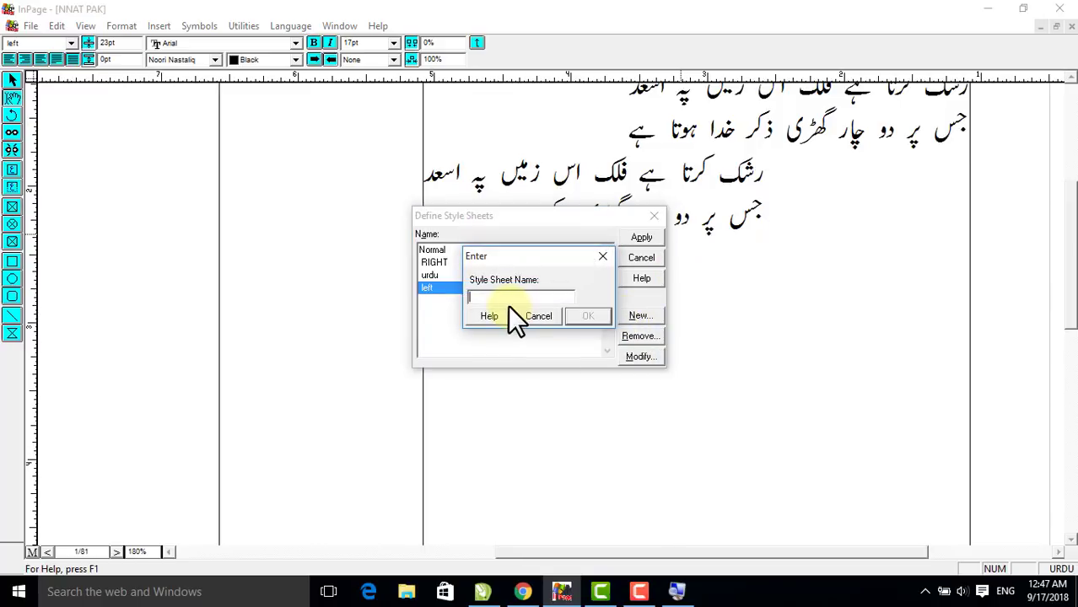
{"action": "type", "text": "c"}
{"action": "left_click", "coordinate": [586, 317]}
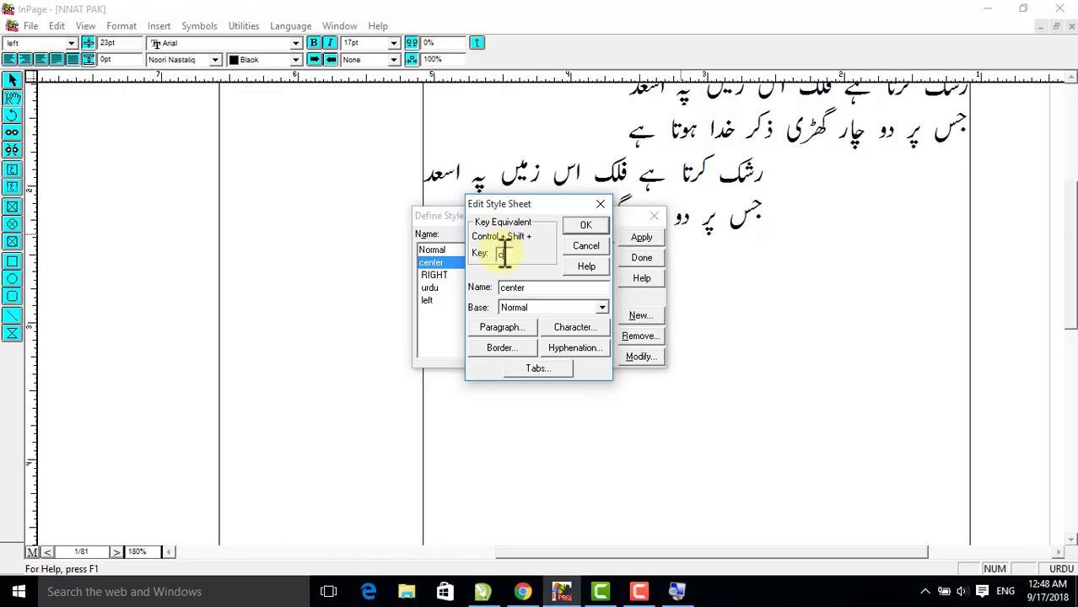
Set the center style sheet's character size to 17
{"action": "left_click", "coordinate": [571, 330]}
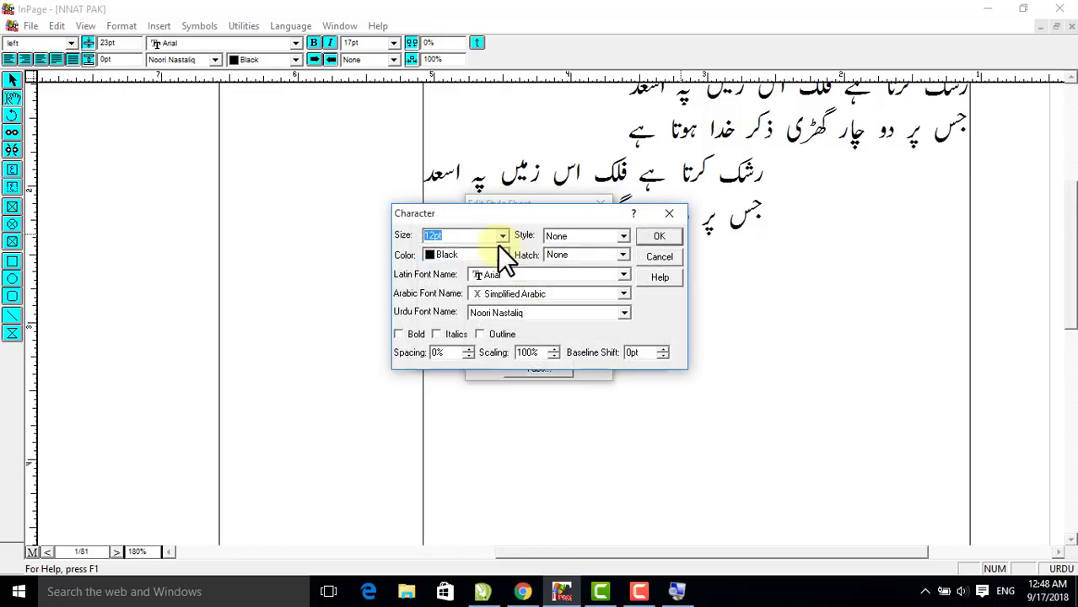
{"action": "type", "text": "17"}
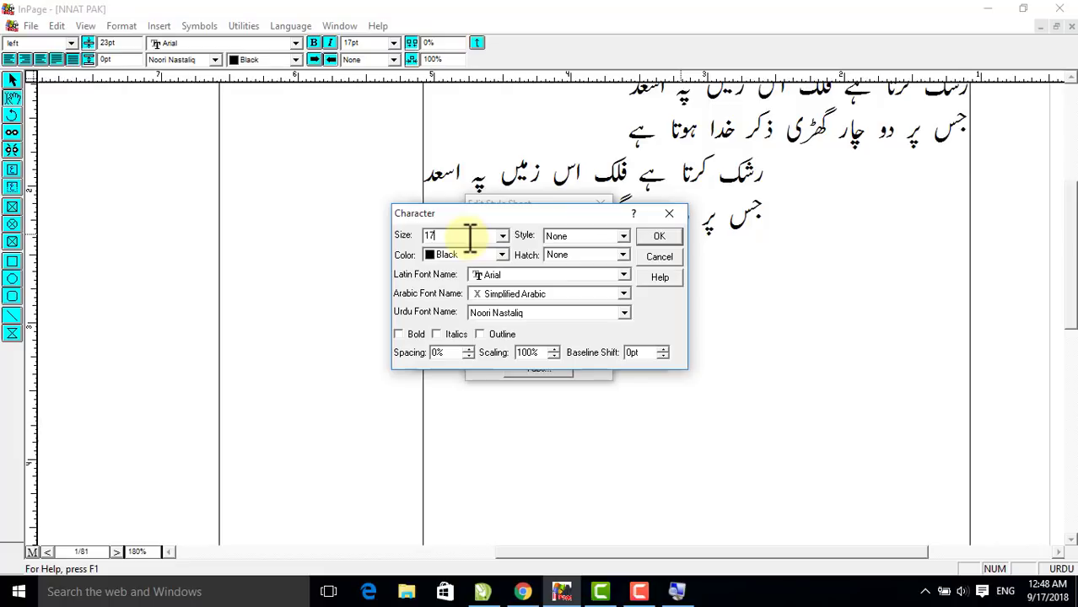
{"action": "left_click", "coordinate": [671, 237]}
Give the center style Forced Justified alignment with beginning and end indents of .75 each
{"action": "left_click", "coordinate": [499, 330]}
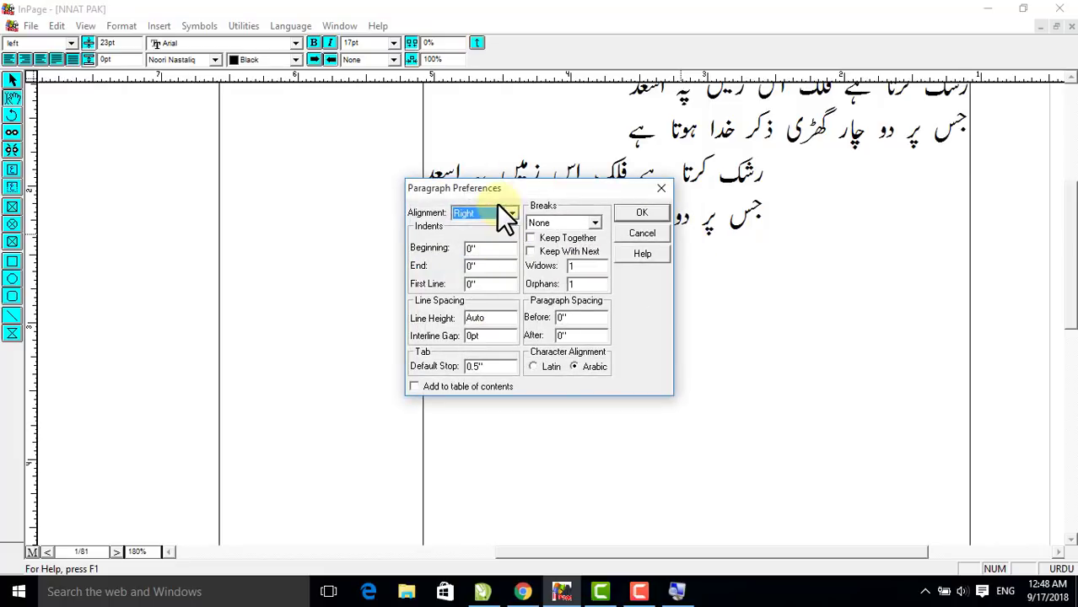
{"action": "left_click", "coordinate": [504, 216]}
{"action": "left_click", "coordinate": [480, 264]}
{"action": "double_click", "coordinate": [487, 250]}
{"action": "type", "text": ".75"}
{"action": "key", "text": "Tab"}
{"action": "type", "text": ".75"}
Set the center style's line height to 23 and save the style sheet
{"action": "left_click_drag", "start_coordinate": [504, 320], "coordinate": [393, 321]}
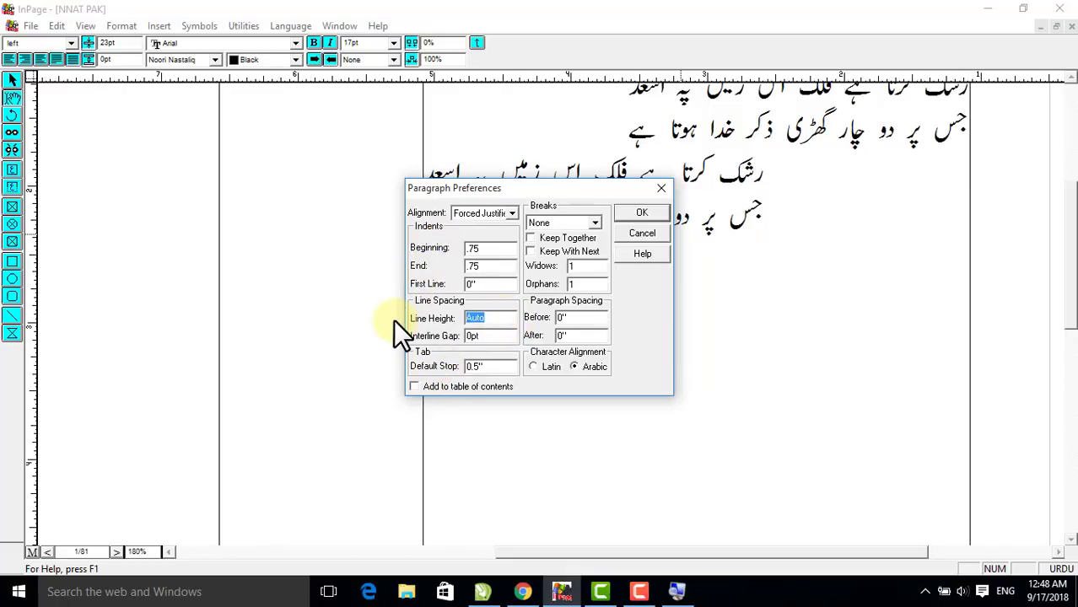
{"action": "type", "text": "23"}
{"action": "left_click", "coordinate": [640, 212]}
{"action": "left_click", "coordinate": [571, 225]}
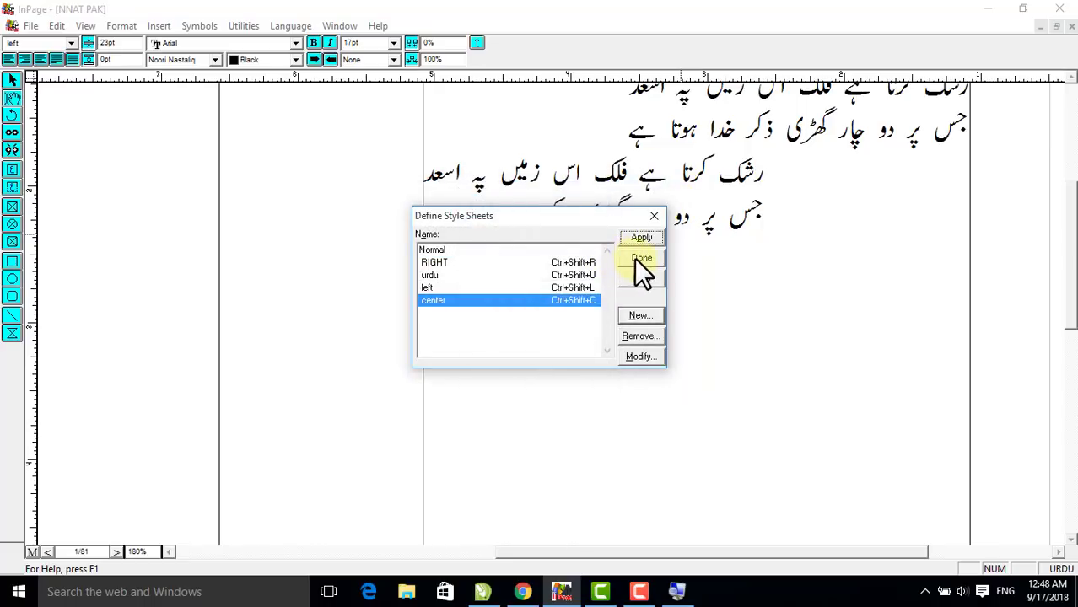
{"action": "left_click", "coordinate": [634, 258]}
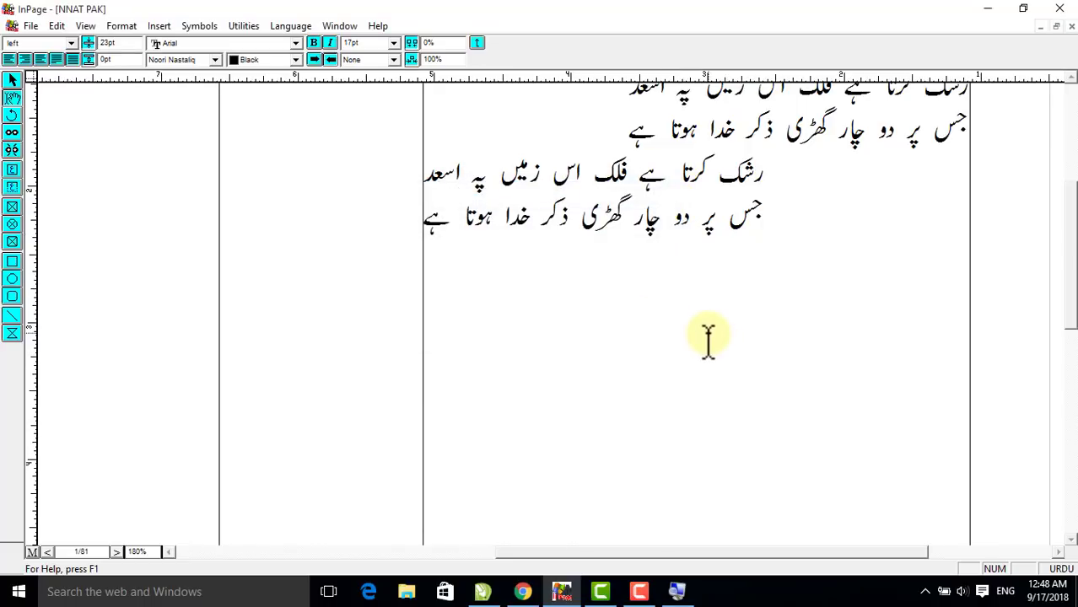
Apply the center style to the current paragraph and enter the verse line "رشک کرتا ہے فلک اس زمیں پہ اسعد"
{"action": "key", "text": "F3"}
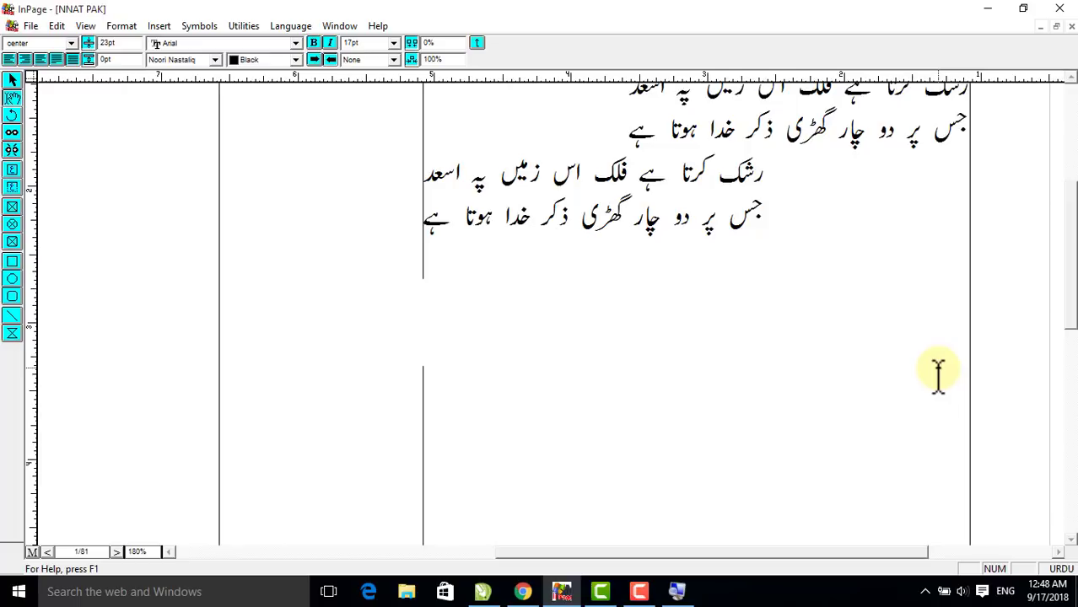
{"action": "type", "text": "رشک کرتا ہے"}
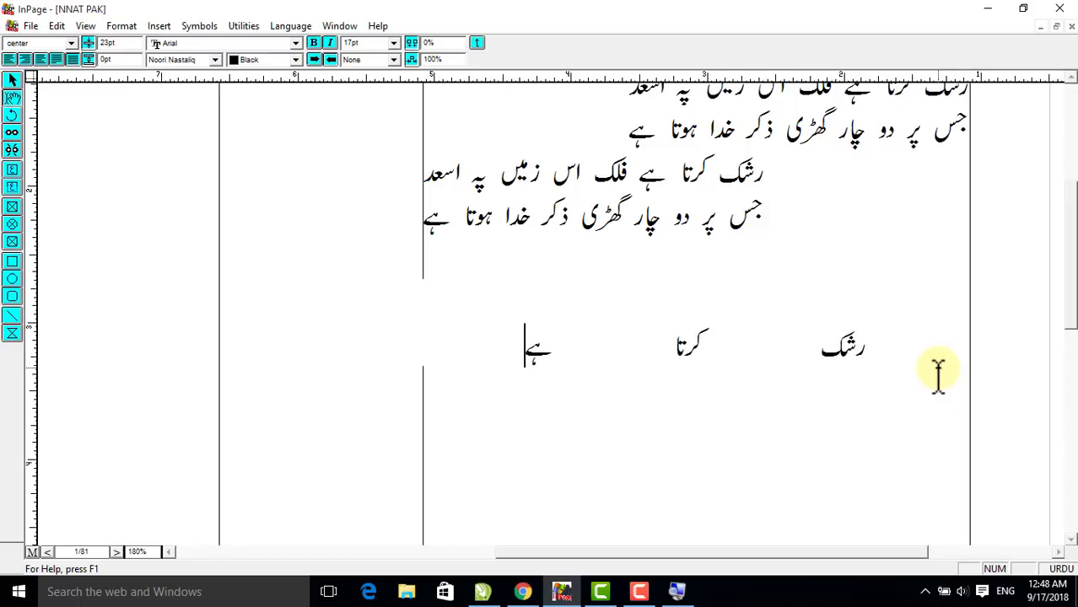
{"action": "type", "text": " فلک اس زمی"}
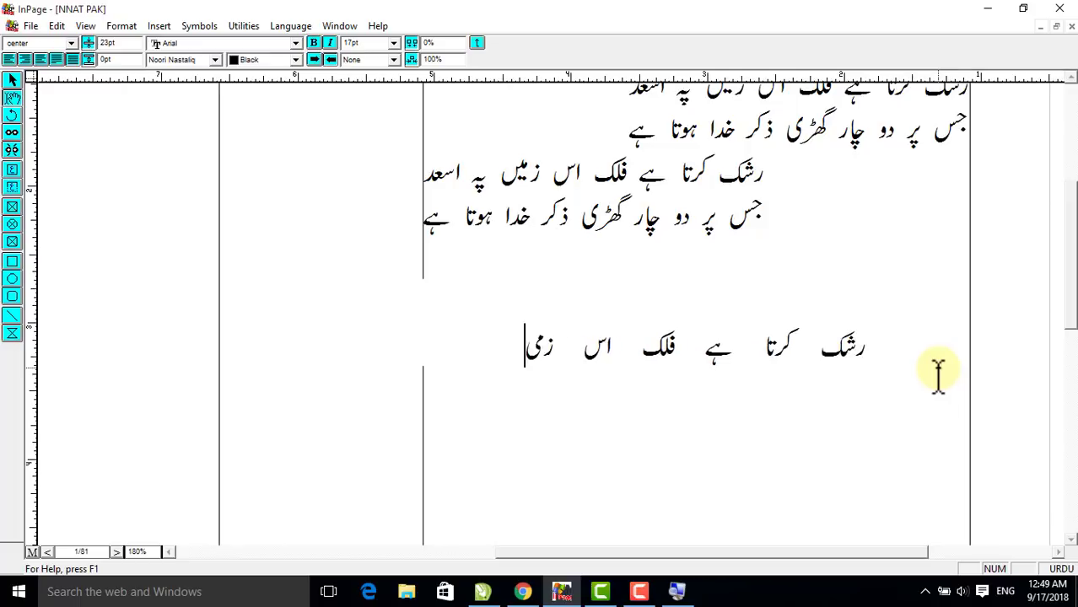
{"action": "type", "text": "ں پہ اسعد"}
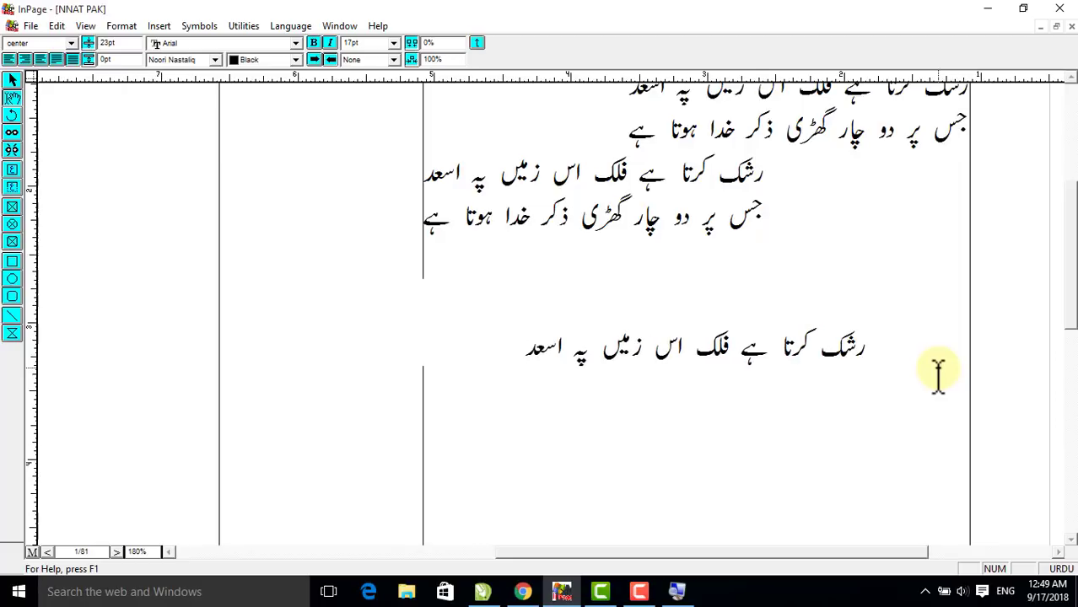
Add the verse line "جس پر دو چار گھڑی ذکر خدا ہوتا ہے" as a new paragraph in the center style
{"action": "key", "text": "Return"}
{"action": "type", "text": "جس پر دو چ"}
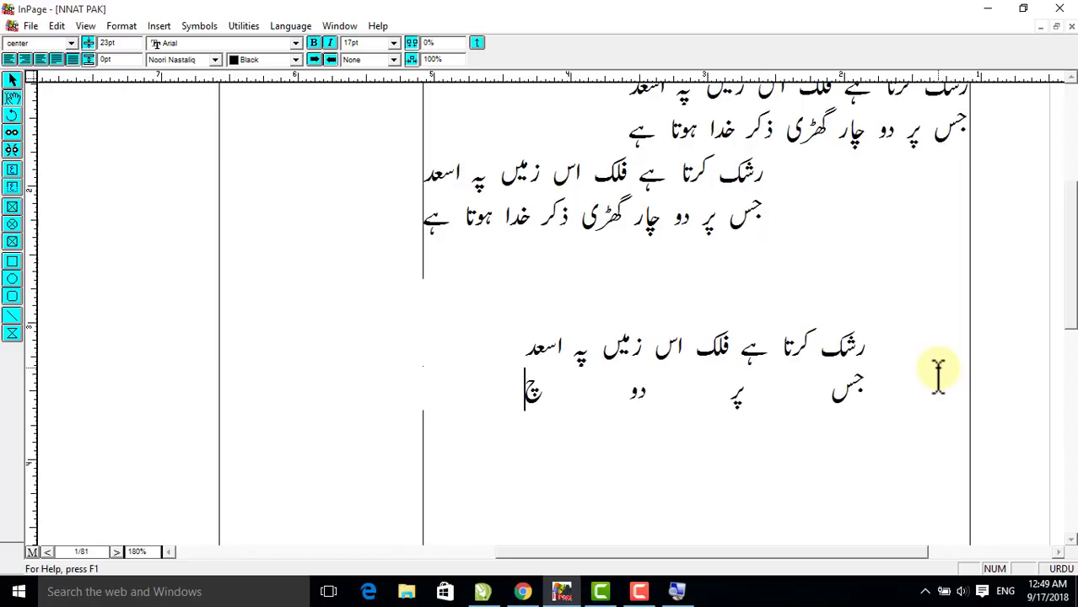
{"action": "type", "text": "ار گھڑ"}
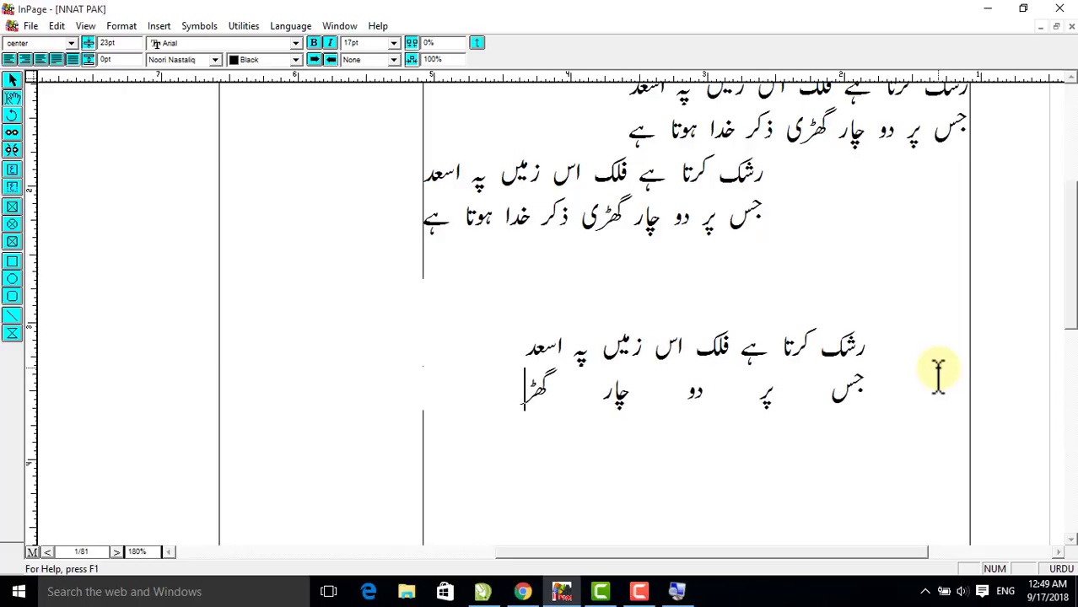
{"action": "type", "text": "ی ذکر خدا ہ"}
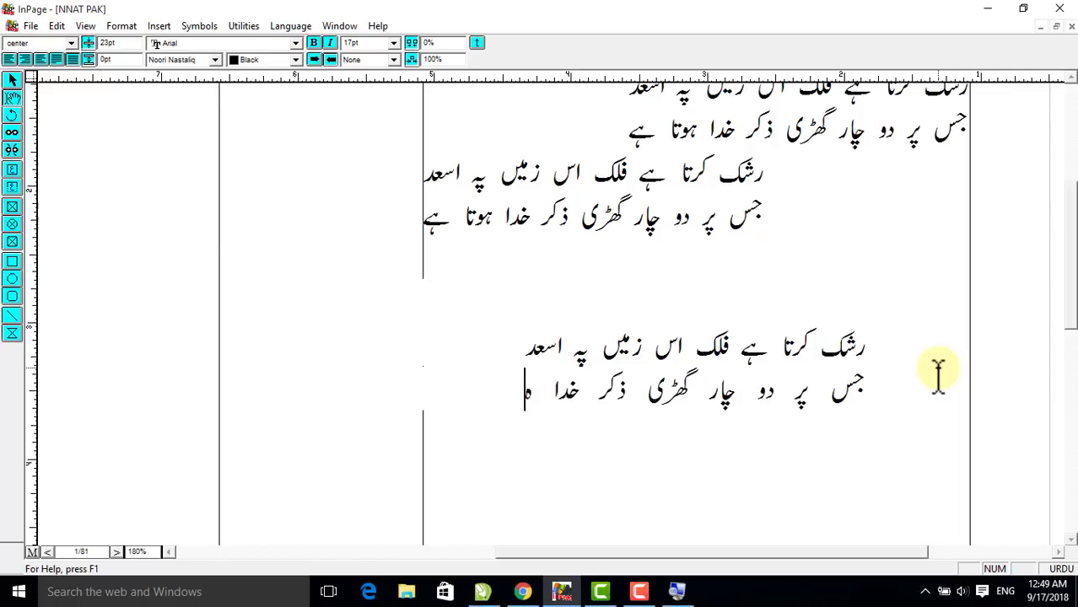
{"action": "type", "text": "وتا ہے"}
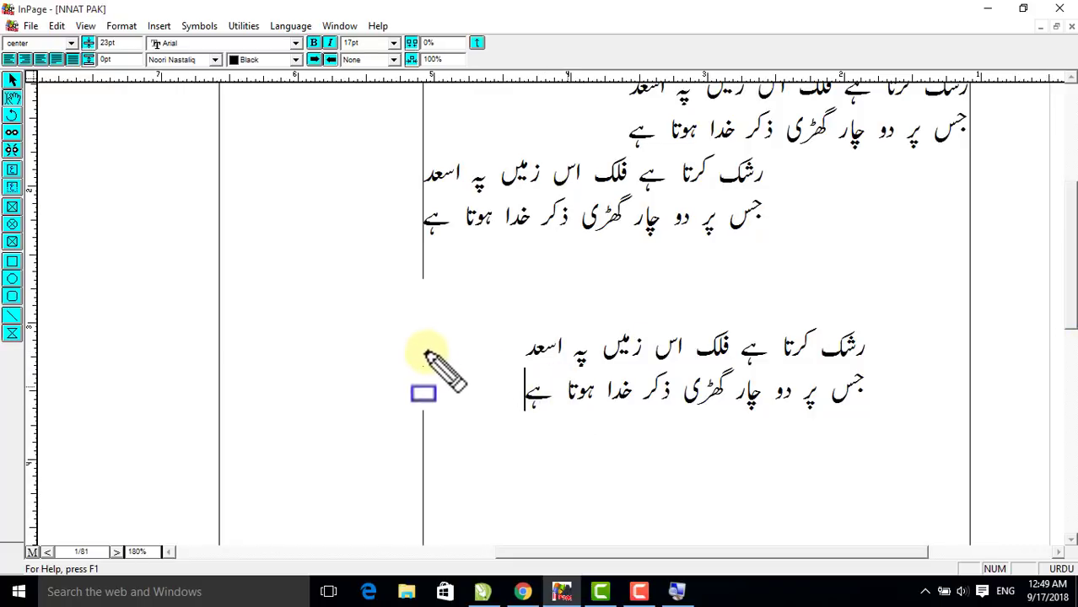
{"action": "left_click_drag", "start_coordinate": [425, 352], "coordinate": [524, 412]}
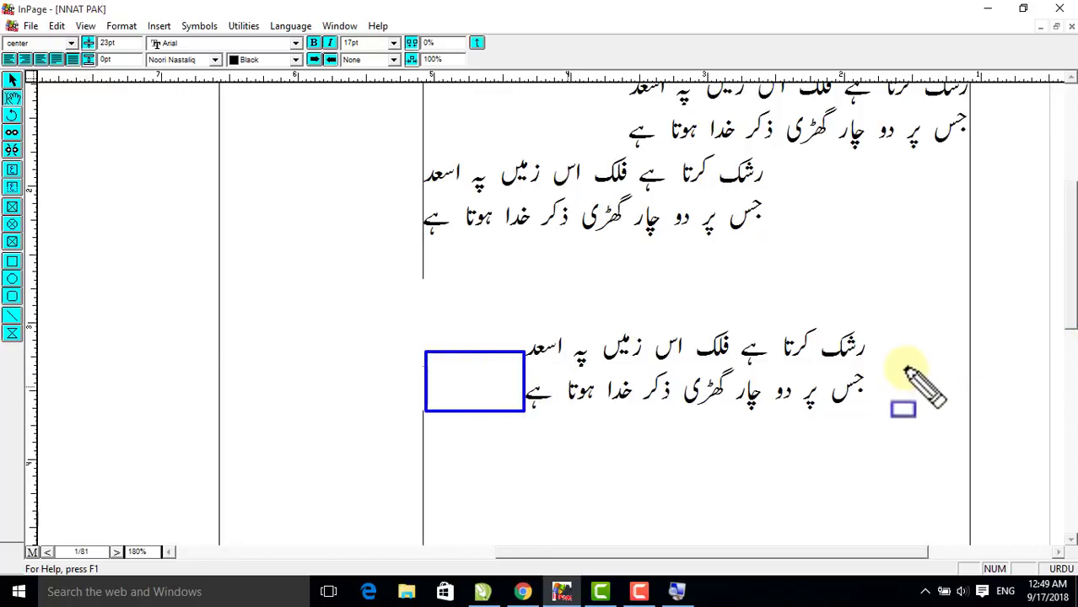
{"action": "left_click_drag", "start_coordinate": [868, 344], "coordinate": [970, 412]}
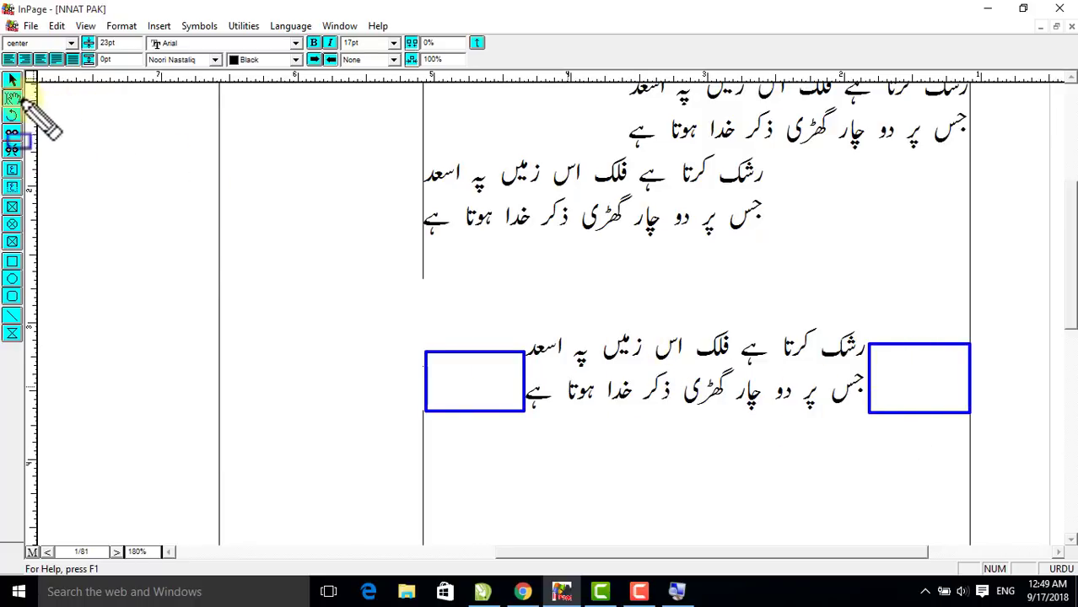
{"action": "left_click", "coordinate": [604, 318]}
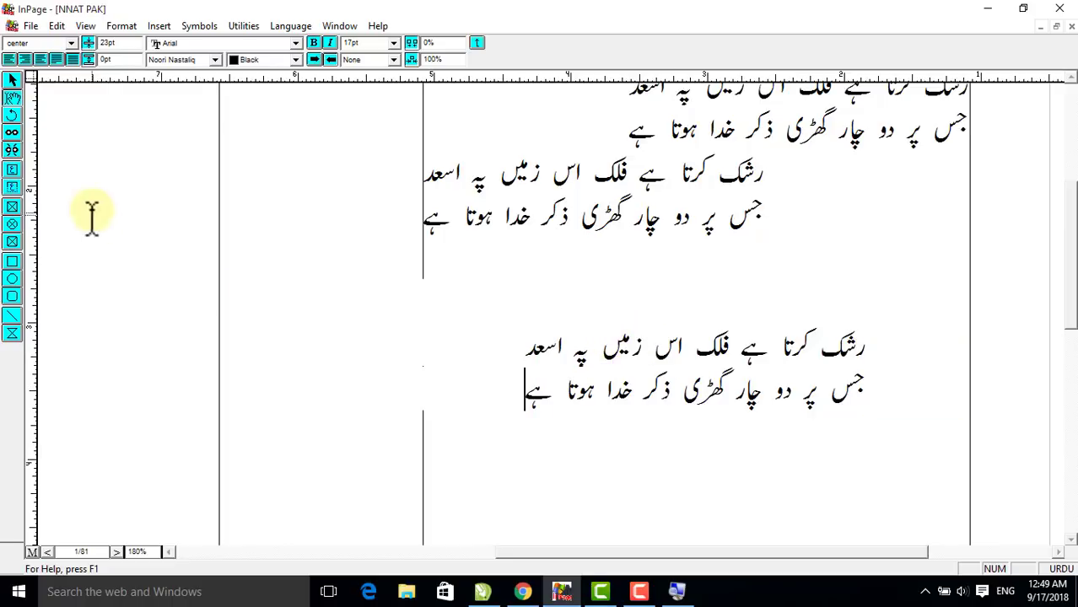
Try center and plain justified alignment on the two center-style verse lines, and restore their forced justification
{"action": "left_click_drag", "start_coordinate": [513, 389], "coordinate": [886, 368]}
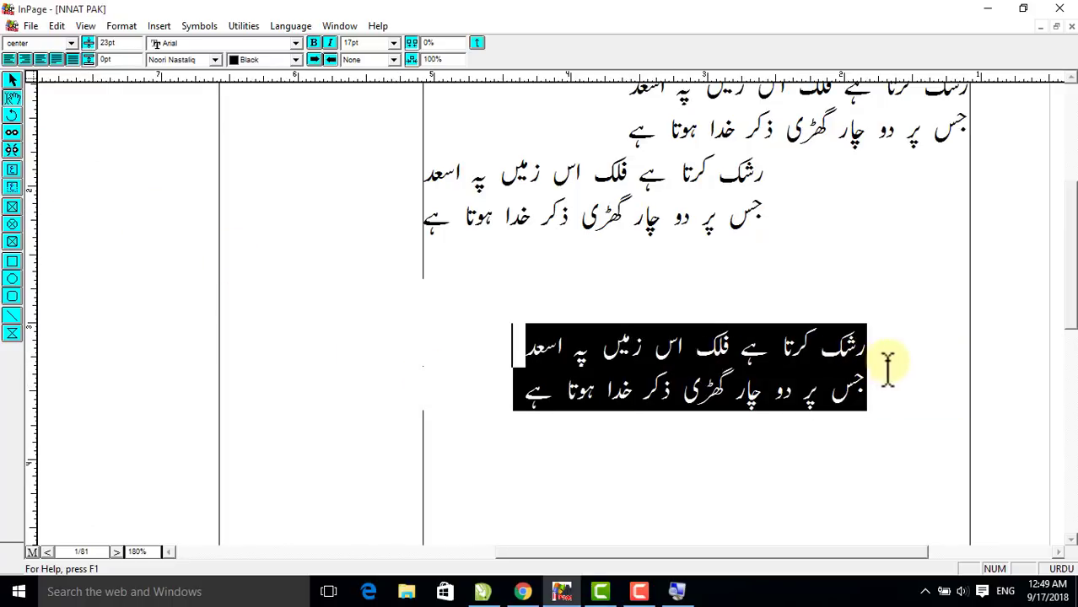
{"action": "left_click", "coordinate": [43, 57]}
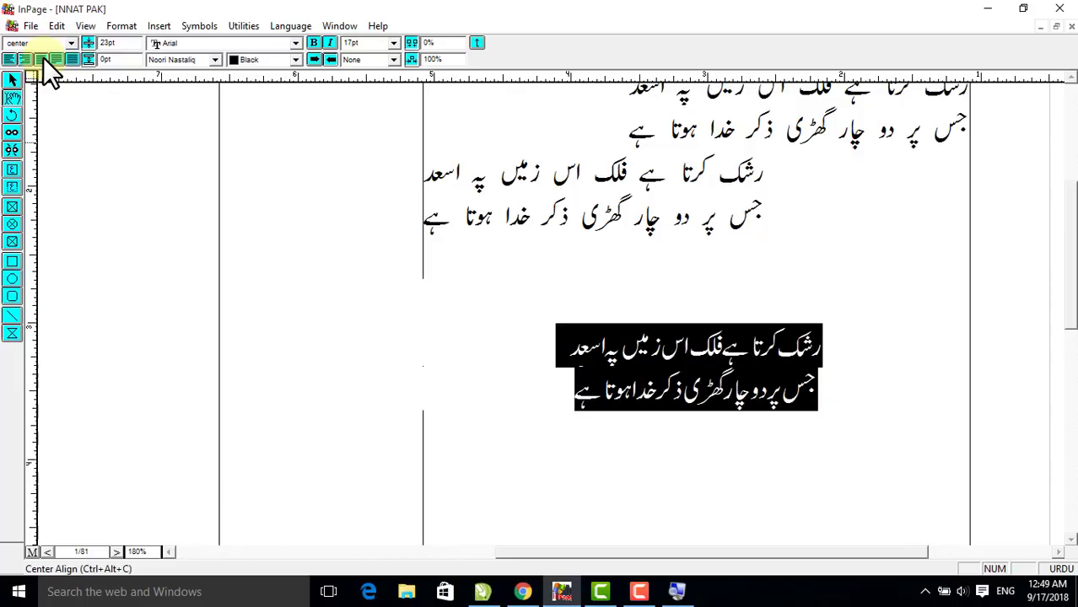
{"action": "left_click", "coordinate": [57, 60]}
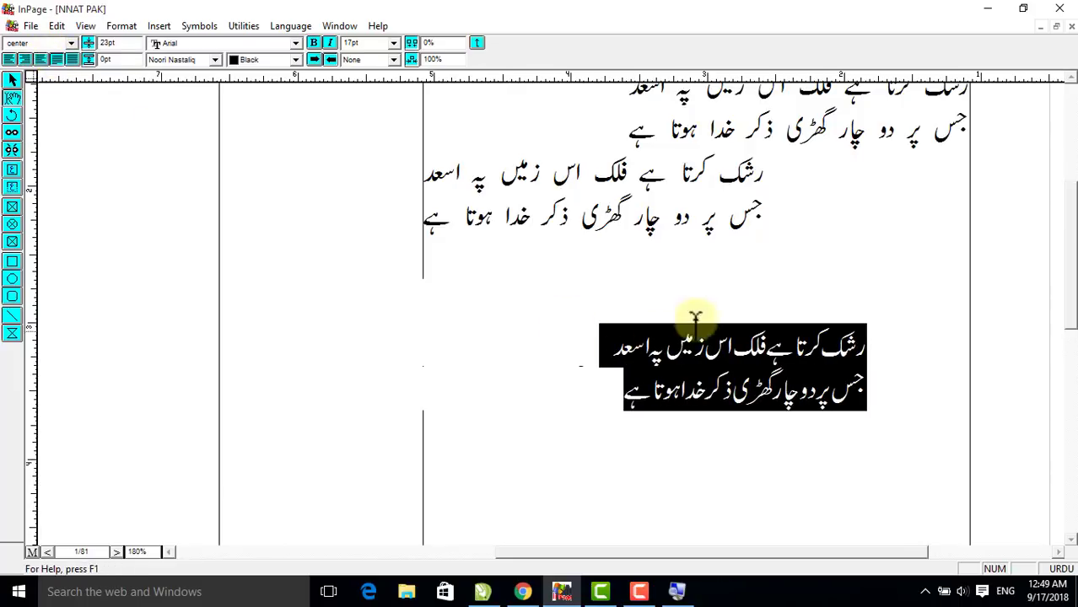
{"action": "left_click", "coordinate": [73, 59]}
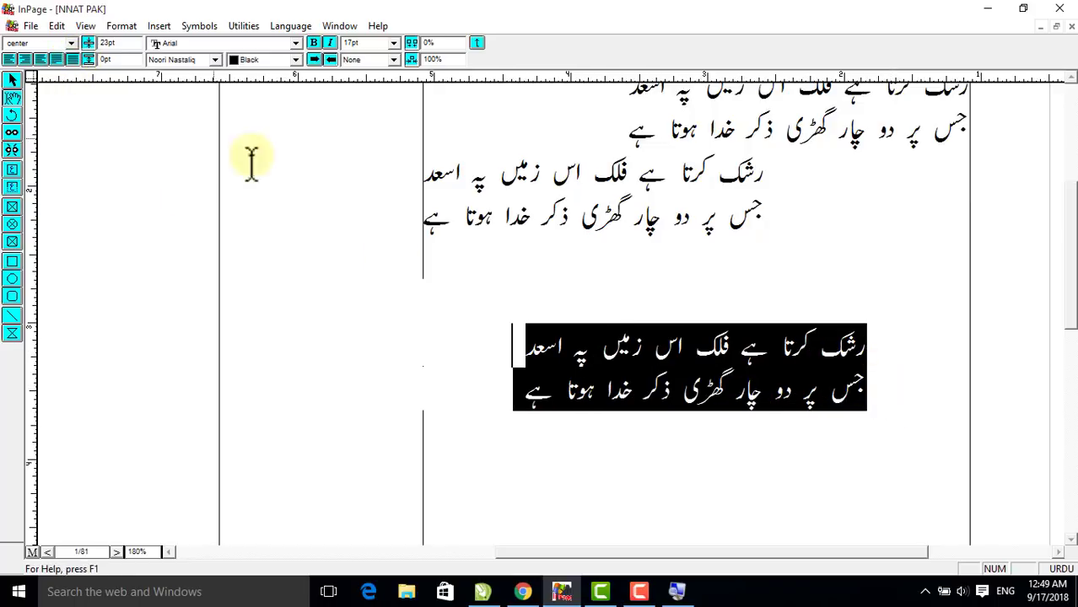
{"action": "left_click", "coordinate": [523, 392]}
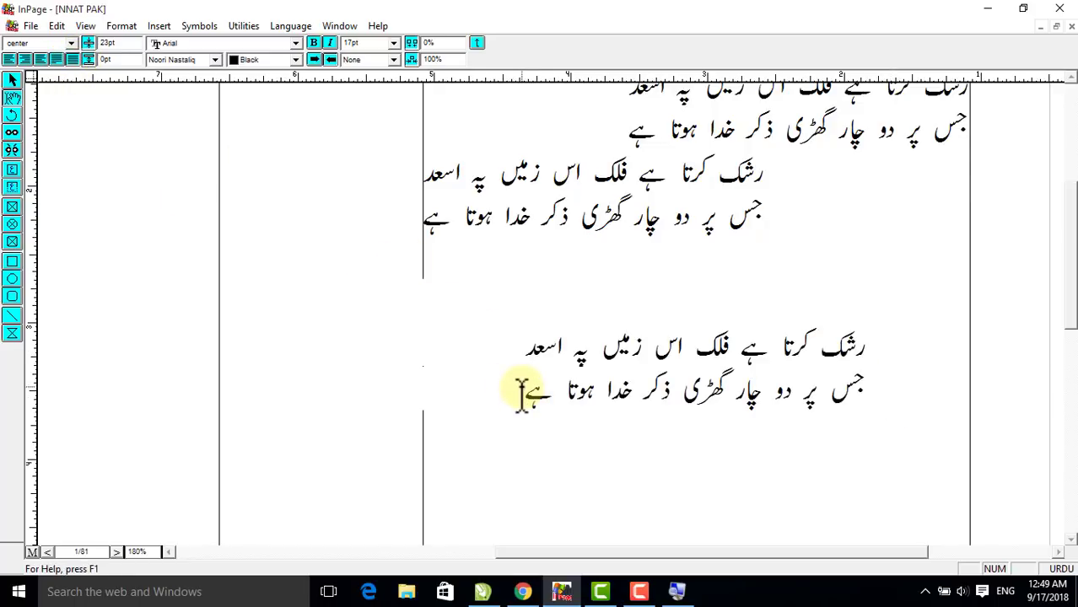
{"action": "right_click", "coordinate": [523, 388]}
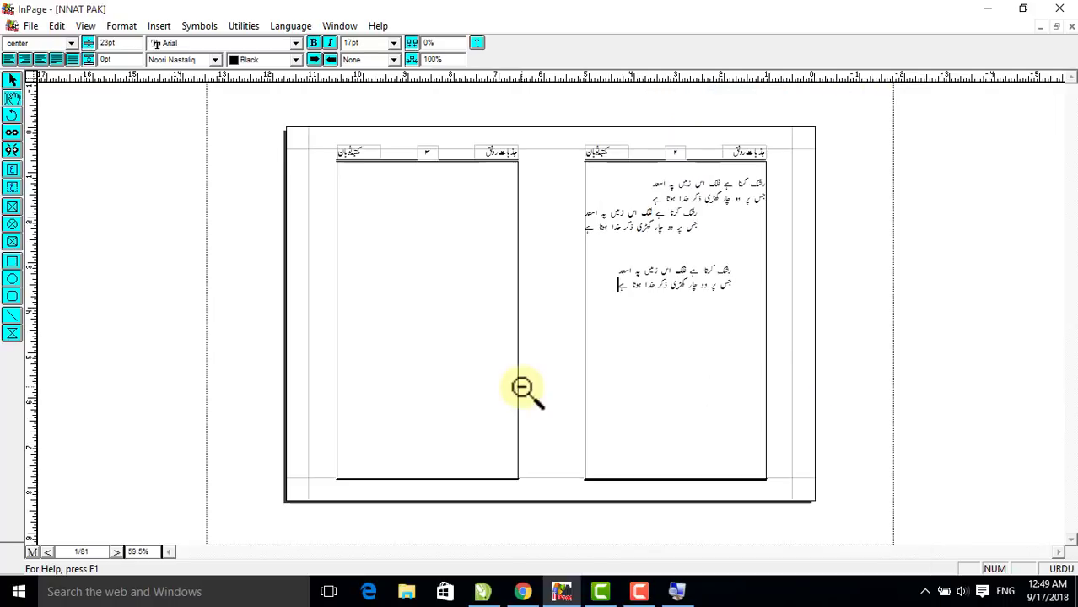
{"action": "right_click", "coordinate": [644, 263]}
{"action": "right_click", "coordinate": [647, 262]}
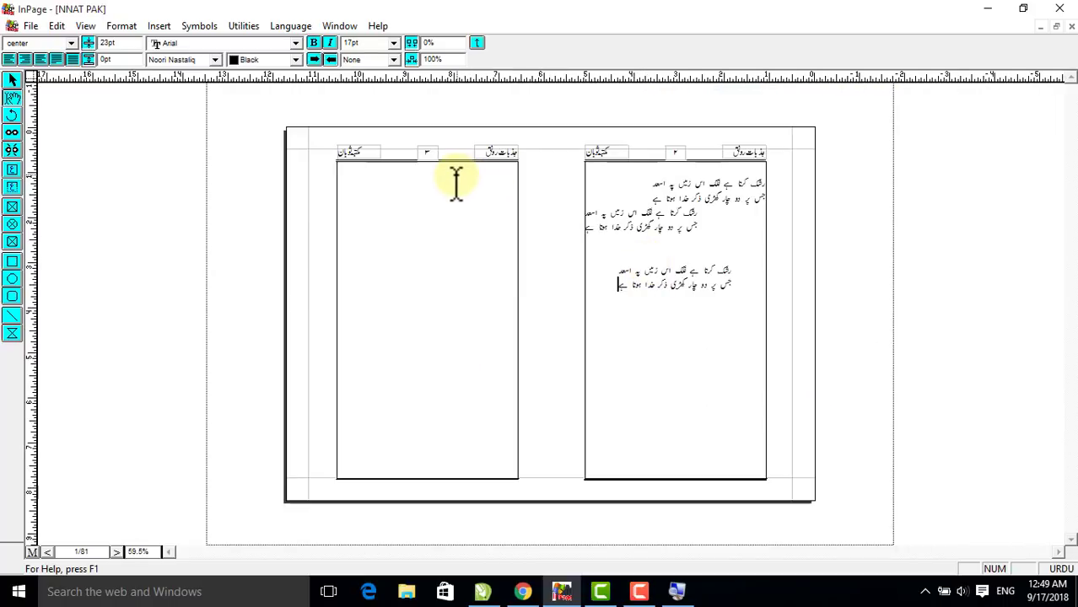
{"action": "right_click", "coordinate": [453, 181]}
{"action": "right_click", "coordinate": [432, 210]}
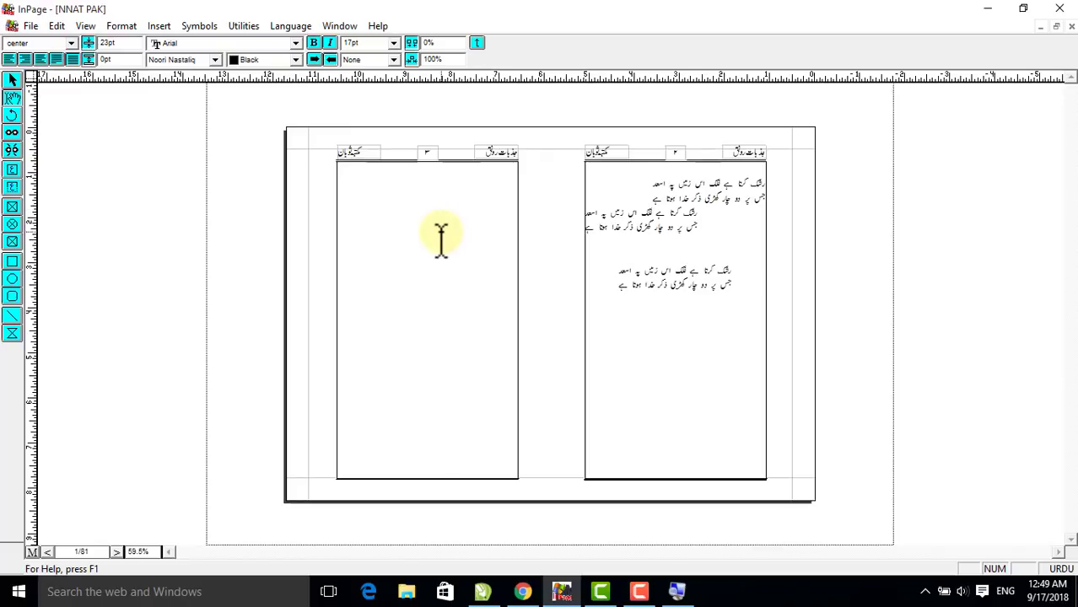
{"action": "right_click", "coordinate": [440, 239]}
{"action": "right_click", "coordinate": [441, 234]}
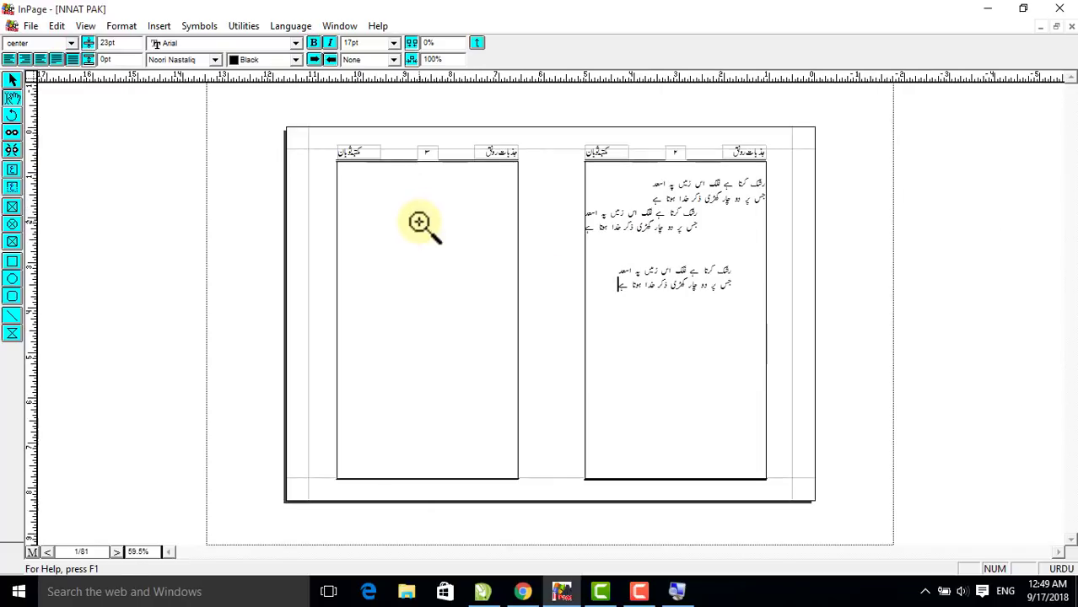
{"action": "right_click", "coordinate": [419, 222]}
{"action": "right_click", "coordinate": [435, 233]}
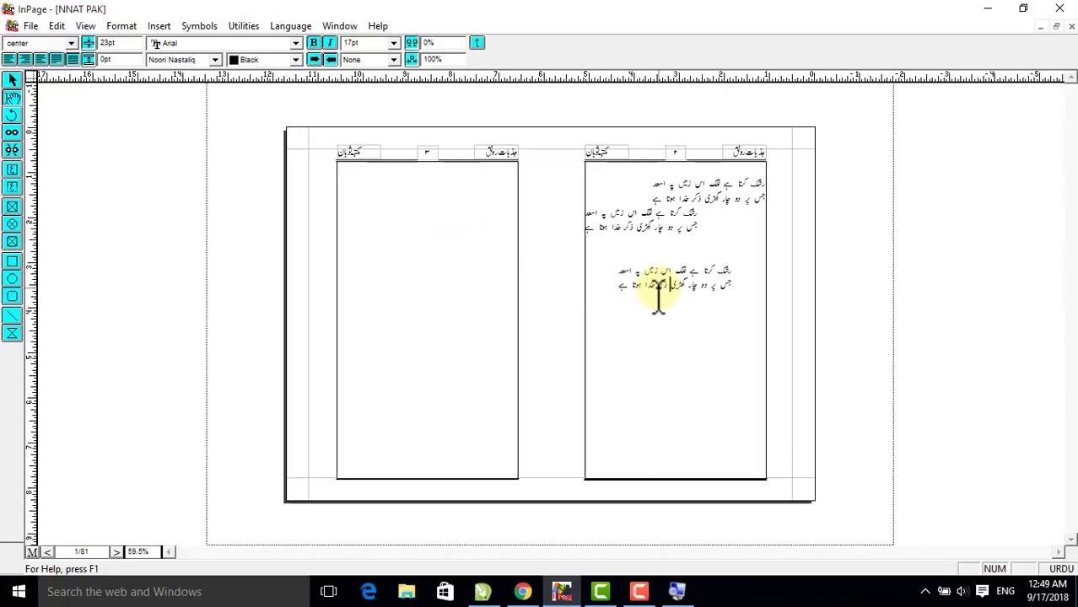
Add blank RIGHT-style paragraphs below the center-style verse and insert a table with 1 row and 3 columns there
{"action": "key", "text": "Return"}
{"action": "key", "text": "Return"}
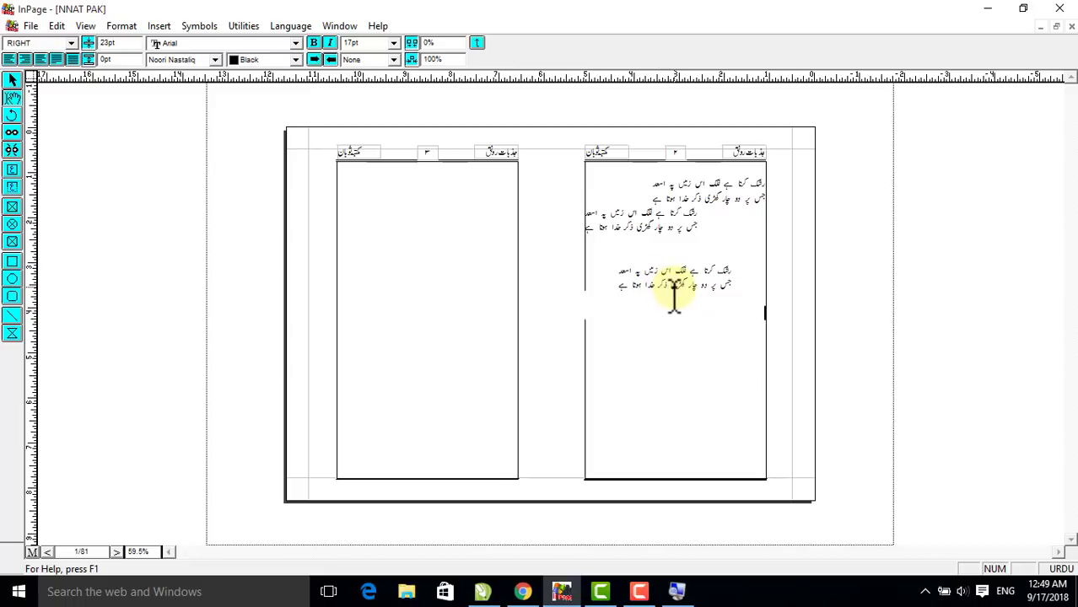
{"action": "right_click", "coordinate": [695, 320]}
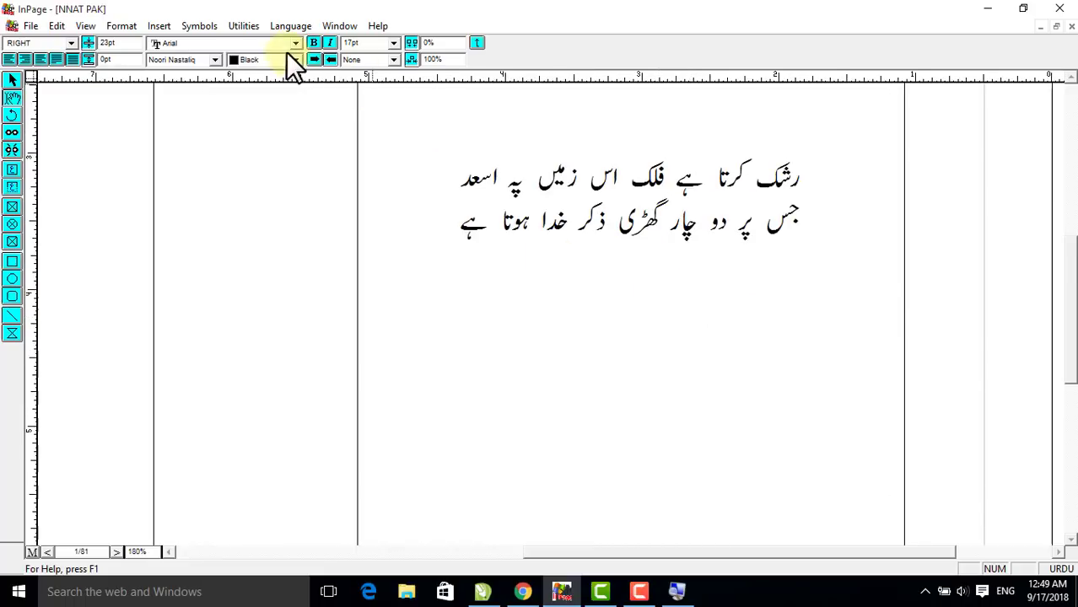
{"action": "left_click", "coordinate": [157, 28]}
{"action": "left_click", "coordinate": [185, 125]}
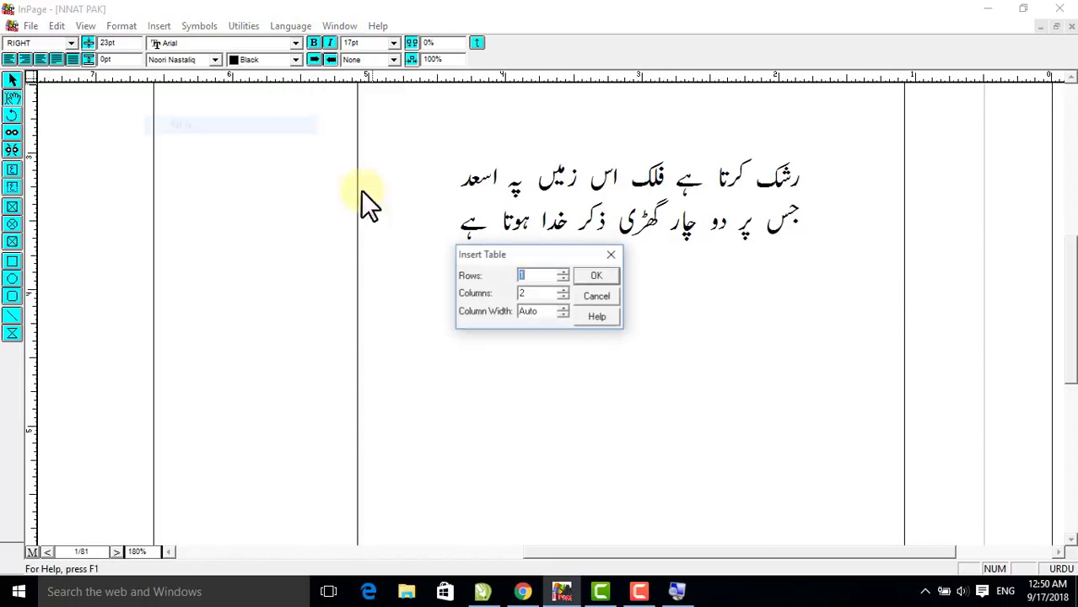
{"action": "left_click_drag", "start_coordinate": [546, 295], "coordinate": [481, 290]}
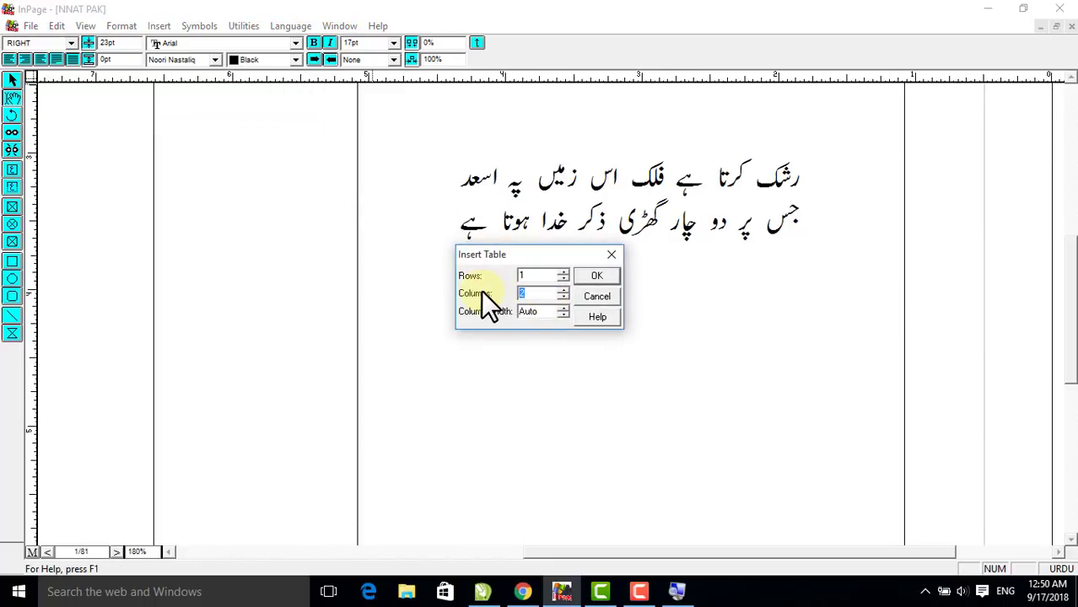
{"action": "type", "text": "3"}
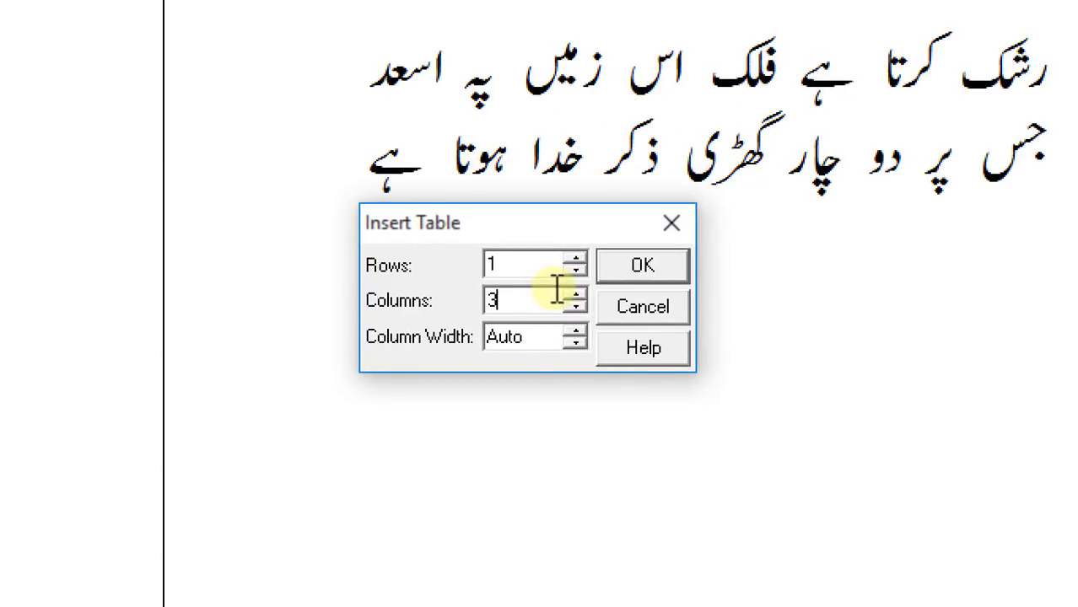
{"action": "left_click", "coordinate": [642, 266]}
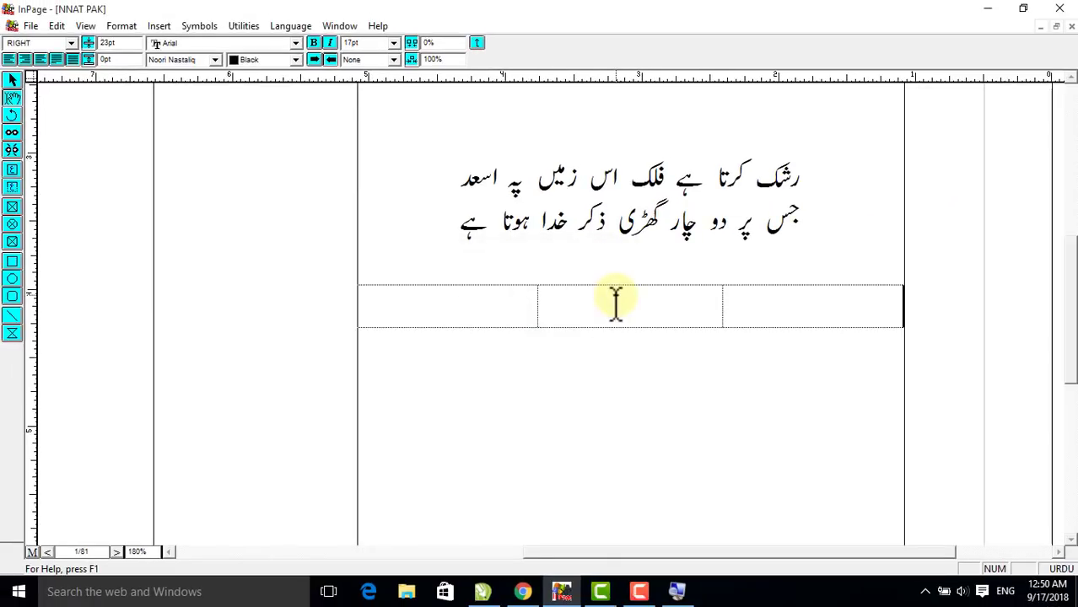
Set the width of the table's middle column to 0.2
{"action": "left_click", "coordinate": [631, 307]}
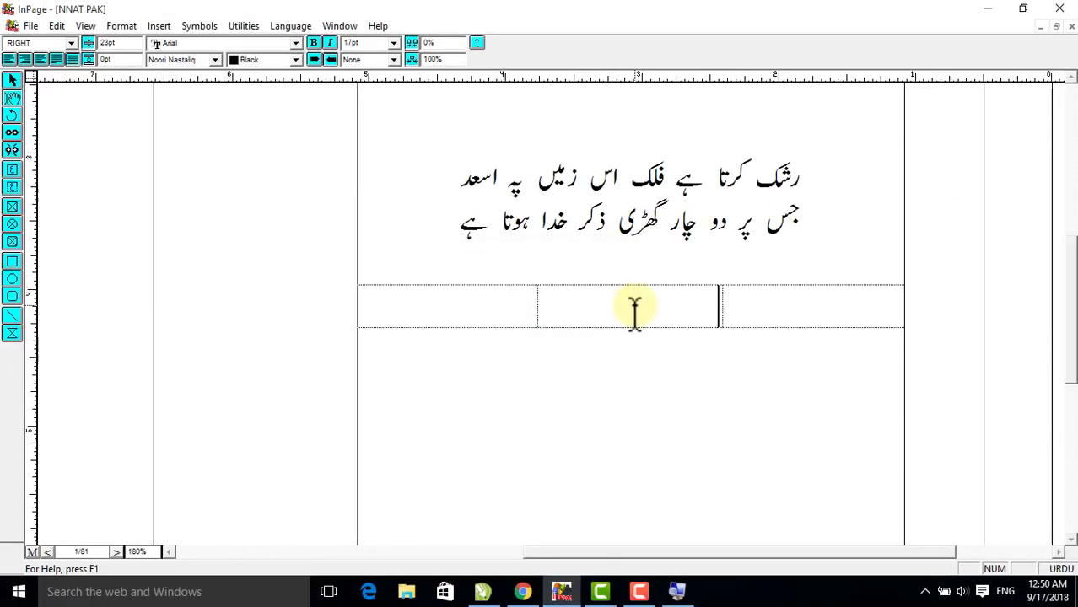
{"action": "left_click", "coordinate": [127, 26]}
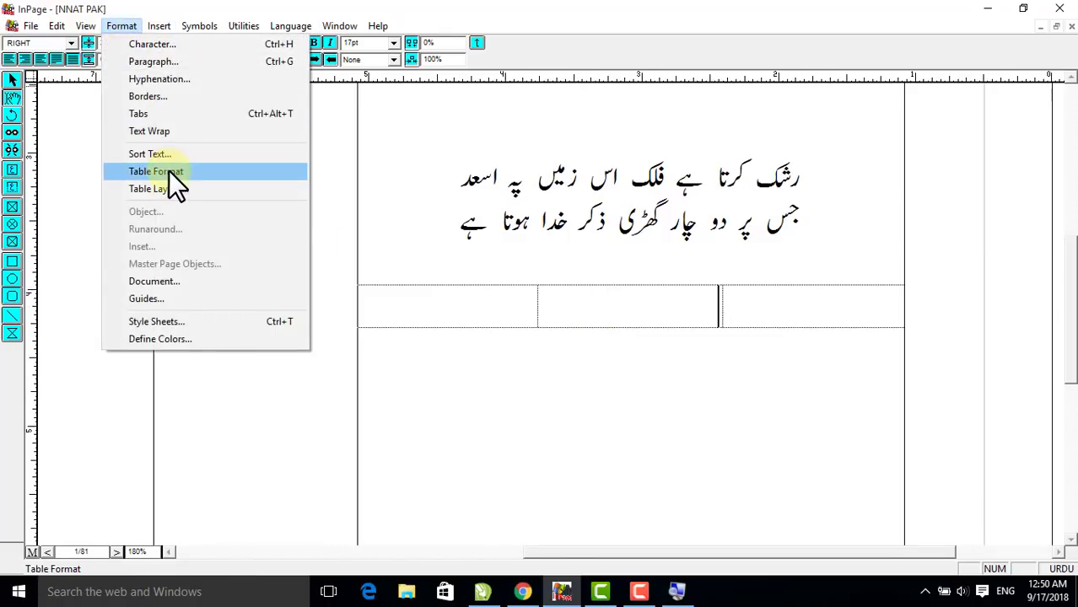
{"action": "left_click", "coordinate": [168, 171]}
{"action": "left_click_drag", "start_coordinate": [599, 269], "coordinate": [514, 244]}
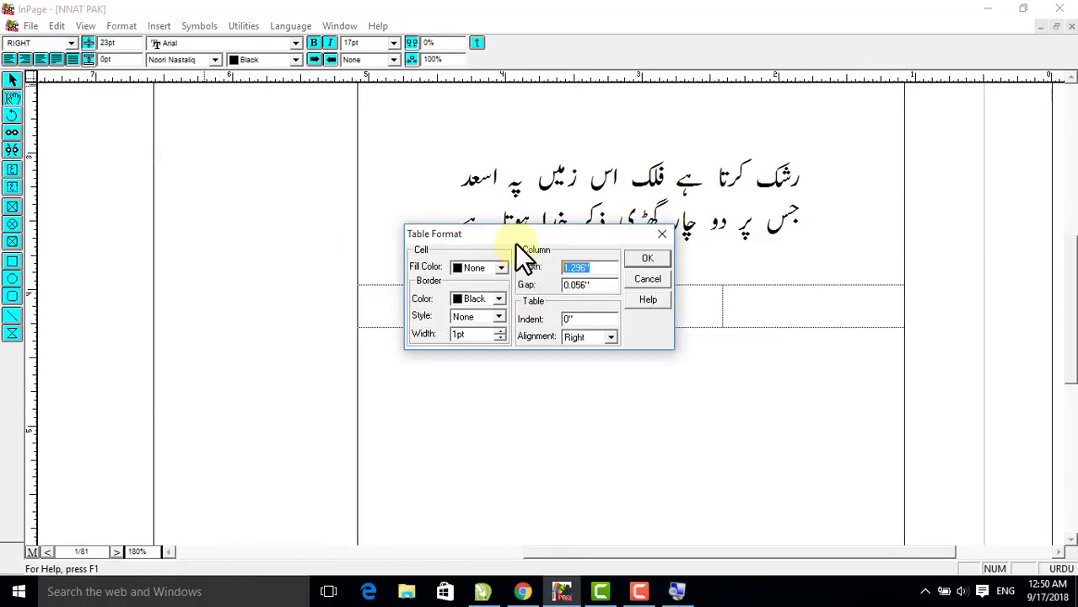
{"action": "type", "text": "0.2"}
{"action": "key", "text": "Return"}
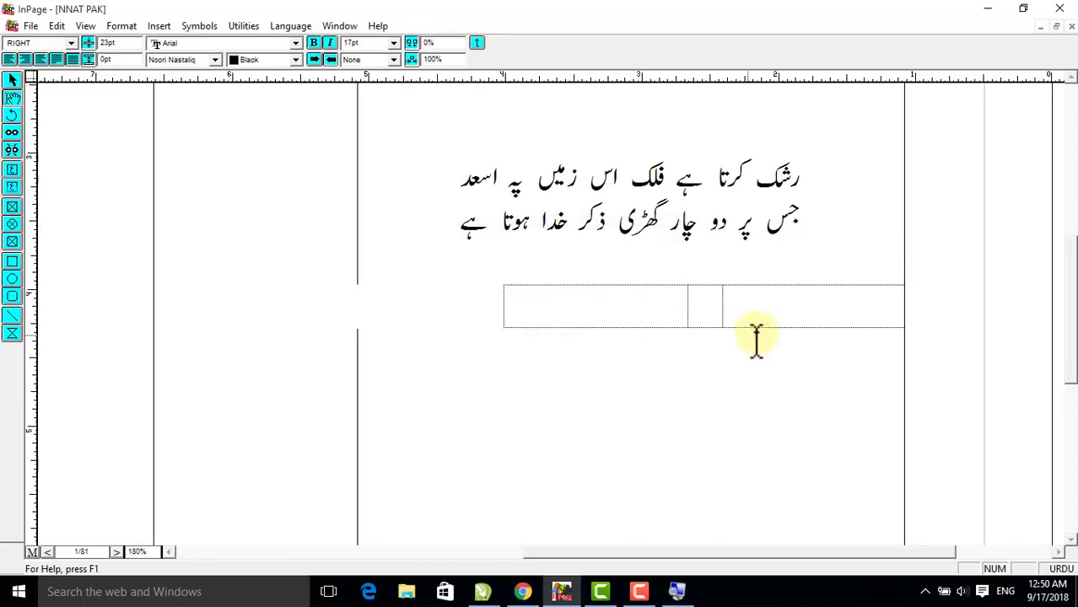
Set the width of the table's rightmost column to 1.75
{"action": "left_click", "coordinate": [781, 313]}
{"action": "left_click", "coordinate": [118, 26]}
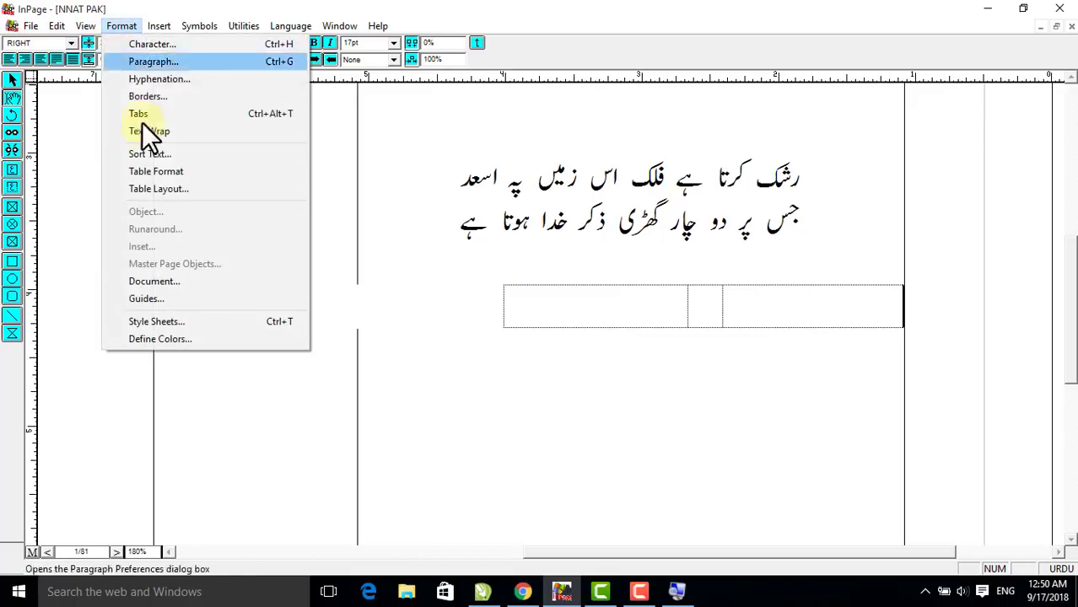
{"action": "left_click", "coordinate": [156, 171]}
{"action": "double_click", "coordinate": [582, 268]}
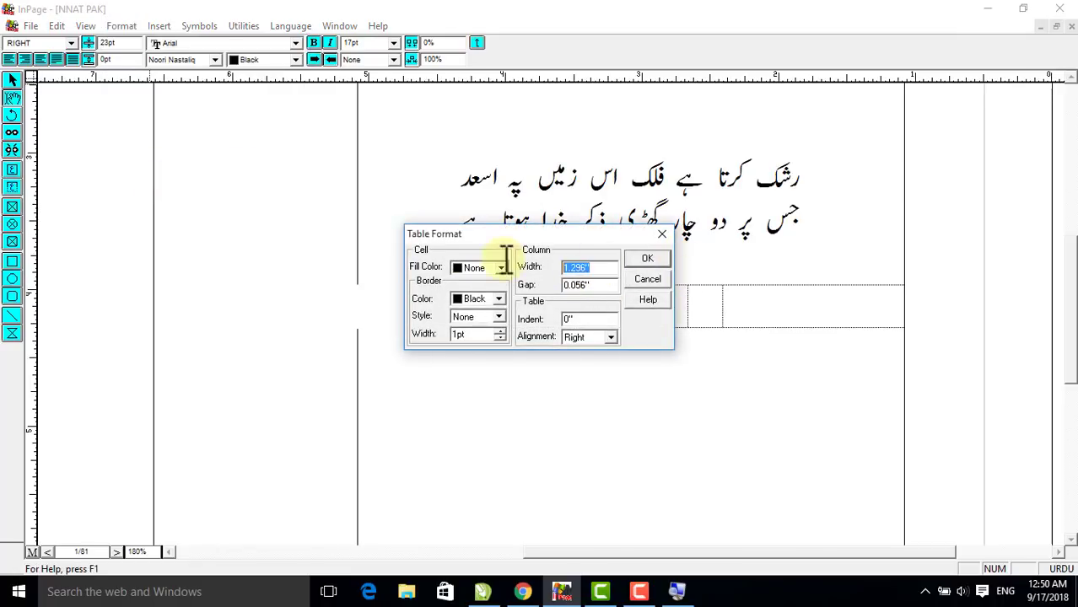
{"action": "type", "text": "1.75"}
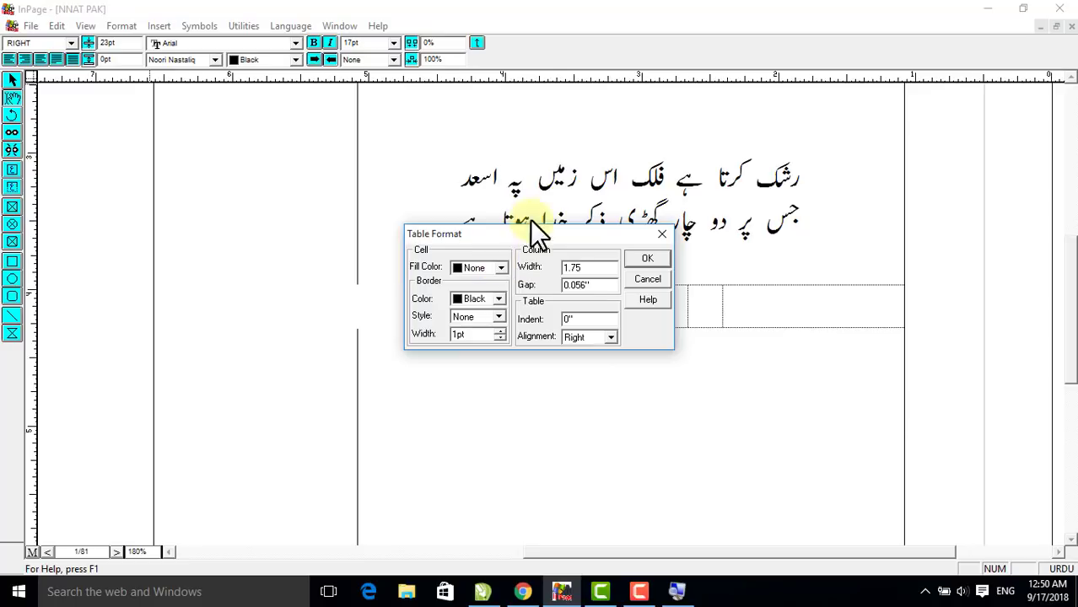
{"action": "left_click", "coordinate": [647, 259]}
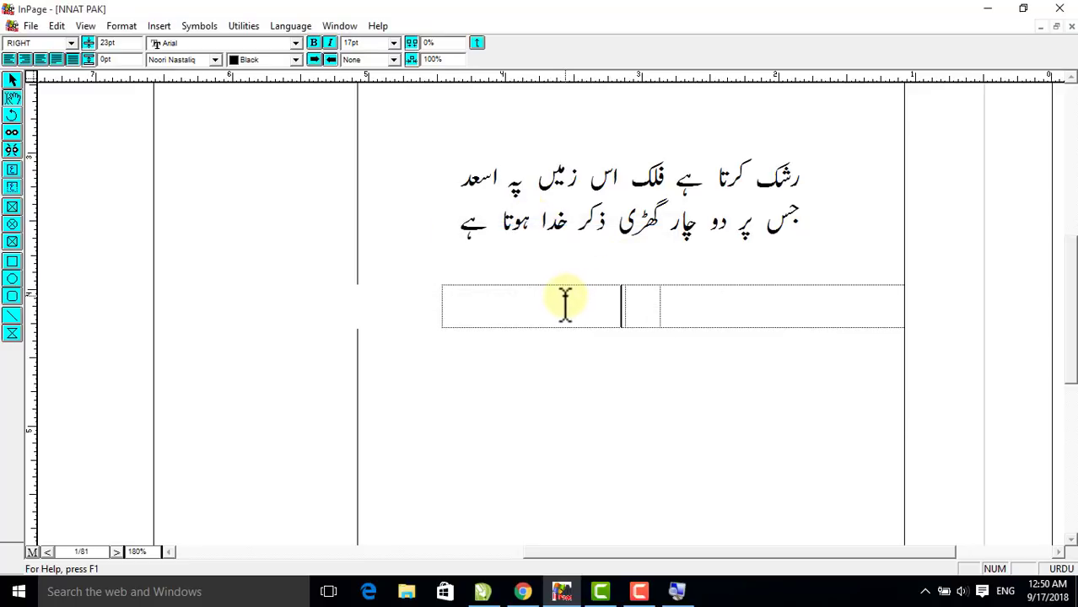
Set the width of the table's leftmost column to 1.75
{"action": "left_click", "coordinate": [119, 25]}
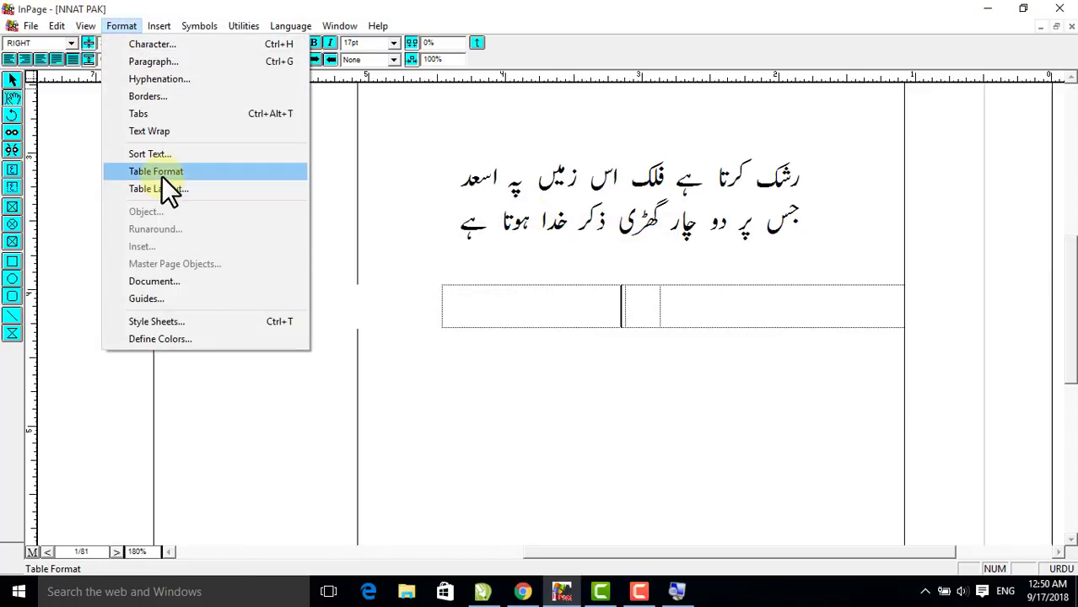
{"action": "left_click", "coordinate": [162, 173]}
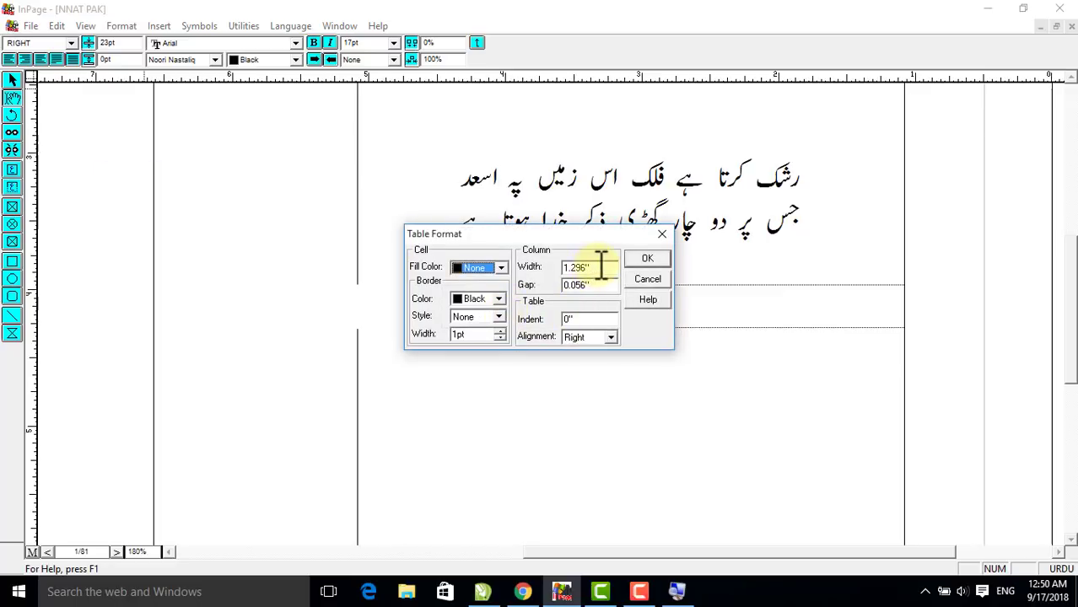
{"action": "left_click_drag", "start_coordinate": [601, 266], "coordinate": [528, 255]}
{"action": "type", "text": "1.75"}
{"action": "key", "text": "Return"}
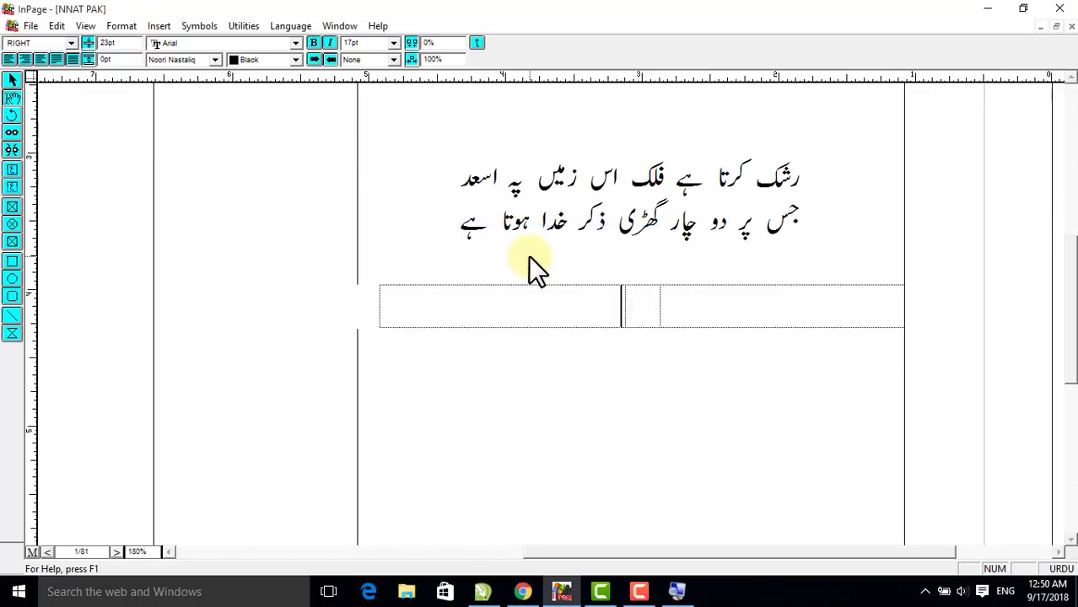
Change the table's alignment from Right to Center within the text column
{"action": "left_click", "coordinate": [122, 26]}
{"action": "left_click", "coordinate": [159, 172]}
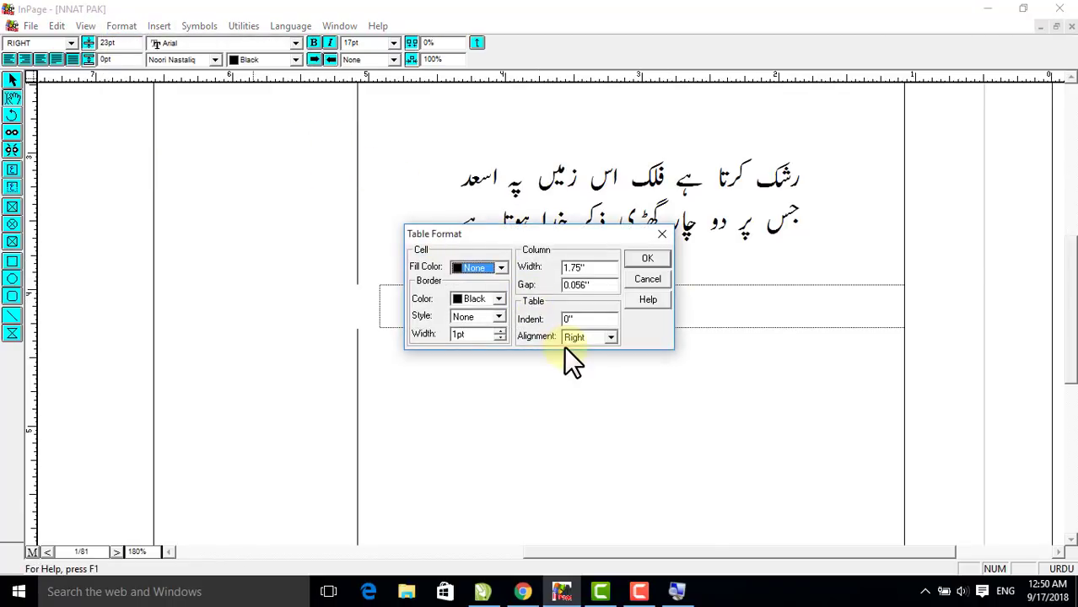
{"action": "left_click", "coordinate": [584, 339]}
{"action": "left_click", "coordinate": [585, 367]}
{"action": "left_click", "coordinate": [646, 259]}
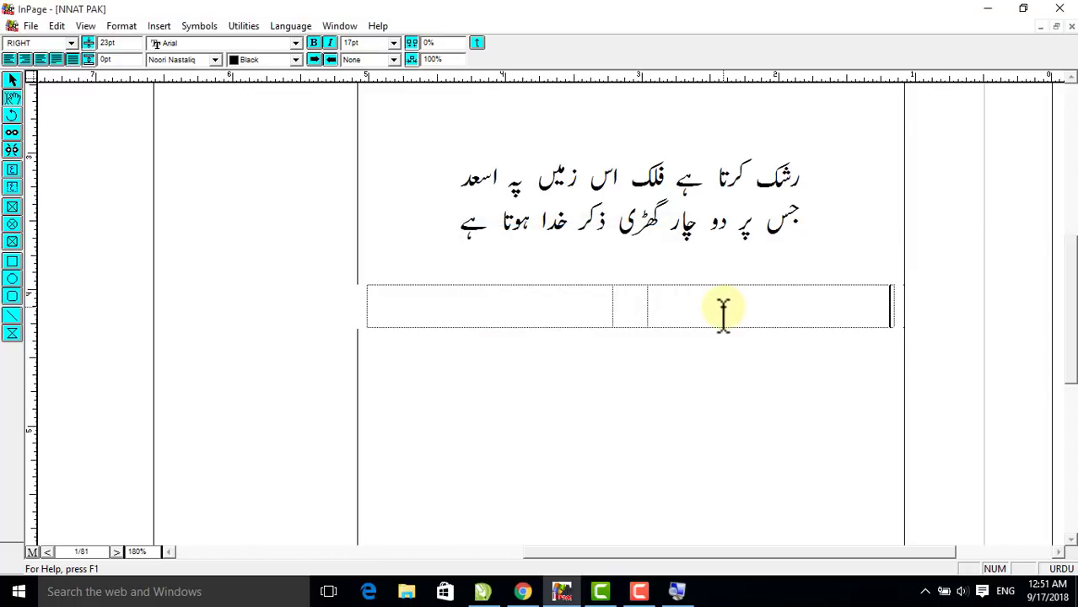
Enter "رشک" in the table's rightmost cell, removing the mistyped second word
{"action": "type", "text": "رشک"}
{"action": "key", "text": "BackSpace"}
{"action": "key", "text": "BackSpace"}
{"action": "key", "text": "BackSpace"}
{"action": "type", "text": "رشک کرتا"}
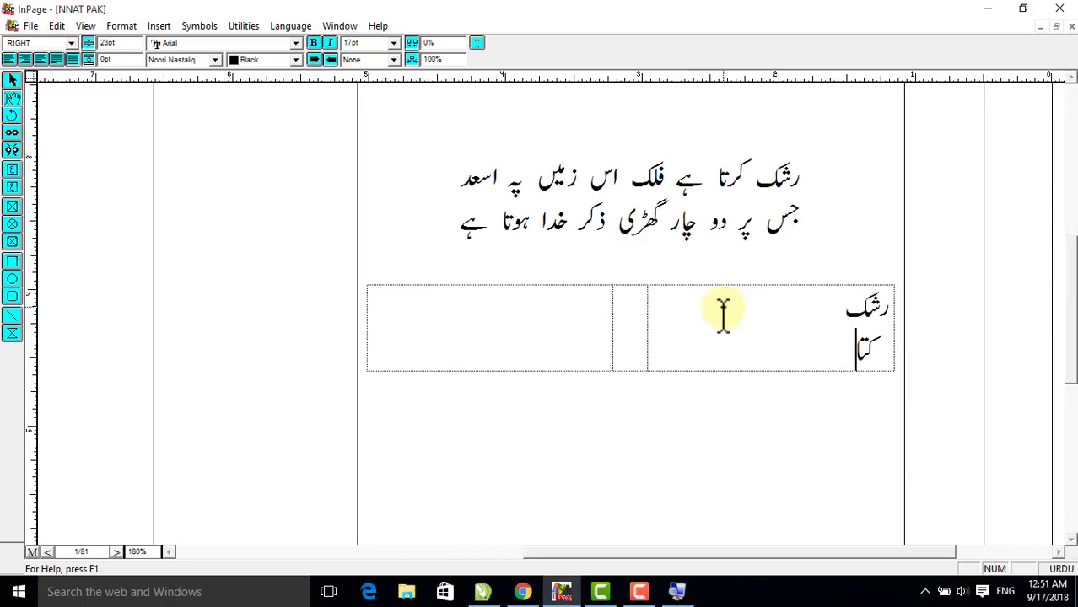
{"action": "key", "text": "BackSpace"}
{"action": "key", "text": "BackSpace"}
{"action": "key", "text": "BackSpace"}
{"action": "key", "text": "BackSpace"}
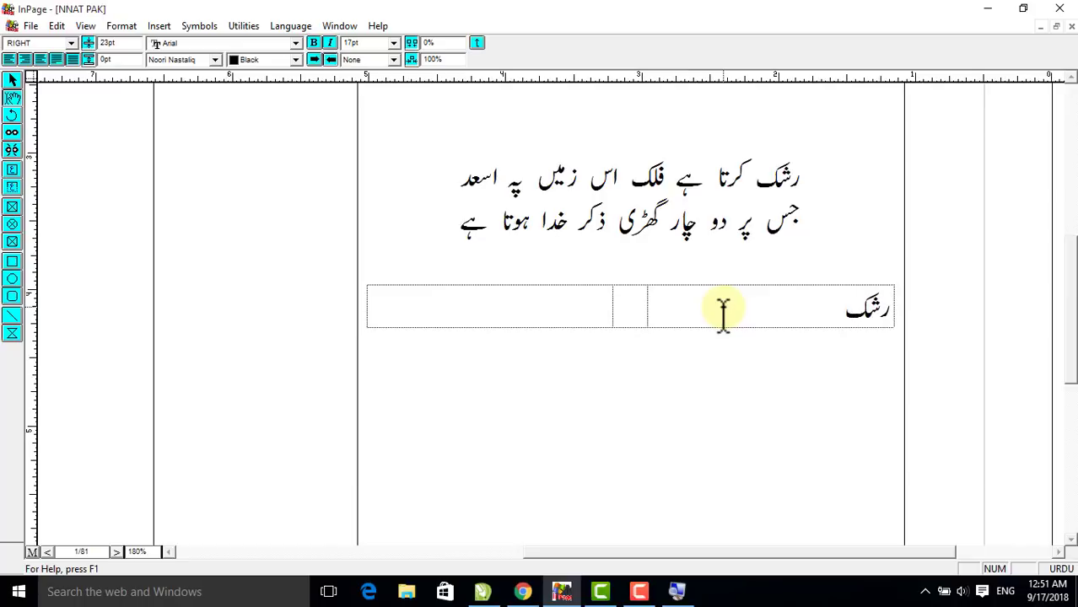
Set the paragraph end indent to 0 for all three table cells
{"action": "left_click_drag", "start_coordinate": [803, 302], "coordinate": [513, 303]}
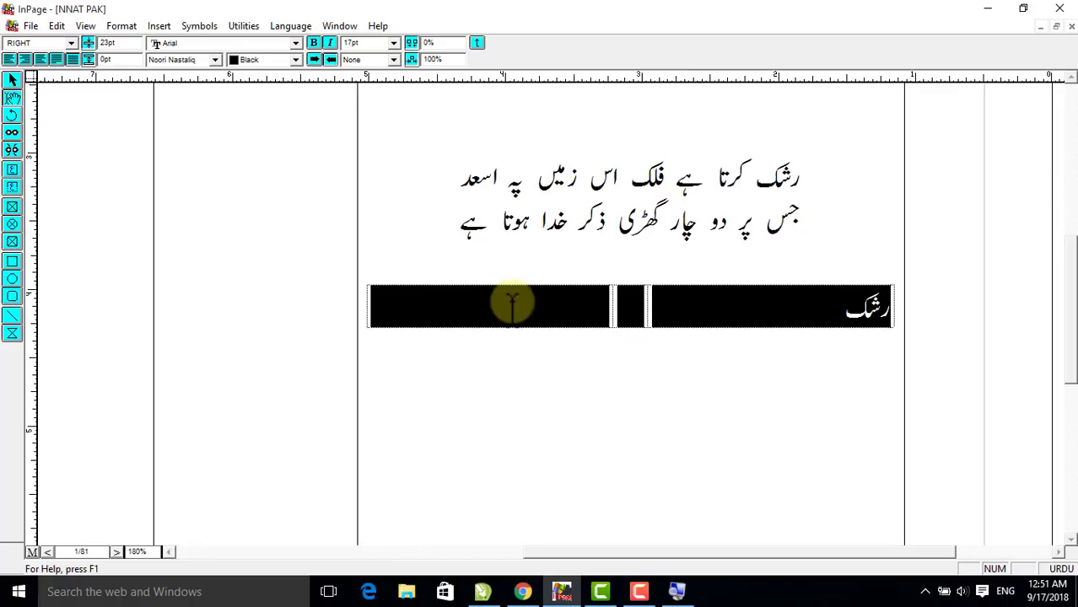
{"action": "key", "text": "F10"}
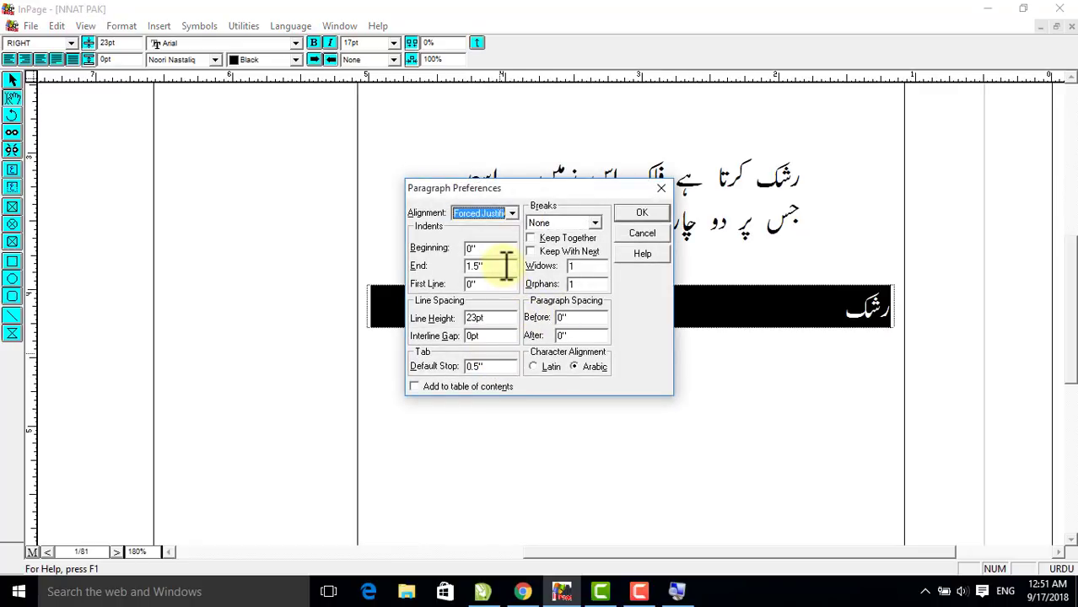
{"action": "left_click_drag", "start_coordinate": [506, 265], "coordinate": [457, 270]}
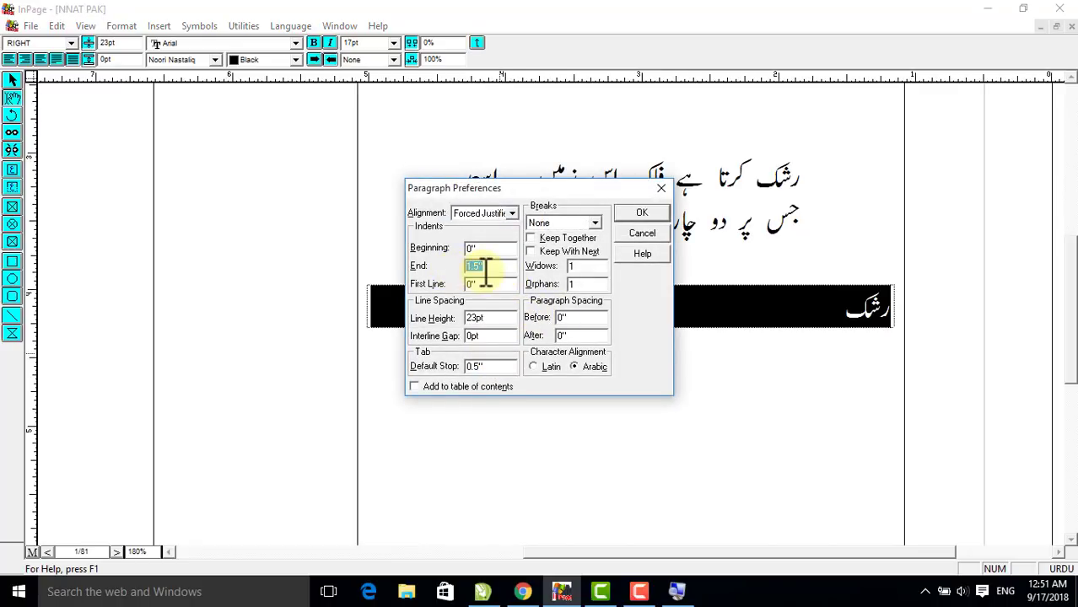
{"action": "type", "text": "0"}
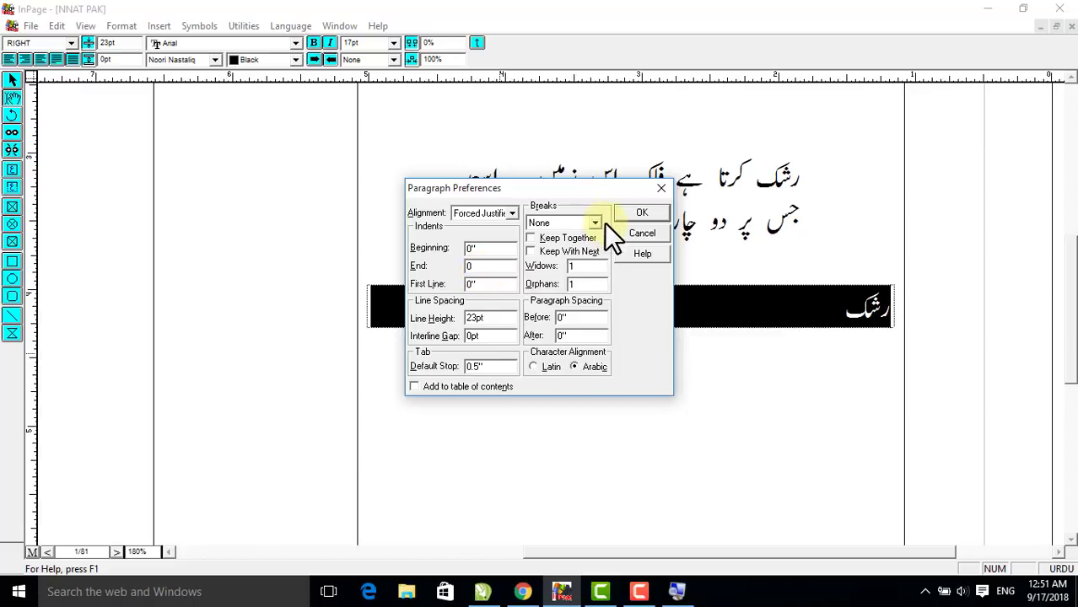
{"action": "left_click", "coordinate": [634, 213]}
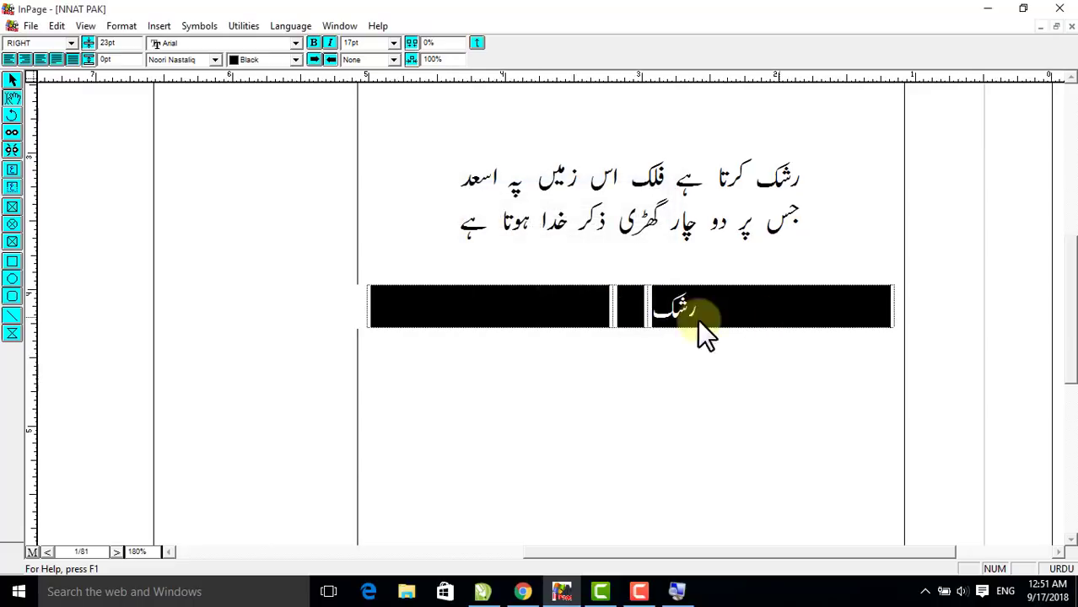
Complete the verse in the table's rightmost cell as "رشک کرتا ہے فلک اس زمیں پہ اسعد"
{"action": "left_click", "coordinate": [657, 315]}
{"action": "type", "text": "کرت"}
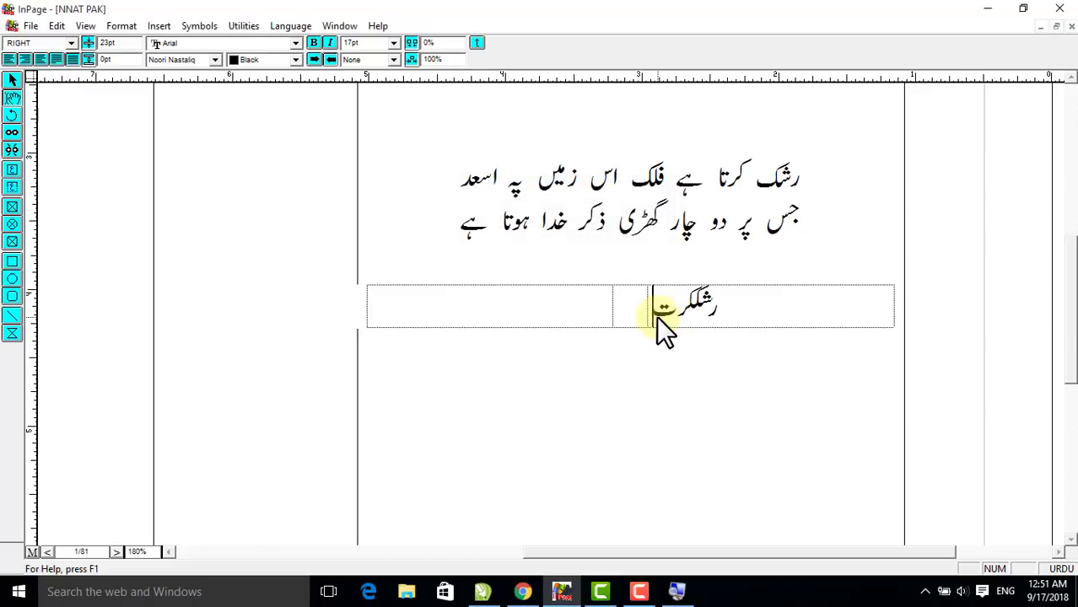
{"action": "key", "text": "BackSpace"}
{"action": "key", "text": "BackSpace"}
{"action": "key", "text": "BackSpace"}
{"action": "type", "text": "کرتا"}
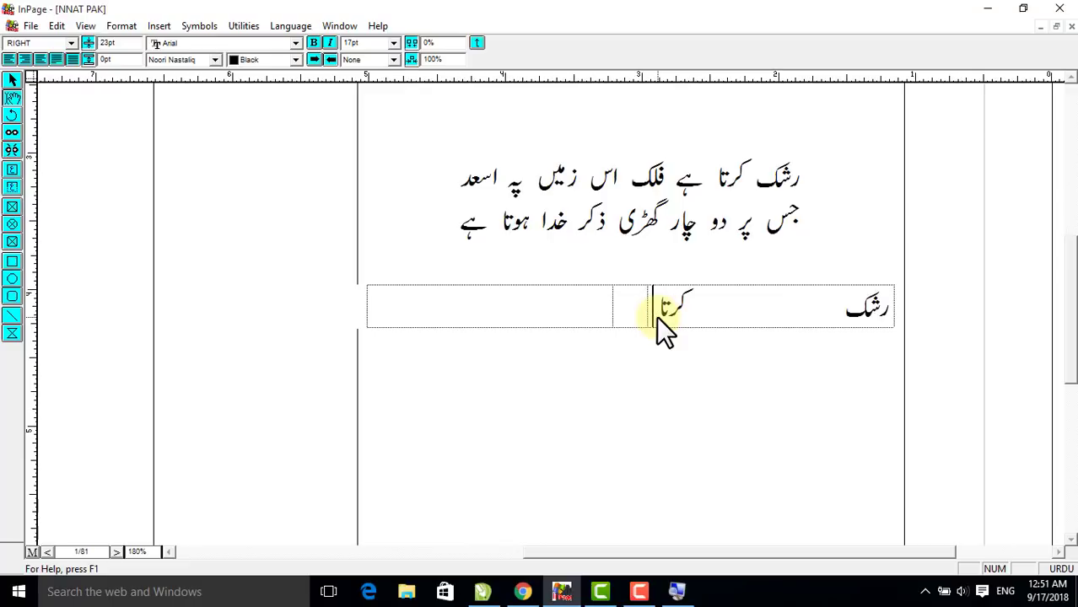
{"action": "type", "text": " ہے فلک اس زمیں پہ اسعد"}
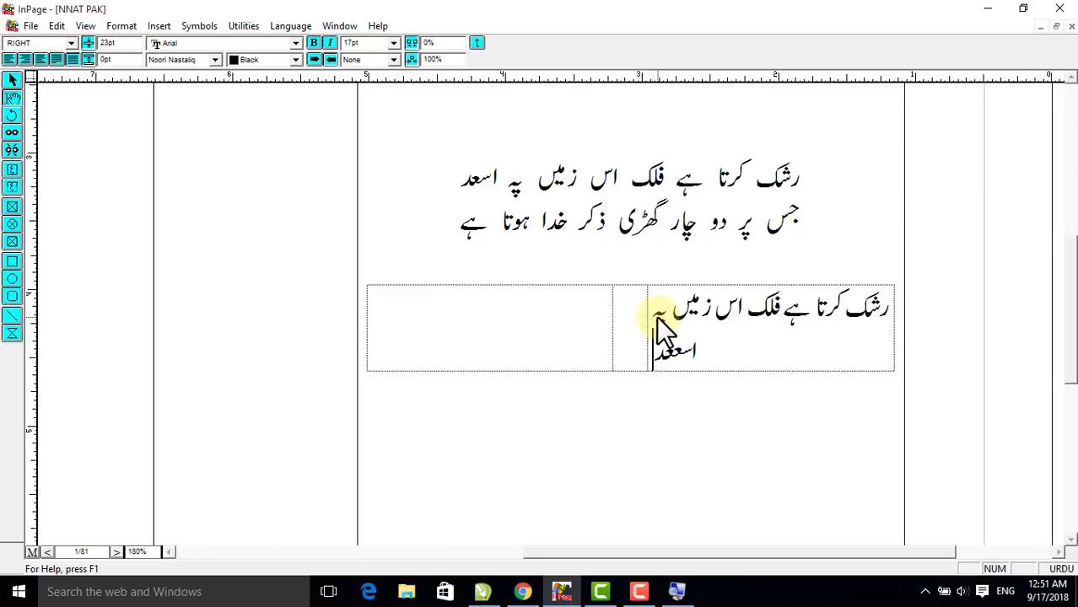
{"action": "key", "text": "BackSpace"}
{"action": "key", "text": "BackSpace"}
{"action": "type", "text": "د"}
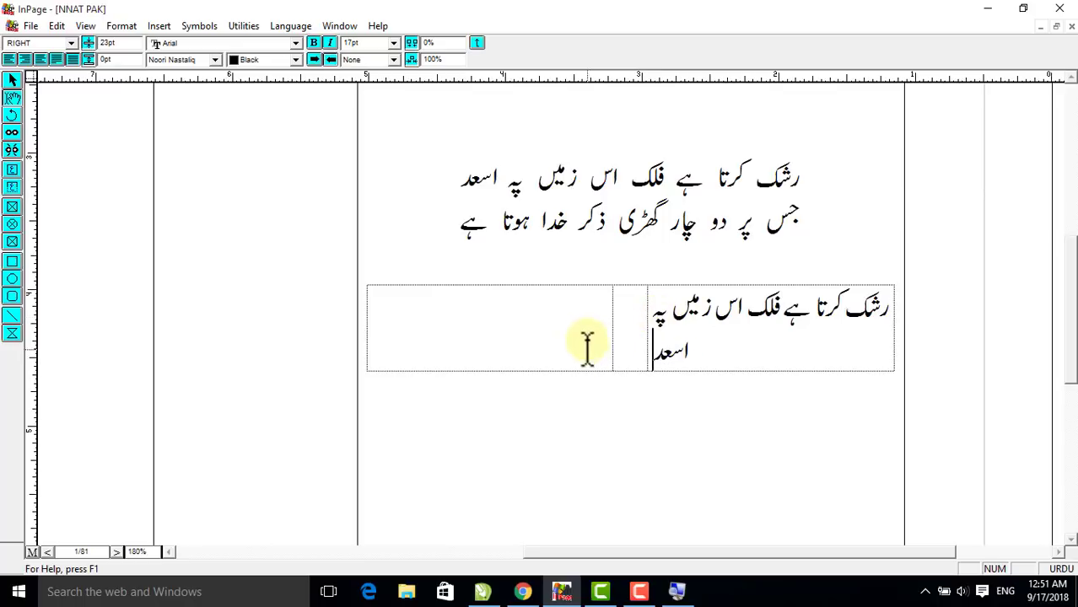
Delete the wrapped last word from the rightmost cell so the verse ends with "پہ"
{"action": "double_click", "coordinate": [690, 341]}
{"action": "key", "text": "BackSpace"}
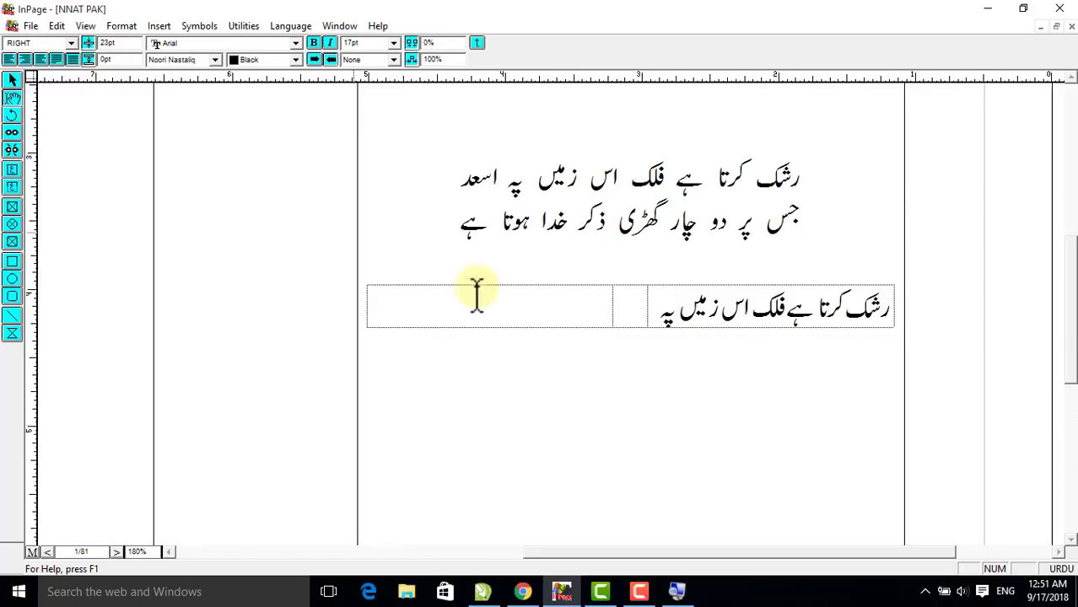
{"action": "key", "text": "BackSpace"}
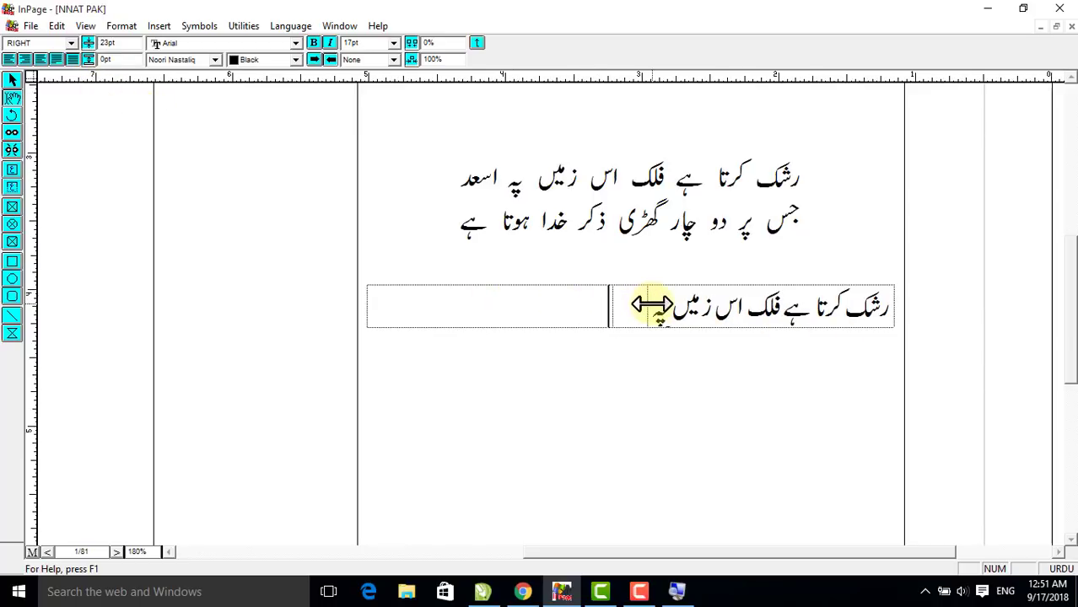
Copy the verse from the rightmost cell into the table's leftmost cell
{"action": "left_click_drag", "start_coordinate": [647, 306], "coordinate": [895, 311]}
{"action": "key", "text": "ctrl+c"}
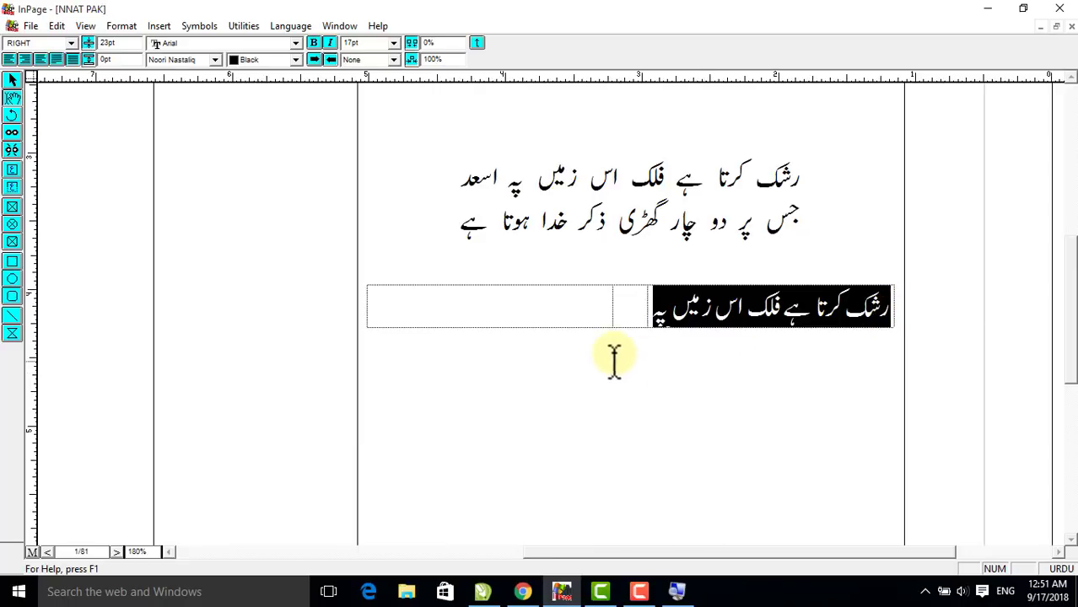
{"action": "left_click", "coordinate": [521, 320]}
{"action": "key", "text": "ctrl+v"}
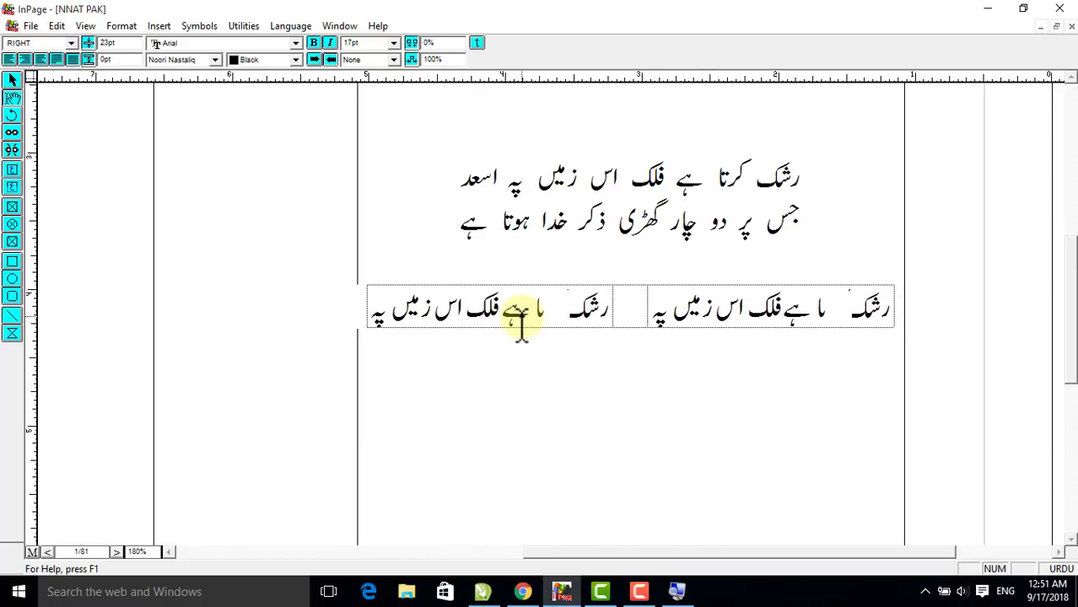
Add four empty rows below the verse row by advancing through the table's cells
{"action": "key", "text": "Tab"}
{"action": "key", "text": "Tab"}
{"action": "key", "text": "Tab"}
{"action": "key", "text": "Tab"}
{"action": "key", "text": "Tab"}
{"action": "key", "text": "Tab"}
{"action": "key", "text": "Tab"}
{"action": "key", "text": "Tab"}
{"action": "key", "text": "Tab"}
{"action": "key", "text": "Tab"}
{"action": "key", "text": "Tab"}
{"action": "key", "text": "Tab"}
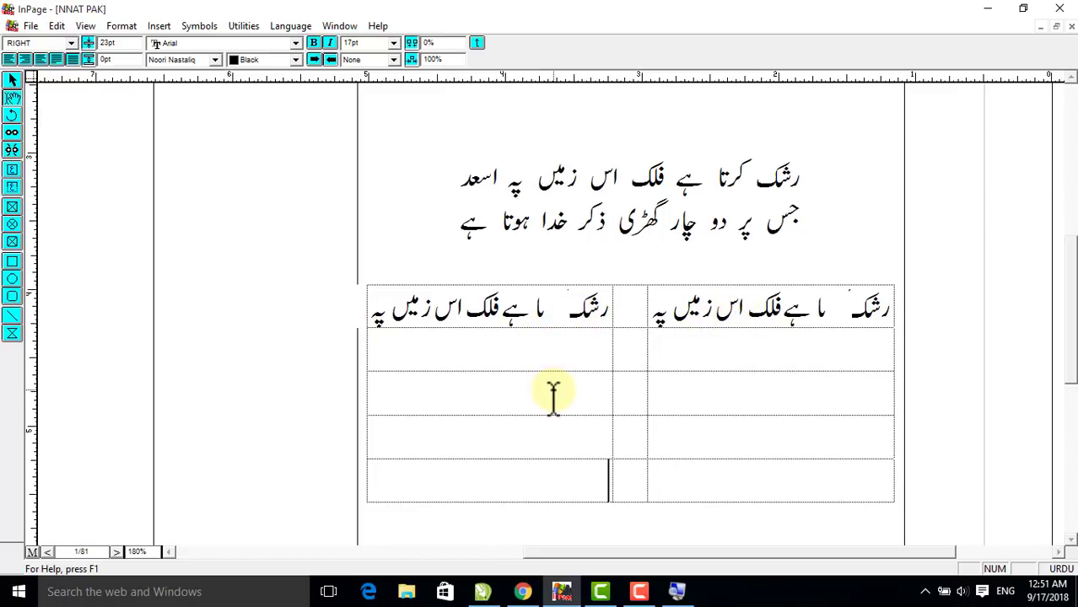
Insert a centered star symbol in the middle cells of the table's first and second rows
{"action": "left_click", "coordinate": [635, 309]}
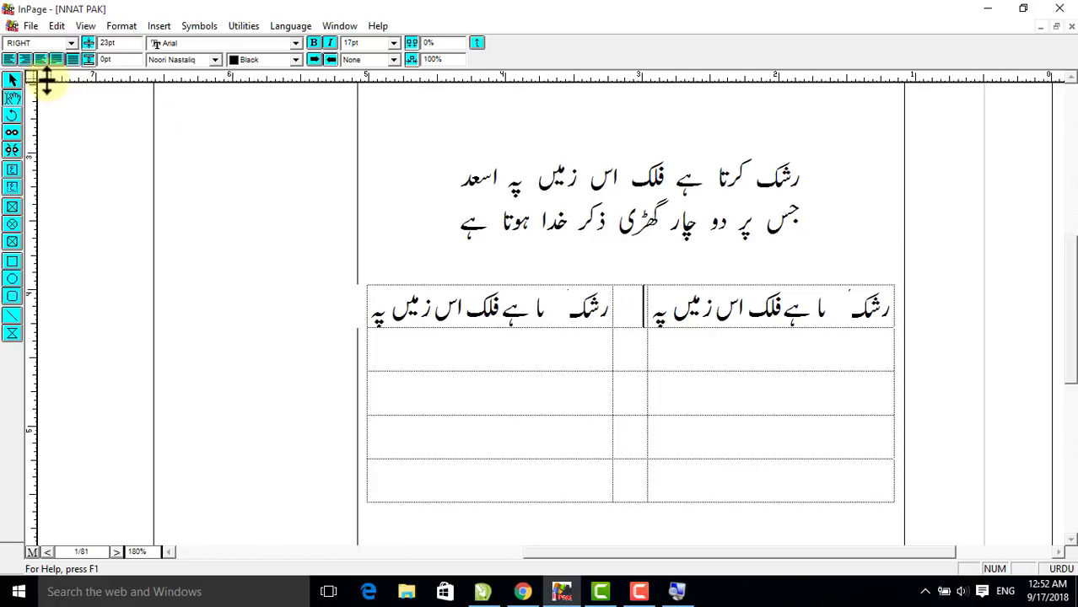
{"action": "left_click", "coordinate": [193, 25]}
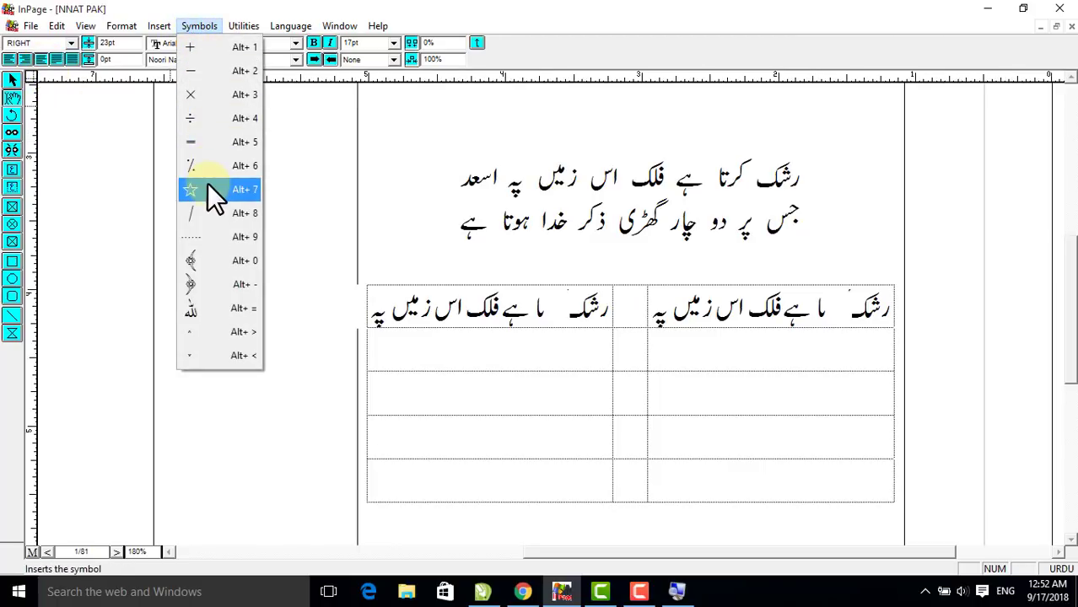
{"action": "left_click", "coordinate": [208, 183]}
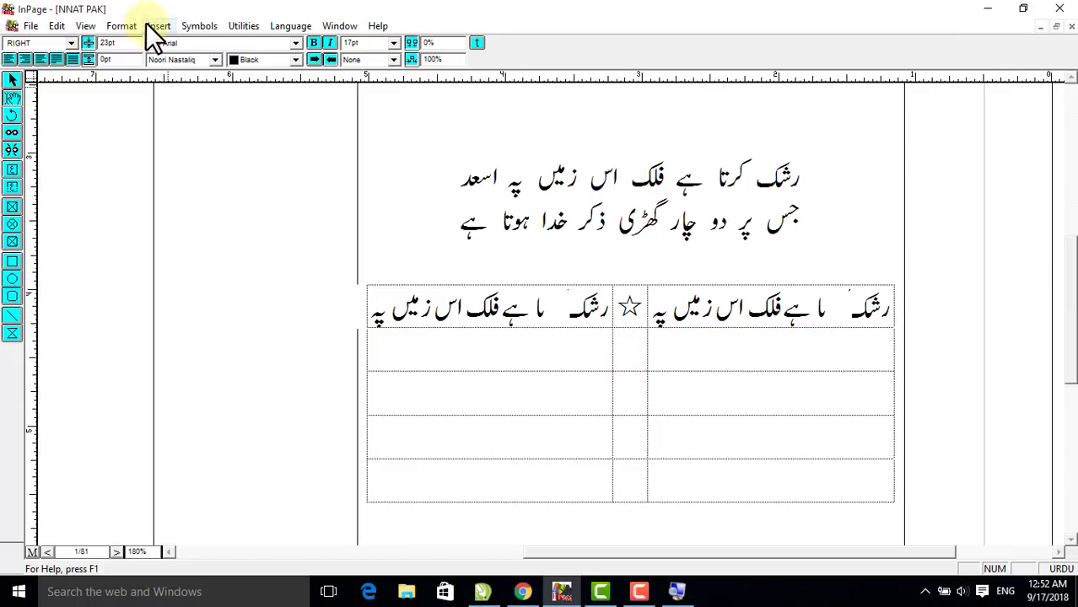
{"action": "left_click", "coordinate": [40, 57]}
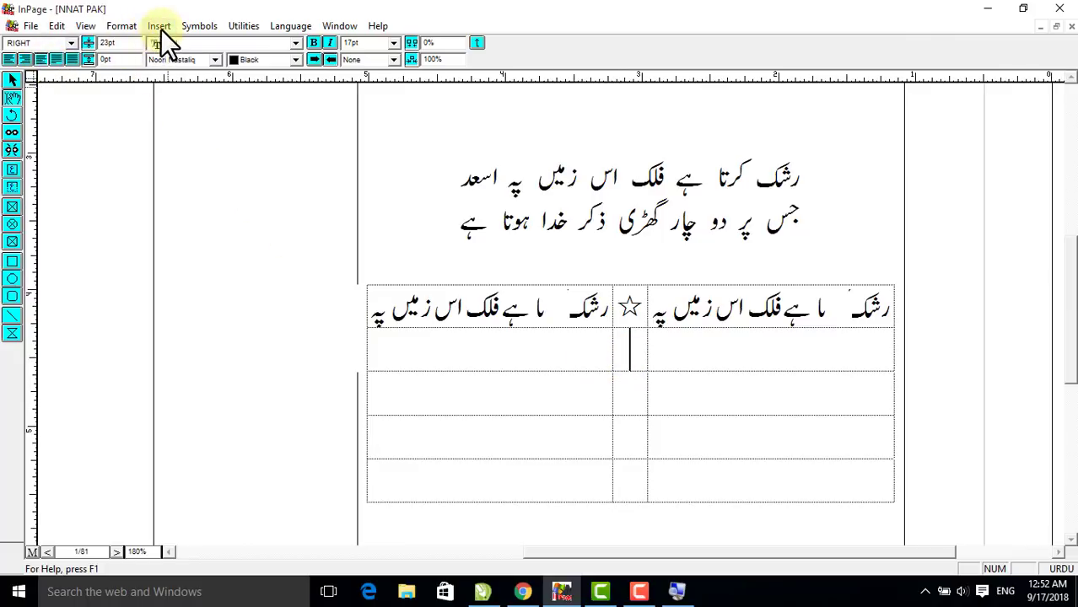
{"action": "left_click", "coordinate": [189, 32]}
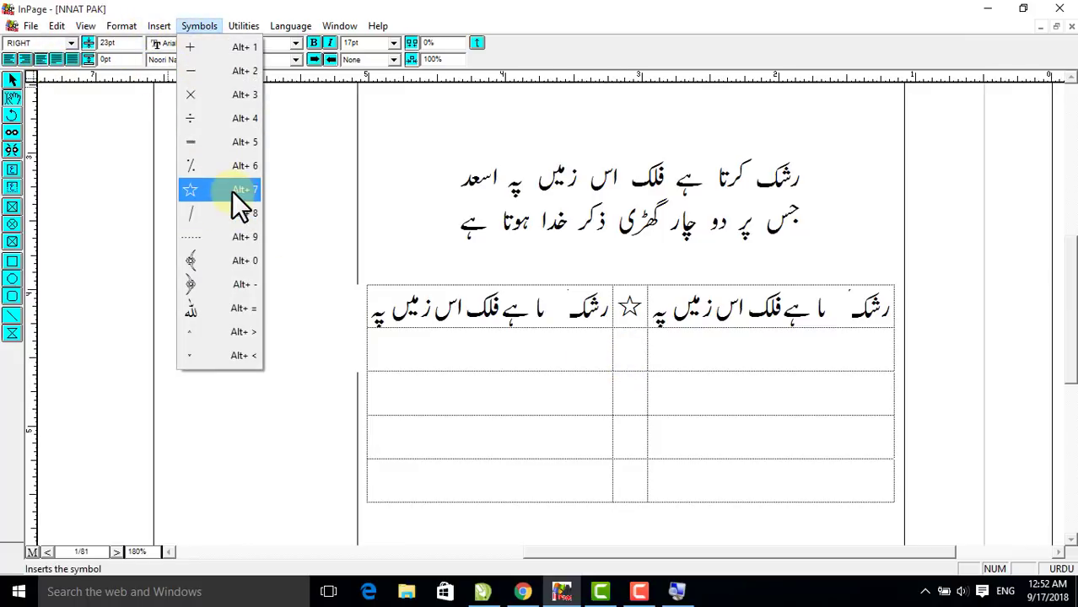
{"action": "left_click", "coordinate": [232, 190]}
{"action": "left_click", "coordinate": [639, 398]}
Apply the RIGHT style sheet to both lines of the second couplet on the page
{"action": "key", "text": "ctrl+0"}
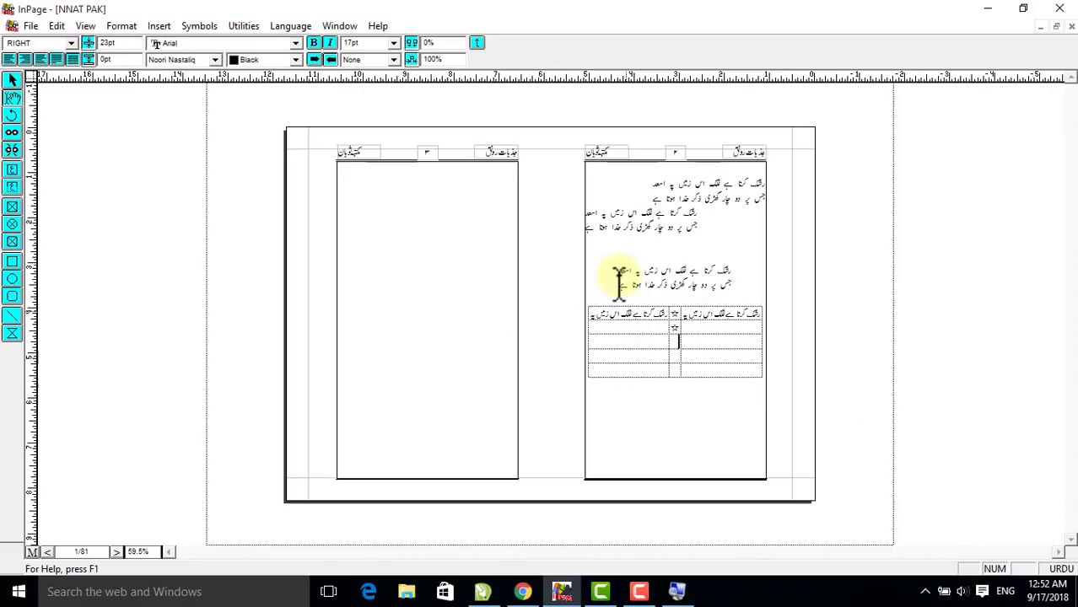
{"action": "key", "text": "ctrl+space"}
{"action": "right_click", "coordinate": [669, 310]}
{"action": "right_click", "coordinate": [672, 281]}
{"action": "right_click", "coordinate": [646, 182]}
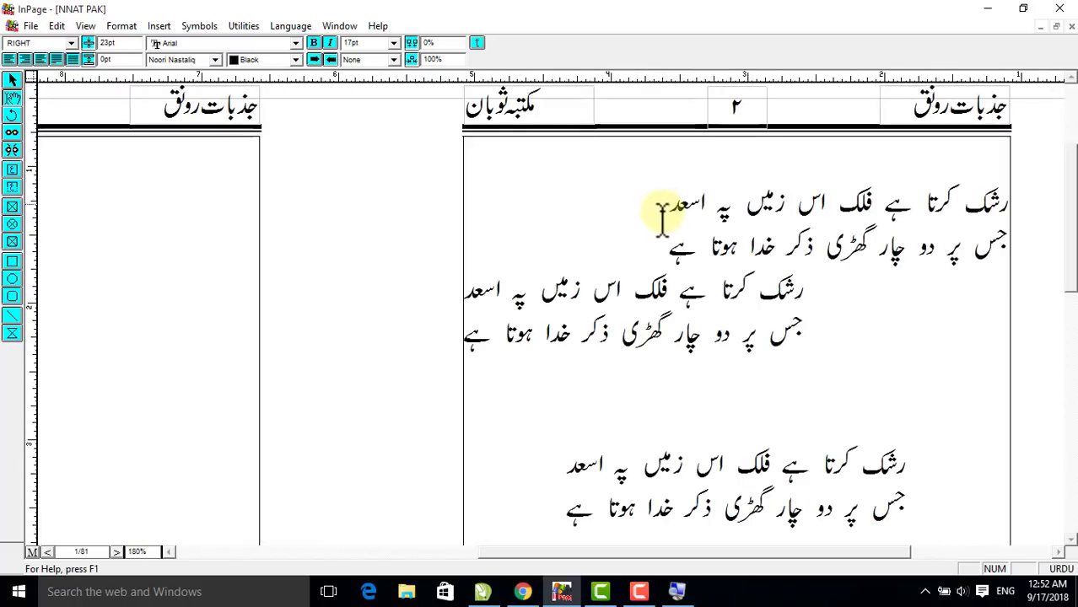
{"action": "left_click", "coordinate": [663, 215]}
{"action": "key", "text": "Up"}
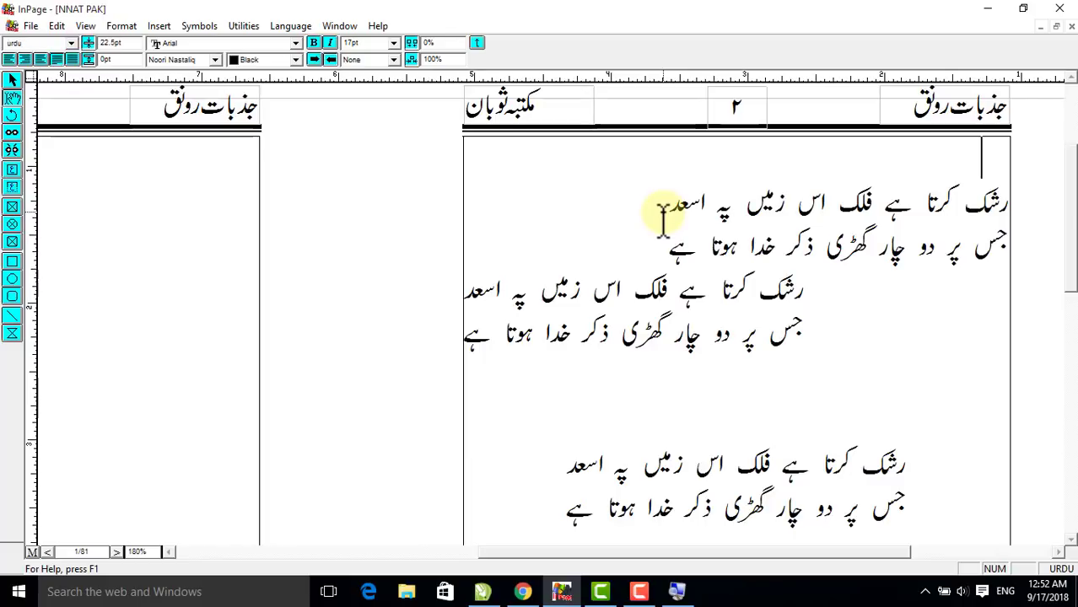
{"action": "right_click", "coordinate": [762, 291]}
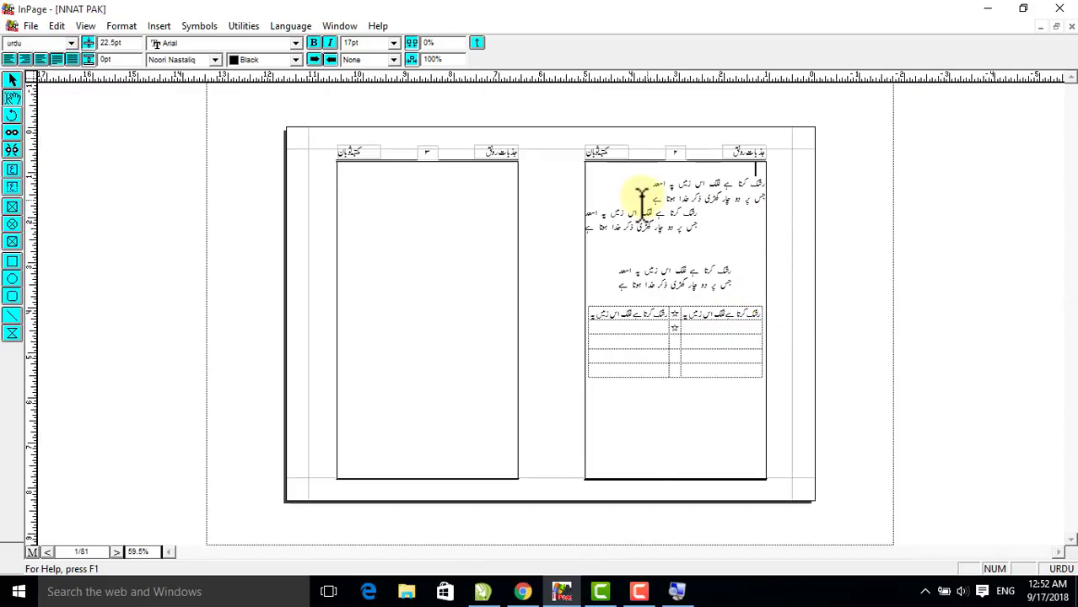
{"action": "right_click", "coordinate": [638, 200]}
{"action": "left_click", "coordinate": [687, 262]}
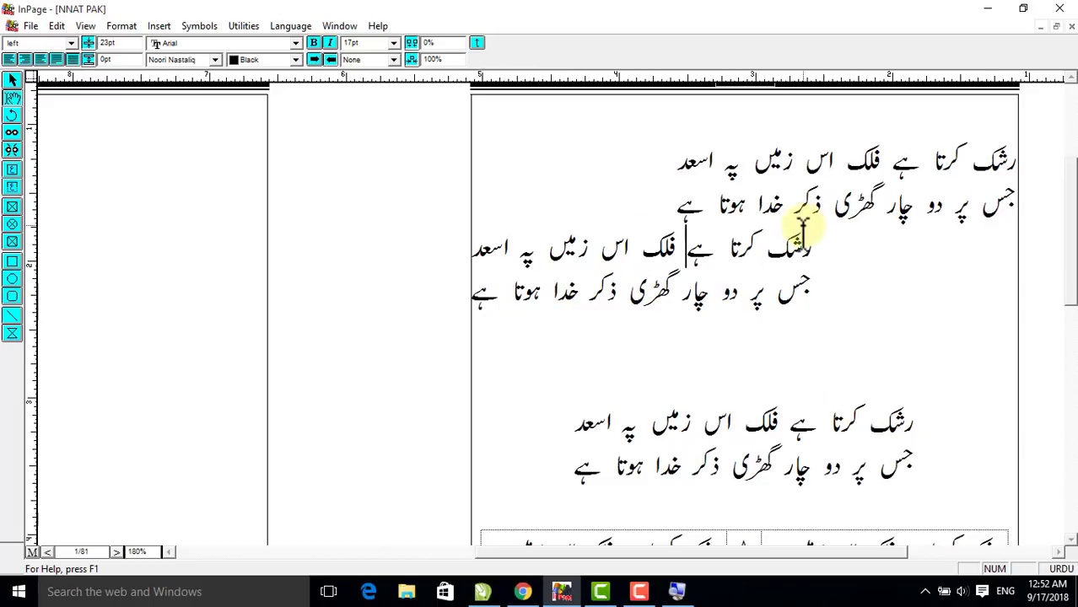
{"action": "left_click", "coordinate": [695, 291]}
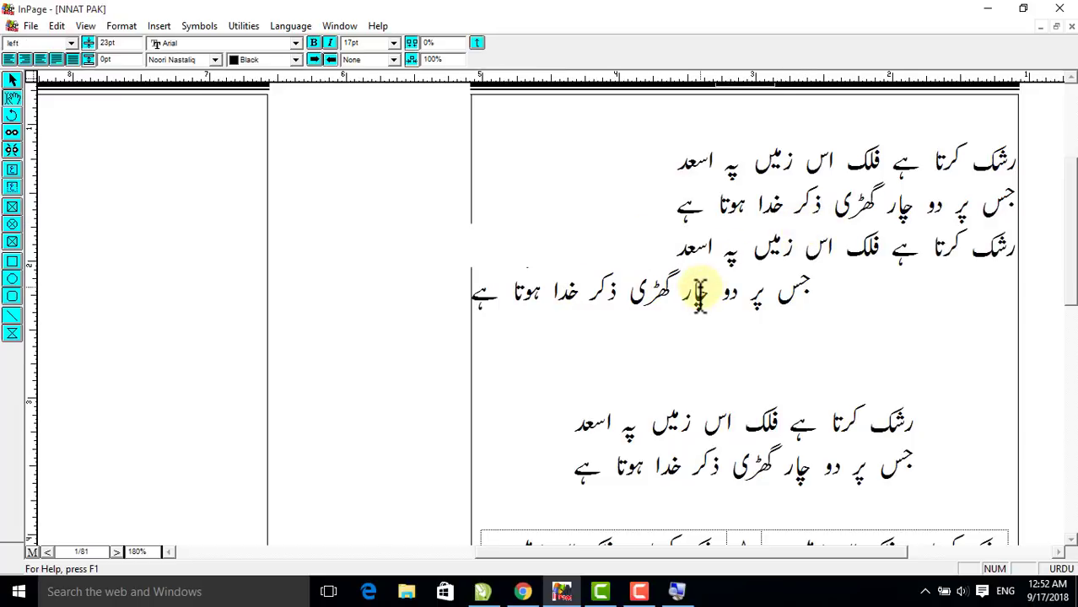
{"action": "key", "text": "ctrl+shift+r"}
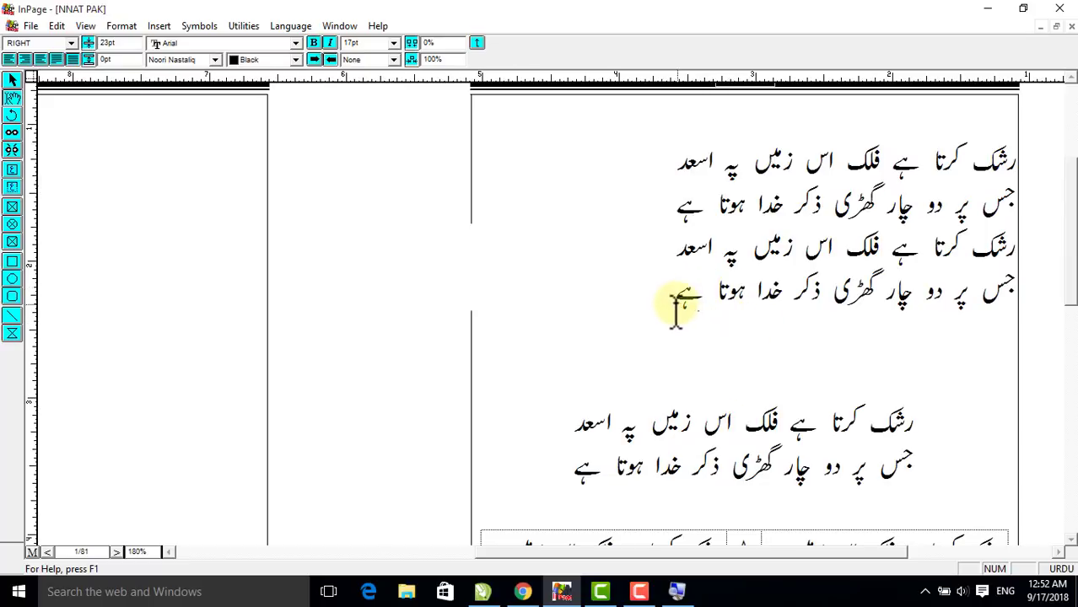
Apply the left style sheet to both lines of the centered couplet above the table
{"action": "left_click", "coordinate": [743, 420]}
{"action": "key", "text": "ctrl+shift+l"}
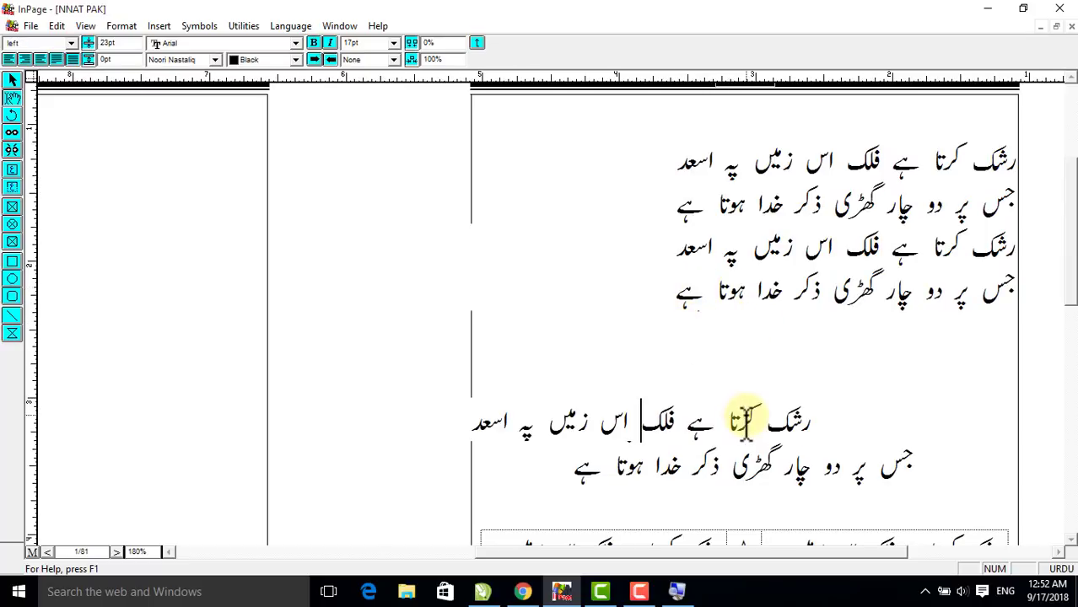
{"action": "left_click", "coordinate": [747, 460]}
{"action": "key", "text": "ctrl+shift+l"}
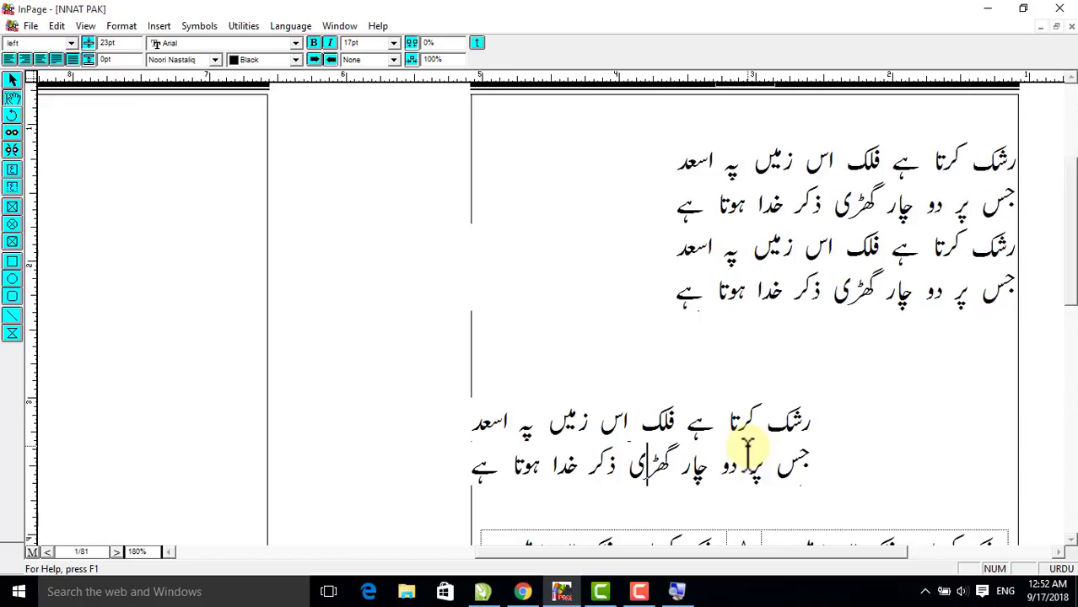
Duplicate the left-styled couplet directly below itself, above the table
{"action": "left_click_drag", "start_coordinate": [823, 422], "coordinate": [453, 482]}
{"action": "key", "text": "ctrl+c"}
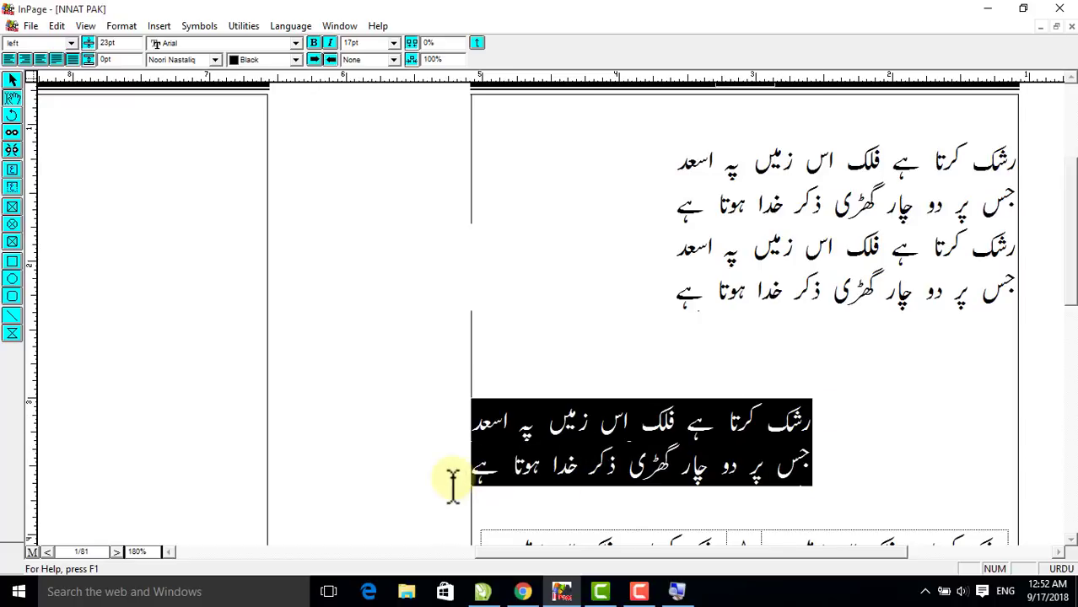
{"action": "left_click", "coordinate": [802, 476]}
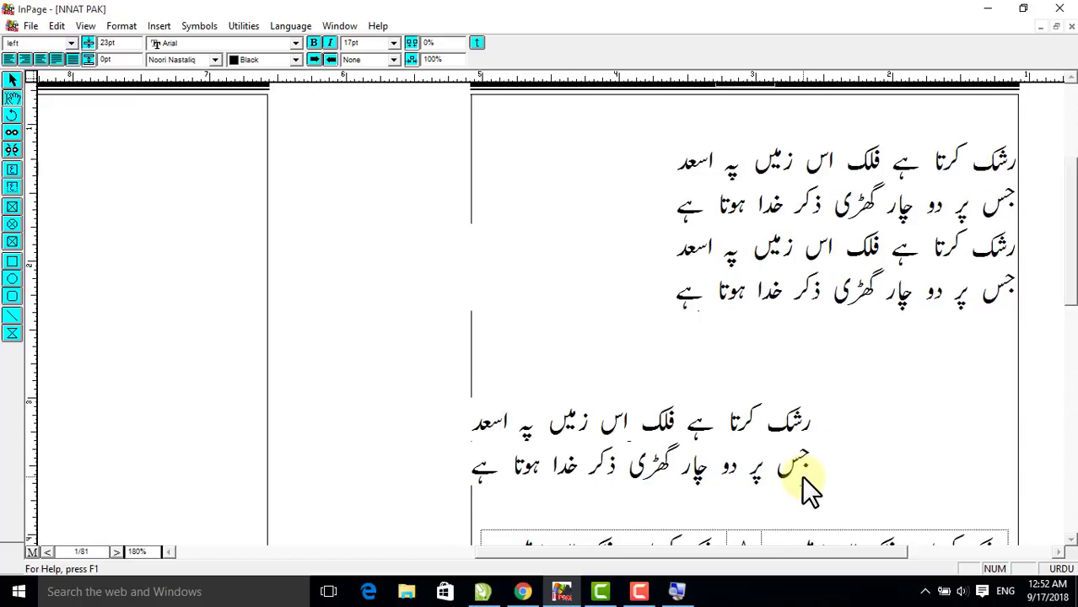
{"action": "key", "text": "Return"}
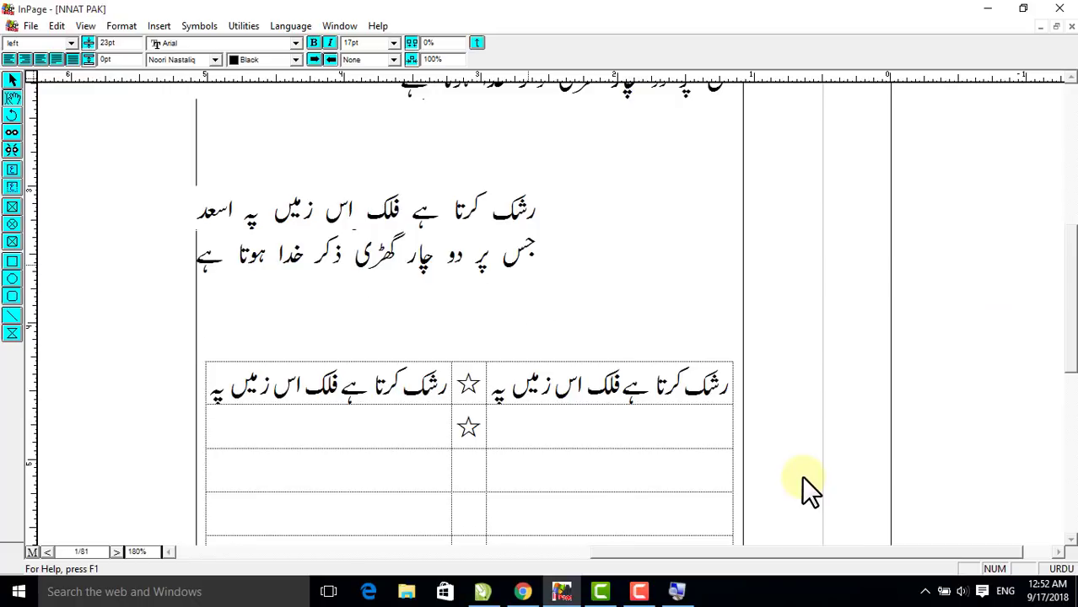
{"action": "key", "text": "ctrl+v"}
Remove the blank lines between the right-styled couplets and the left-styled couplets
{"action": "left_click", "coordinate": [562, 223]}
{"action": "scroll", "coordinate": [562, 224], "scroll_direction": "down", "scroll_amount": 2}
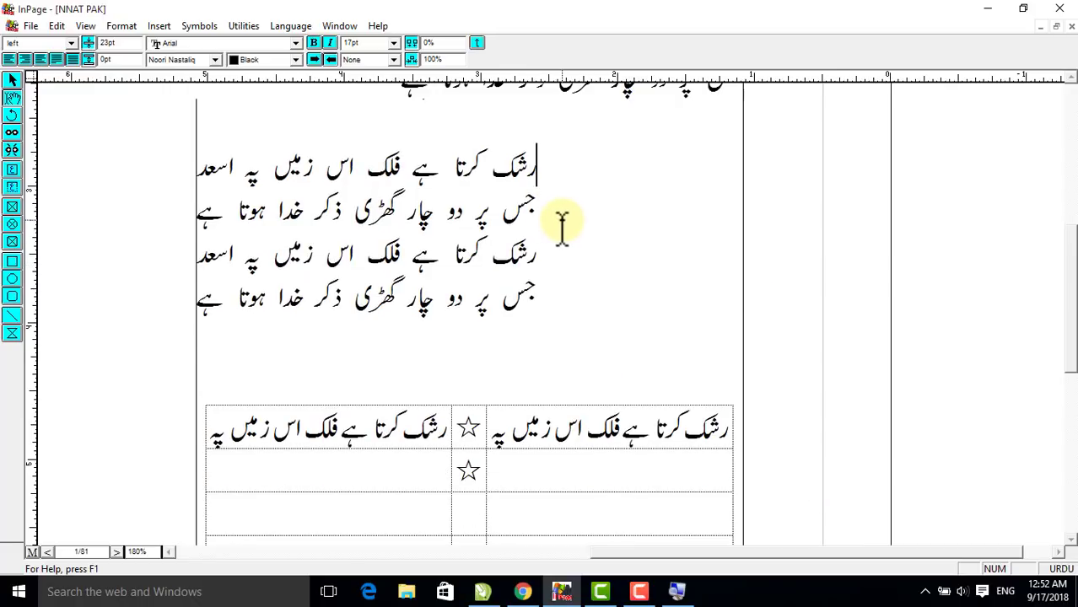
{"action": "key", "text": "ctrl+0"}
{"action": "right_click", "coordinate": [650, 287]}
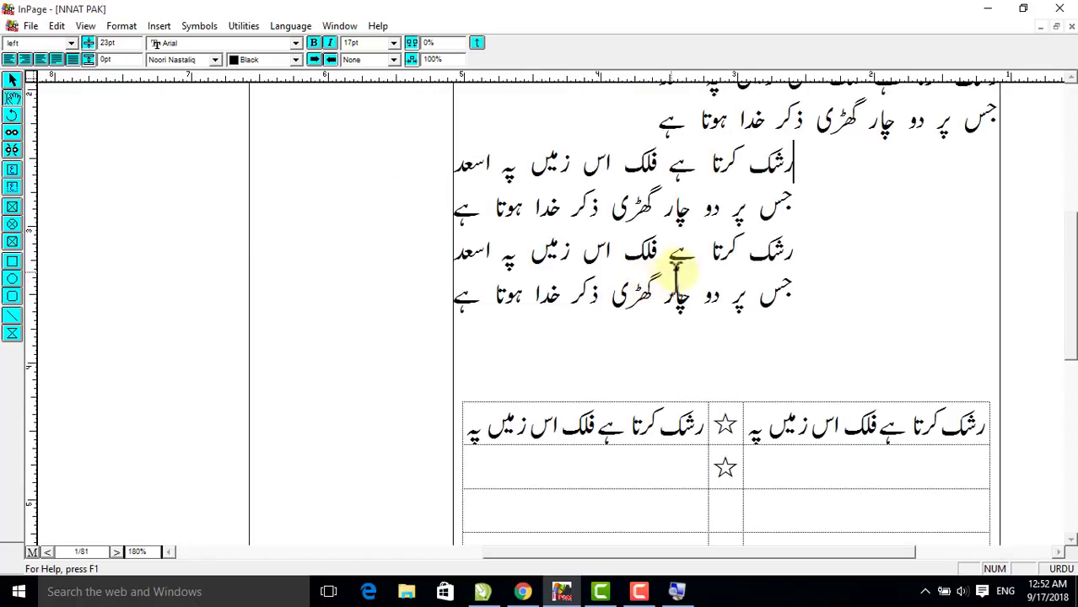
Duplicate the second left-styled couplet on a new line directly below it, above the table
{"action": "left_click_drag", "start_coordinate": [802, 253], "coordinate": [436, 295]}
{"action": "key", "text": "ctrl+c"}
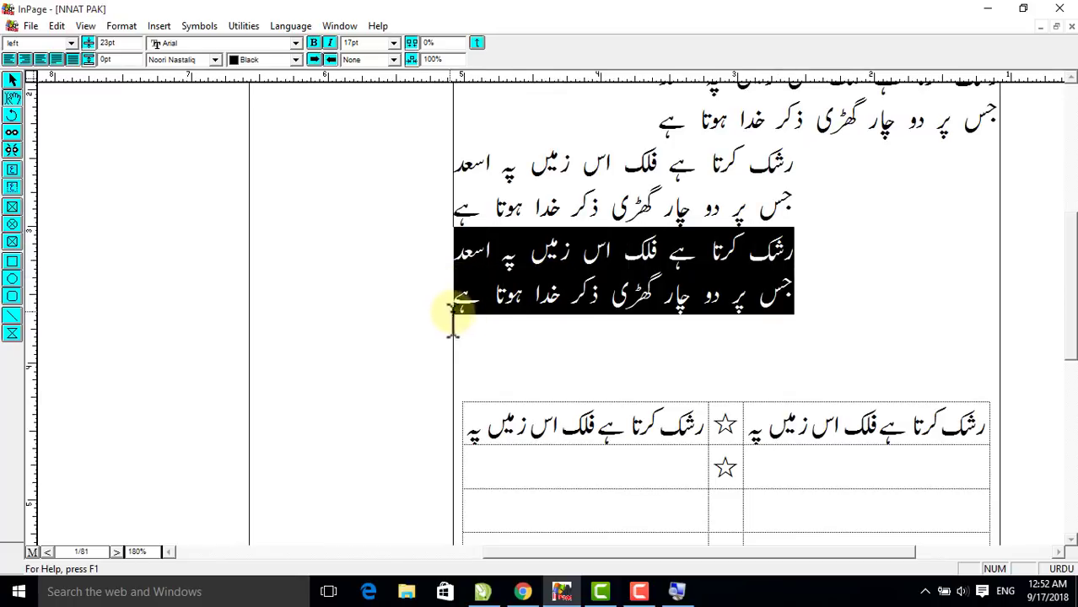
{"action": "left_click", "coordinate": [556, 309]}
{"action": "key", "text": "End"}
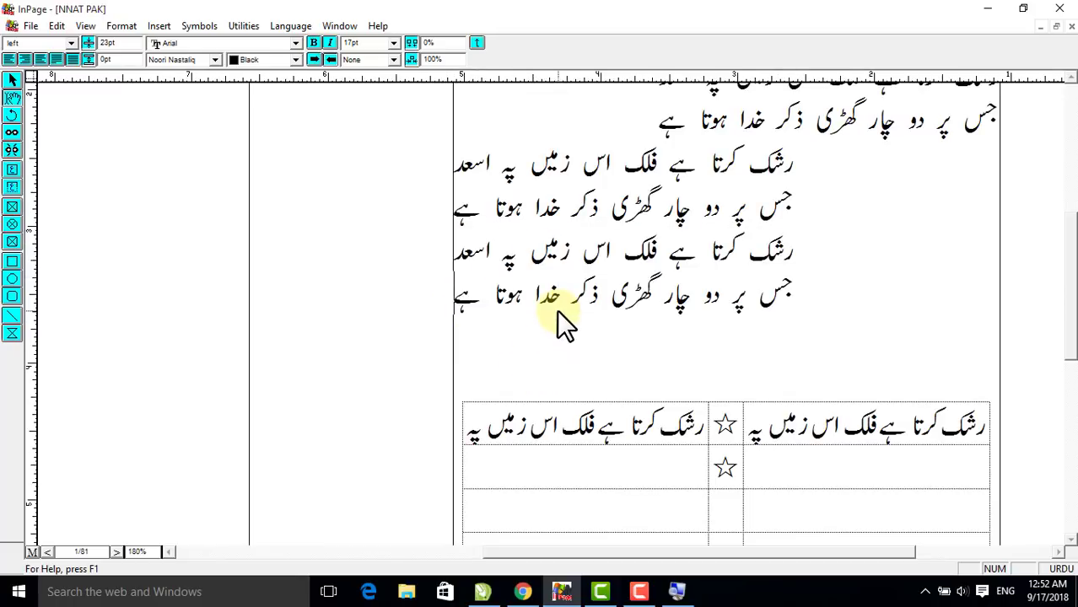
{"action": "key", "text": "Return"}
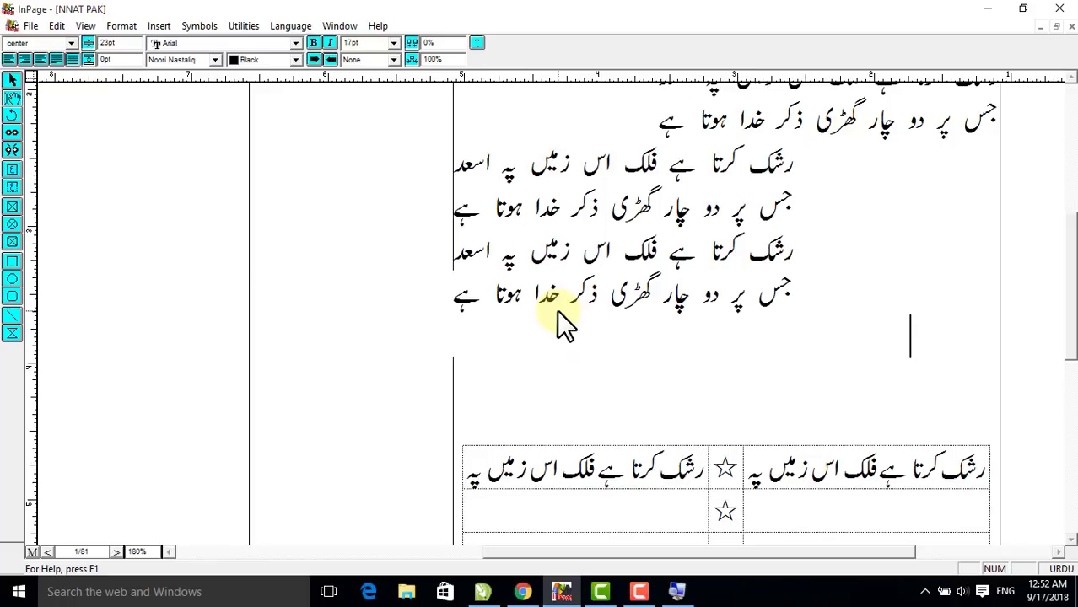
{"action": "key", "text": "ctrl+v"}
Apply the center style sheet to both lines of the last couplet above the table
{"action": "left_click", "coordinate": [585, 333]}
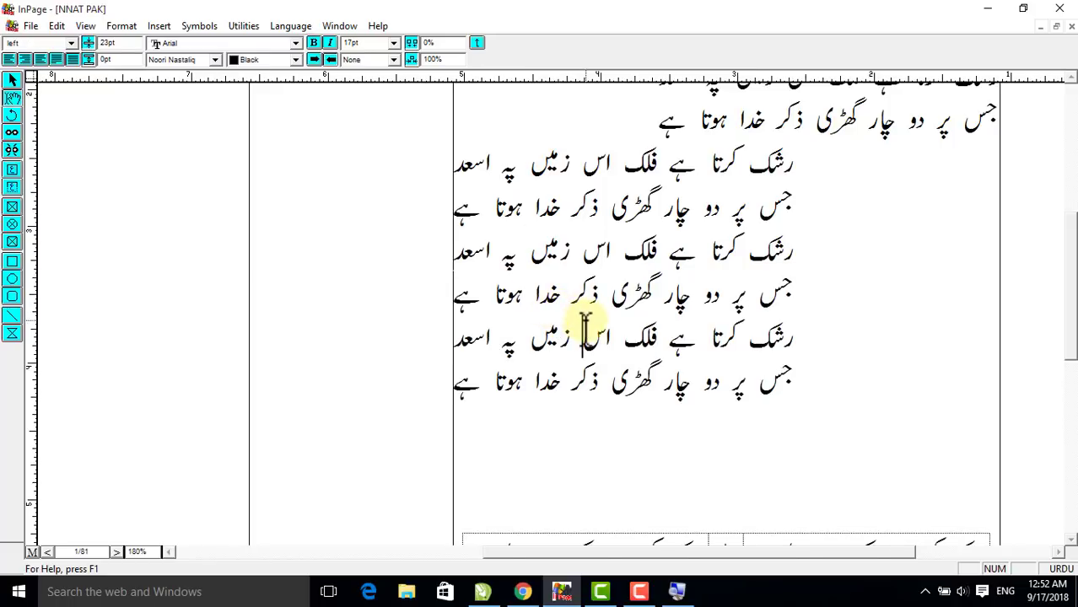
{"action": "key", "text": "ctrl+shift+c"}
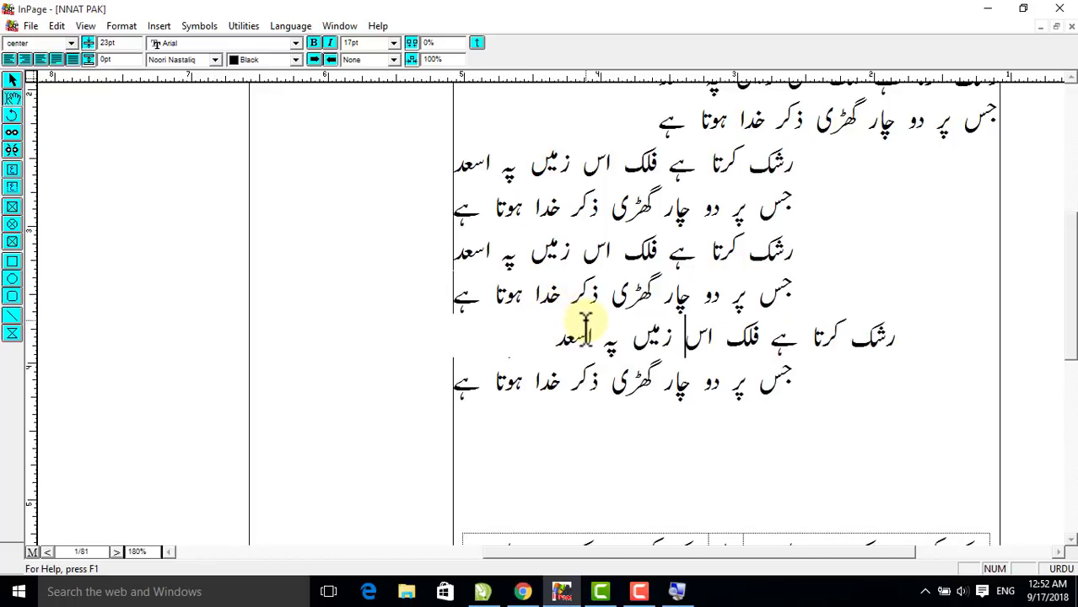
{"action": "key", "text": "Down"}
{"action": "key", "text": "ctrl+shift+c"}
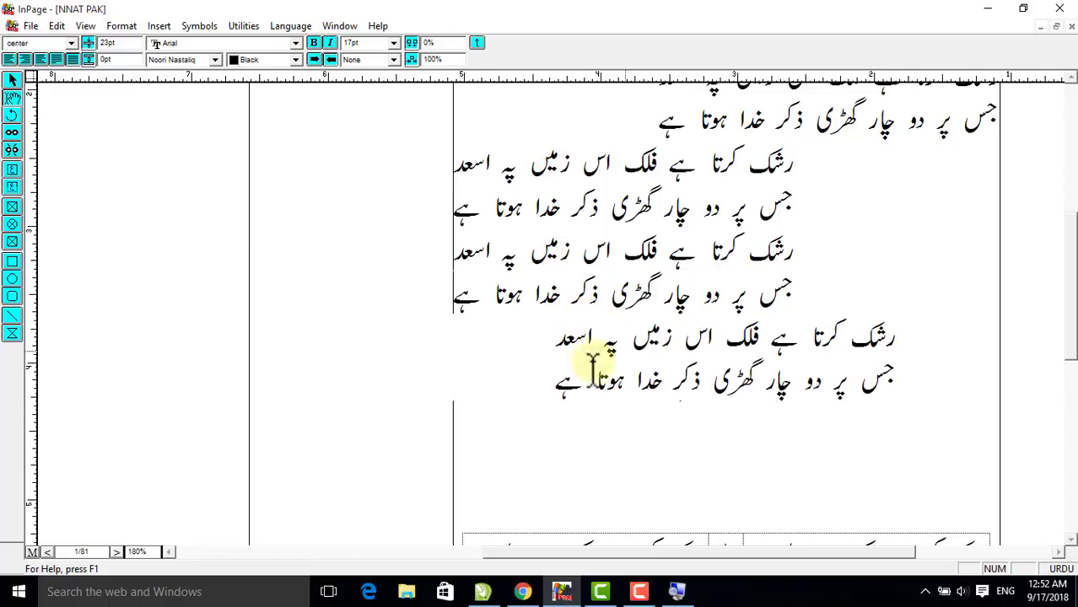
Copy the centered couplet and insert it on a new line between the right-styled and left-styled couplets
{"action": "left_click_drag", "start_coordinate": [561, 384], "coordinate": [895, 331]}
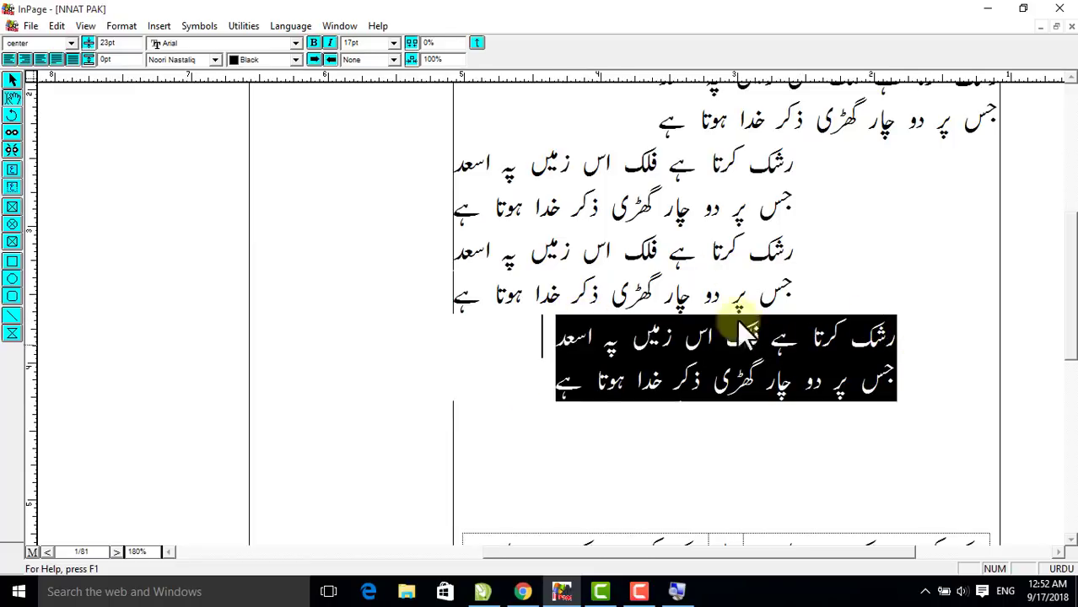
{"action": "left_click", "coordinate": [616, 129]}
{"action": "key", "text": "Return"}
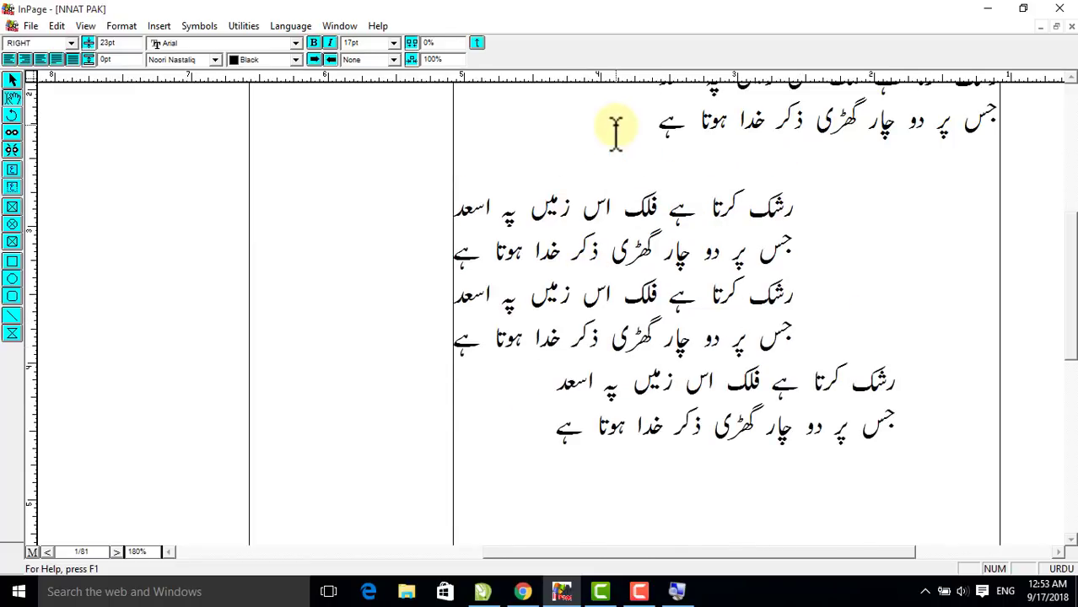
{"action": "key", "text": "ctrl+v"}
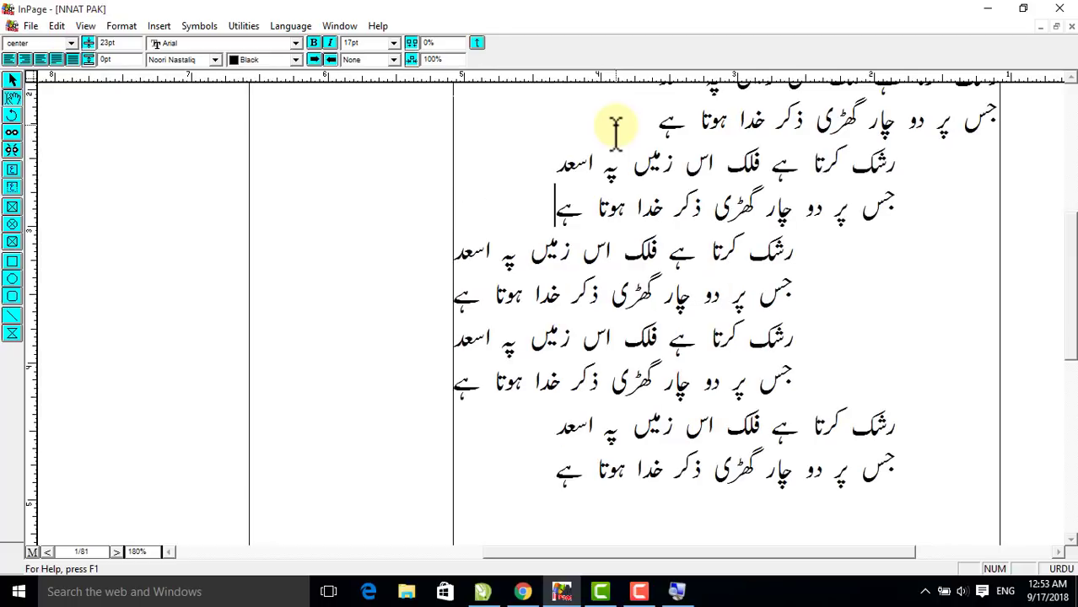
Delete the first line of the centered couplet between the right-styled and left-styled couplets
{"action": "right_click", "coordinate": [668, 217]}
{"action": "right_click", "coordinate": [694, 216]}
{"action": "right_click", "coordinate": [700, 270]}
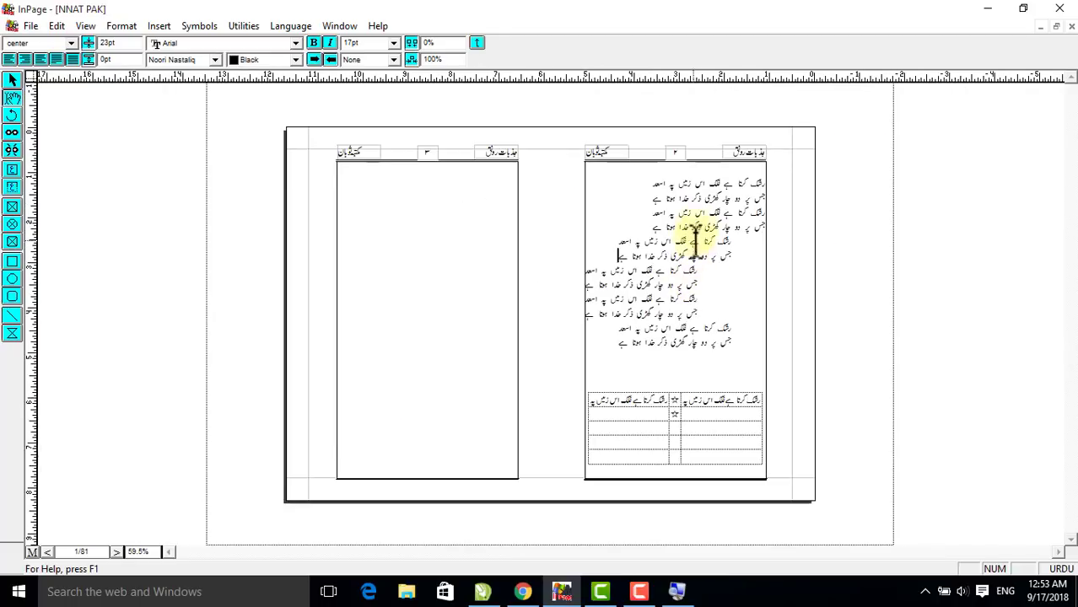
{"action": "left_click", "coordinate": [698, 212]}
{"action": "right_click", "coordinate": [697, 212]}
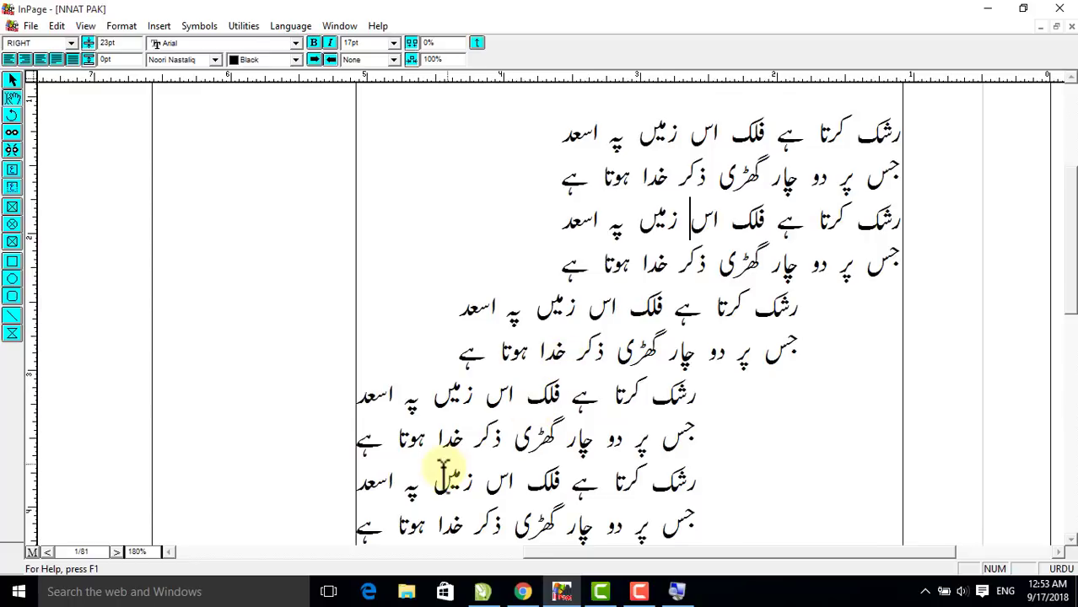
{"action": "left_click_drag", "start_coordinate": [459, 313], "coordinate": [818, 320]}
{"action": "key", "text": "Delete"}
{"action": "key", "text": "Delete"}
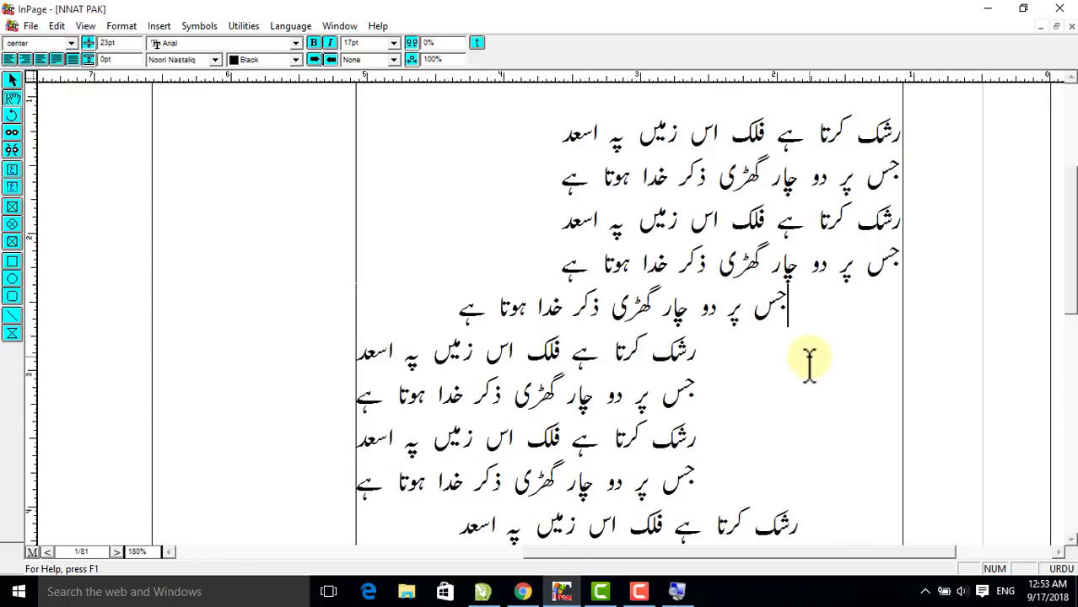
Examine the page's right, left and center couplet layout and the table with star separators
{"action": "right_click", "coordinate": [808, 363]}
{"action": "right_click", "coordinate": [655, 362]}
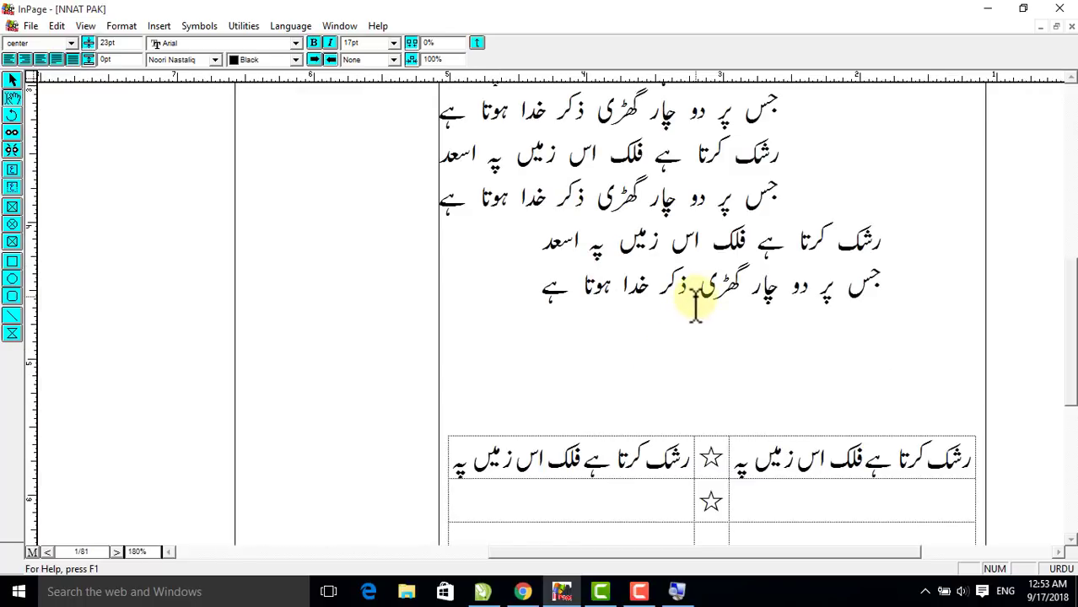
{"action": "right_click", "coordinate": [695, 304]}
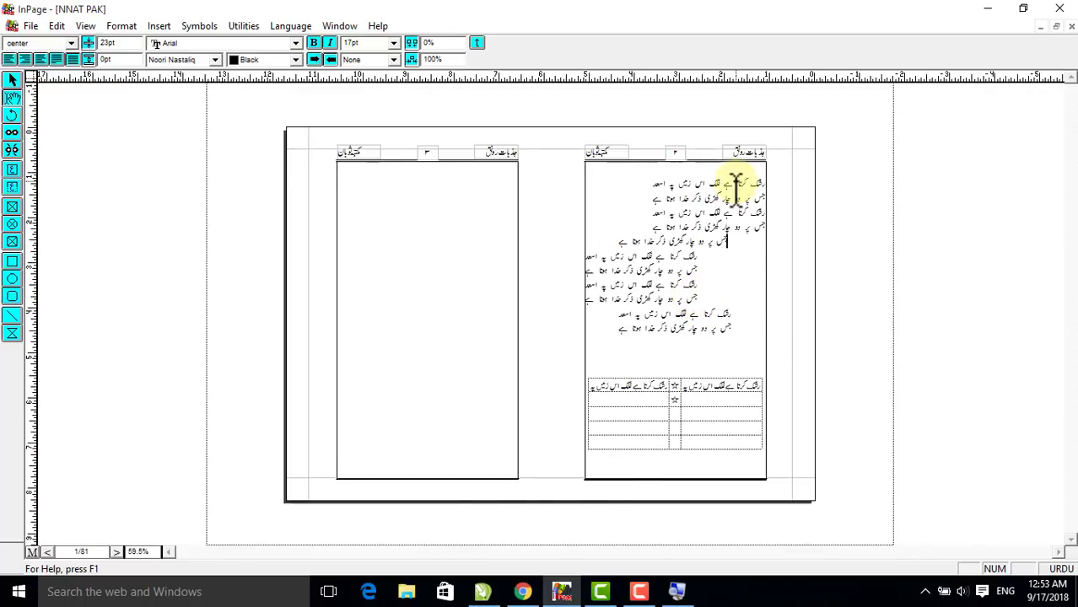
{"action": "right_click", "coordinate": [729, 181]}
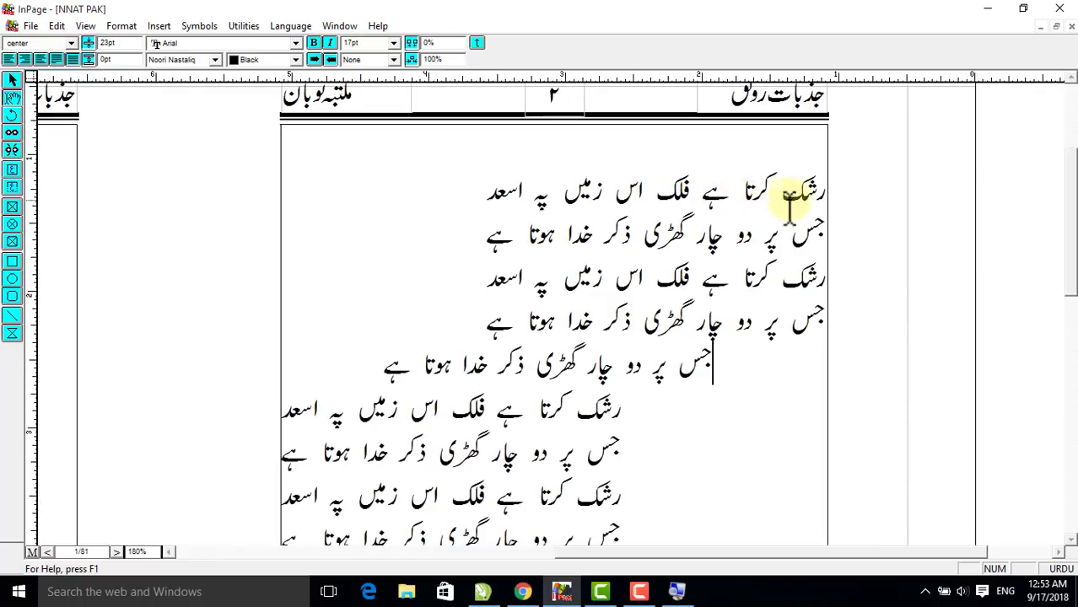
{"action": "left_click", "coordinate": [526, 421]}
{"action": "right_click", "coordinate": [526, 430]}
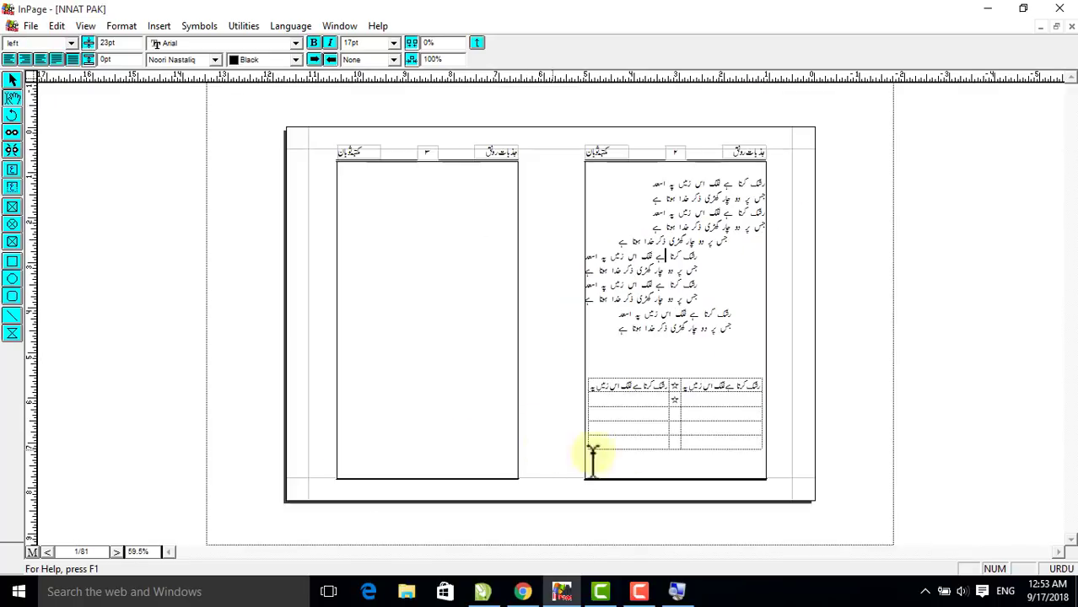
{"action": "right_click", "coordinate": [637, 361]}
{"action": "left_click", "coordinate": [690, 270]}
{"action": "right_click", "coordinate": [674, 295]}
{"action": "right_click", "coordinate": [659, 353]}
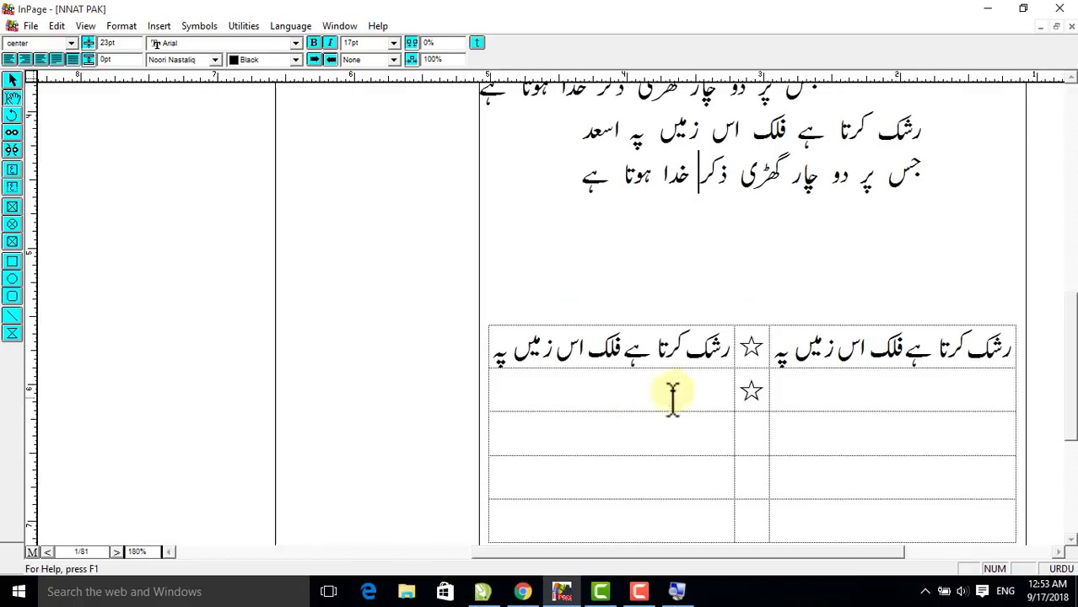
{"action": "left_click", "coordinate": [752, 350]}
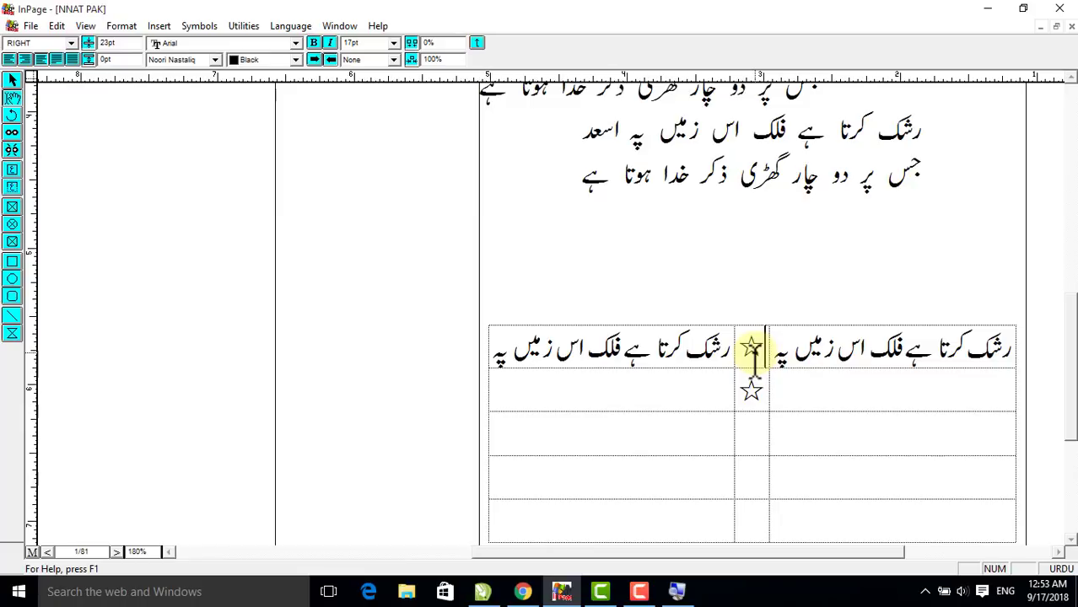
Switch to the JAZBAT-E-RAUNAQ document and examine the couplet alignment of its poem on the open spread
{"action": "left_click", "coordinate": [338, 26]}
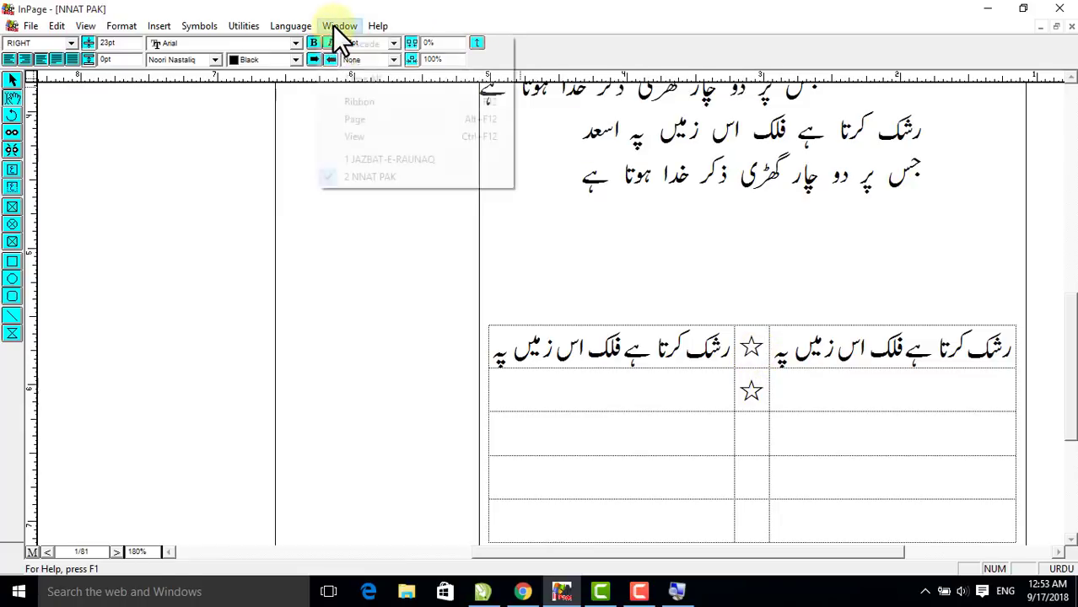
{"action": "left_click", "coordinate": [377, 161]}
{"action": "right_click", "coordinate": [656, 174]}
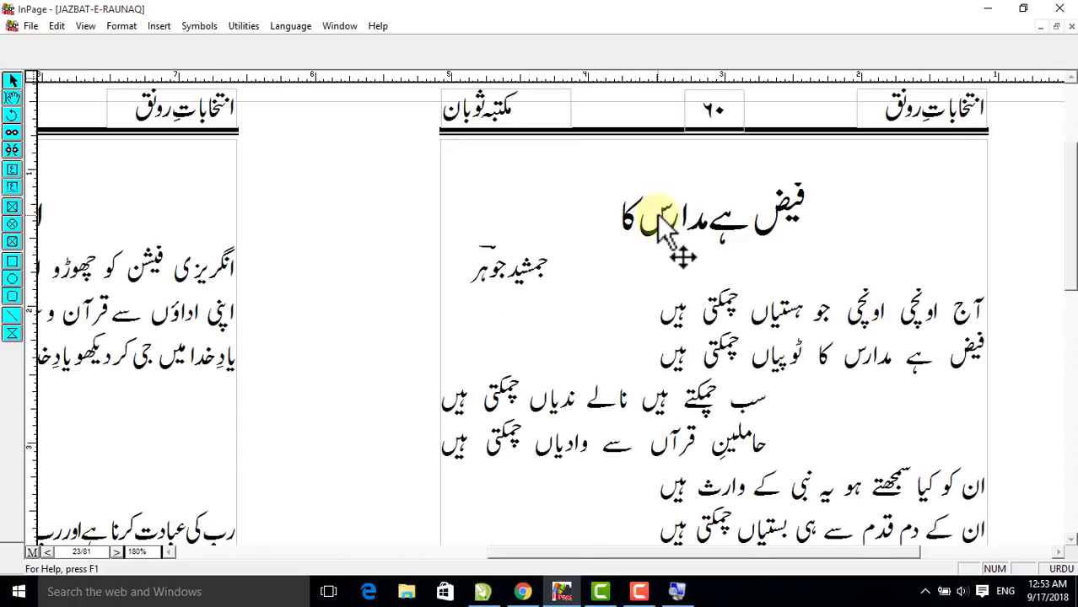
{"action": "right_click", "coordinate": [711, 240]}
{"action": "right_click", "coordinate": [693, 254]}
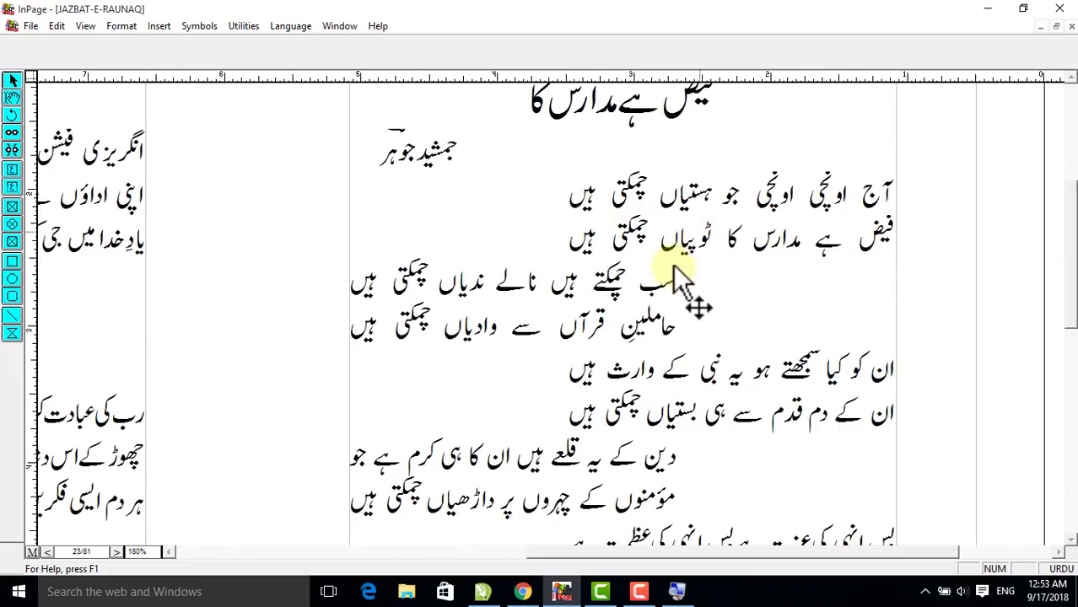
{"action": "right_click", "coordinate": [667, 275]}
Go through the JAZBAT-E-RAUNAQ text line by line to spread 25 and examine how its poems alternate right and left styles
{"action": "left_click", "coordinate": [8, 100]}
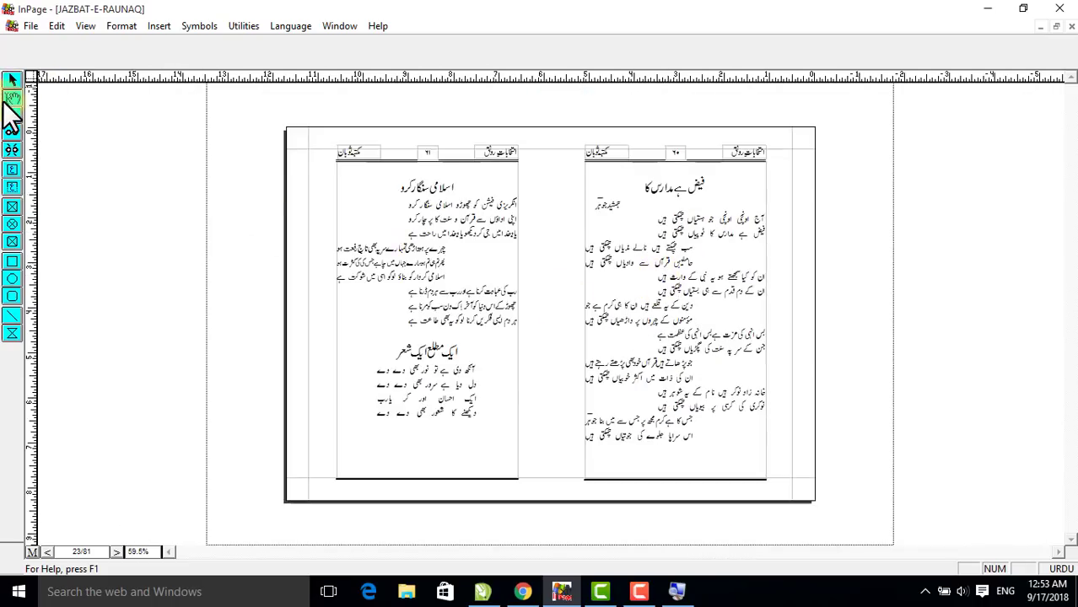
{"action": "left_click", "coordinate": [388, 203]}
{"action": "key", "text": "Down"}
{"action": "key", "text": "Down"}
{"action": "key", "text": "Down"}
{"action": "key", "text": "Down"}
{"action": "key", "text": "Down"}
{"action": "key", "text": "Down"}
{"action": "key", "text": "Down"}
{"action": "key", "text": "Down"}
{"action": "key", "text": "Down"}
{"action": "key", "text": "Down"}
{"action": "key", "text": "Down"}
{"action": "key", "text": "Down"}
{"action": "key", "text": "Down"}
{"action": "key", "text": "Down"}
{"action": "key", "text": "Down"}
{"action": "key", "text": "Down"}
{"action": "key", "text": "Down"}
{"action": "key", "text": "Down"}
{"action": "key", "text": "Down"}
{"action": "key", "text": "Down"}
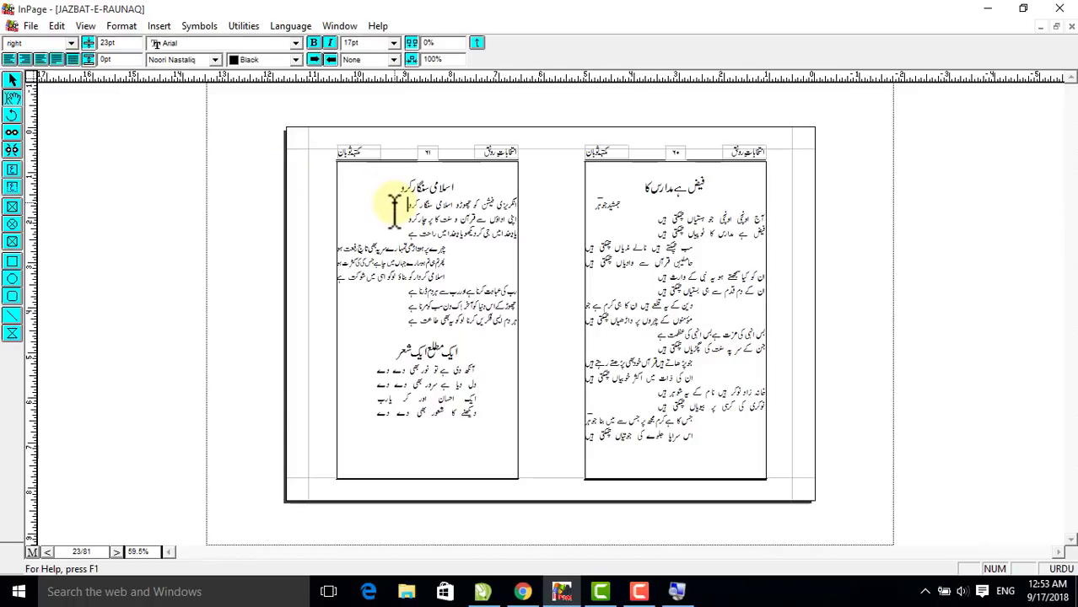
{"action": "key", "text": "Down"}
{"action": "key", "text": "Down"}
{"action": "key", "text": "Down"}
{"action": "key", "text": "Down"}
{"action": "key", "text": "Down"}
{"action": "key", "text": "Down"}
{"action": "key", "text": "Down"}
{"action": "key", "text": "Down"}
{"action": "key", "text": "Down"}
{"action": "key", "text": "Down"}
{"action": "key", "text": "Down"}
{"action": "key", "text": "Down"}
{"action": "key", "text": "Down"}
{"action": "key", "text": "Down"}
{"action": "key", "text": "Down"}
{"action": "key", "text": "Down"}
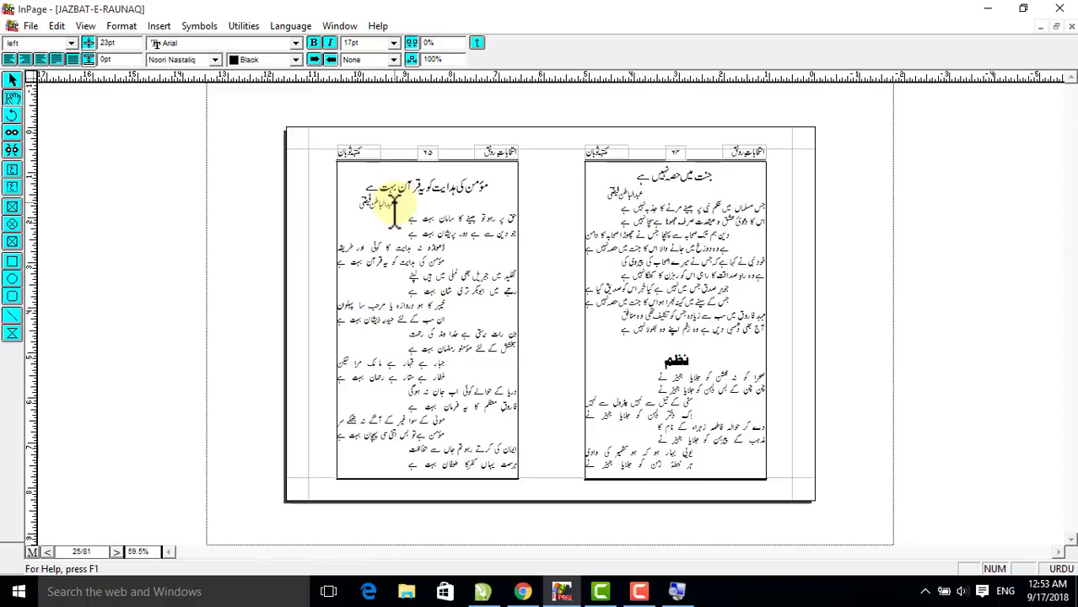
{"action": "right_click", "coordinate": [437, 196]}
{"action": "left_click", "coordinate": [427, 272]}
{"action": "right_click", "coordinate": [426, 264]}
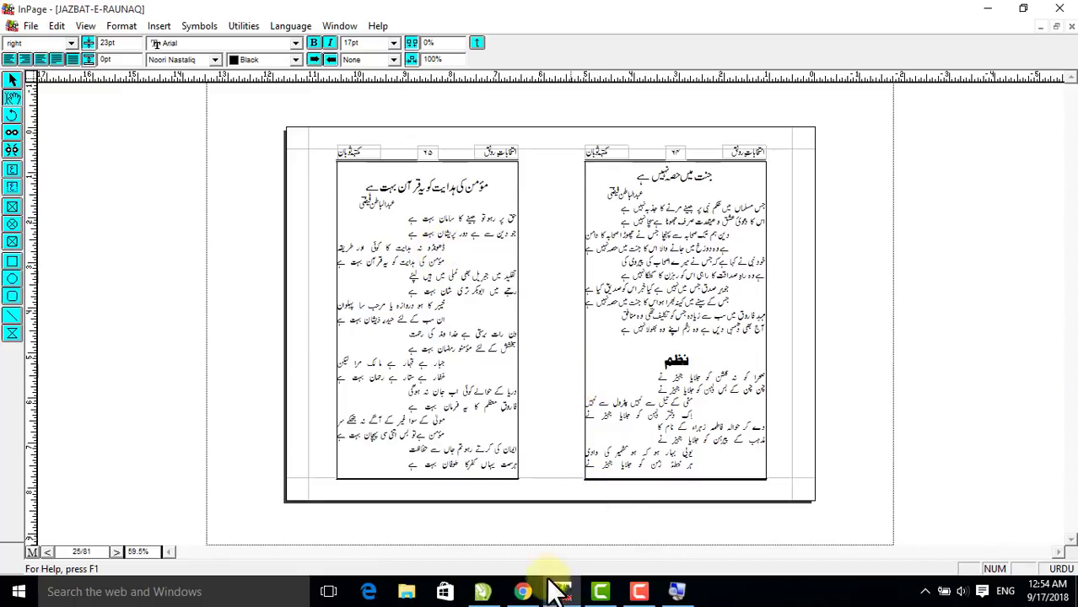
Switch to Chrome and view the header of the Ajaz Computers YouTube channel page
{"action": "left_click", "coordinate": [524, 590]}
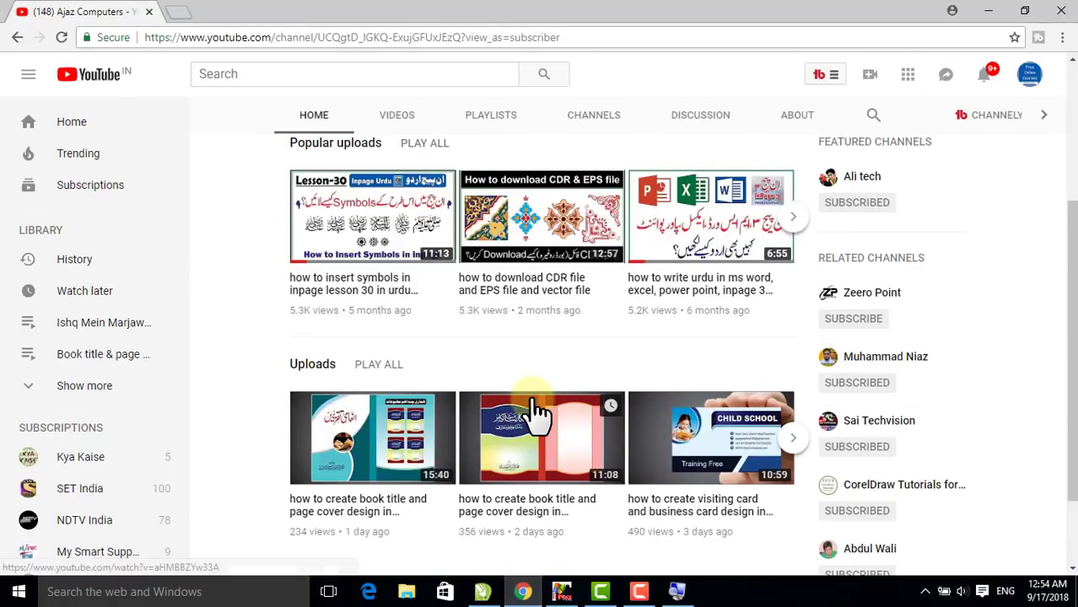
{"action": "scroll", "coordinate": [531, 405], "scroll_direction": "up", "scroll_amount": 3}
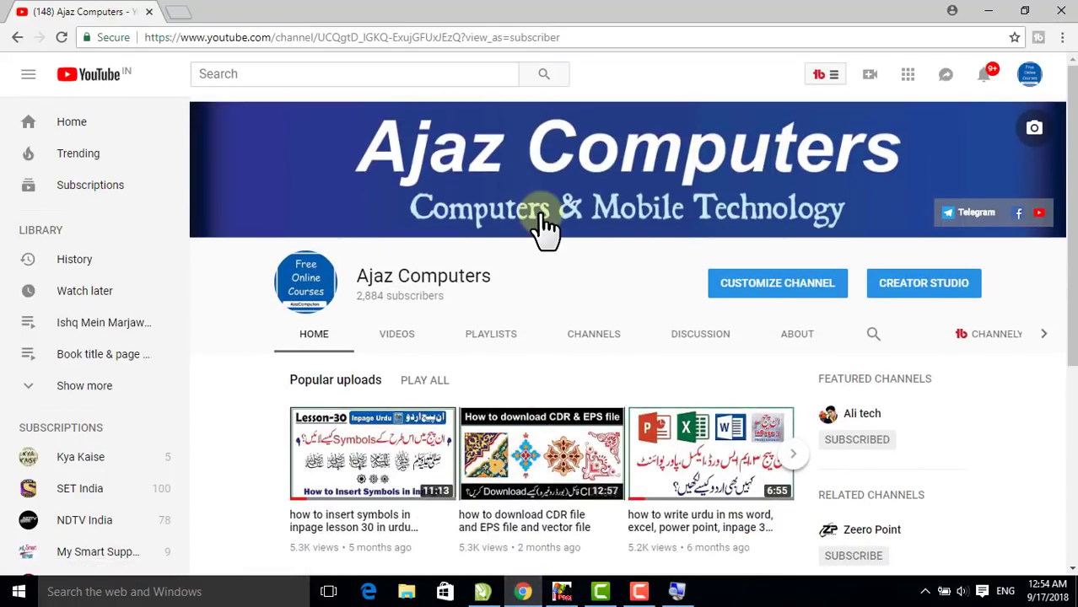